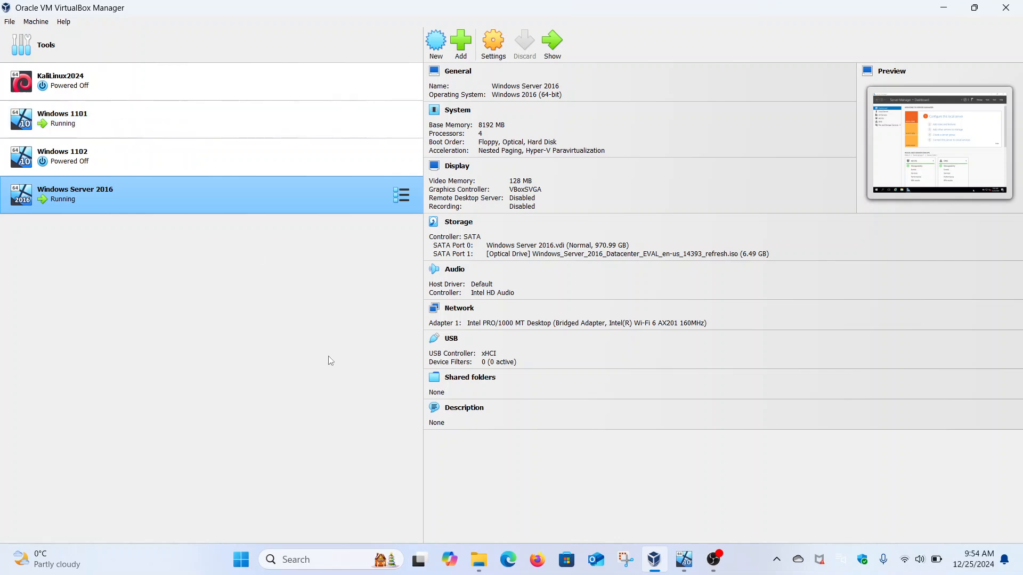
Switch to the Windows Server 2016 machine and start a role-based installation of roles and features on the local pool server.
mouse_move(684, 558)
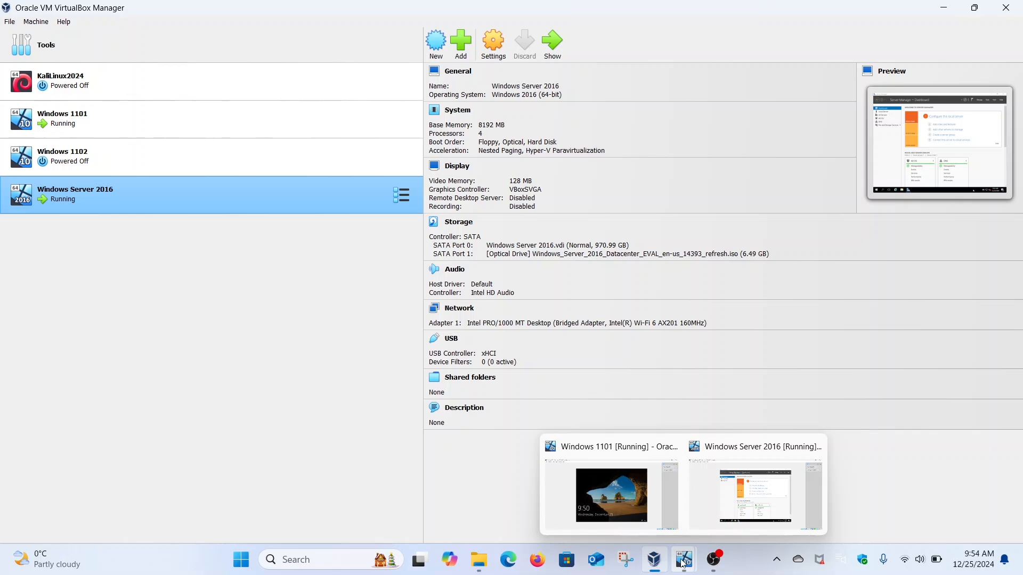
click(693, 524)
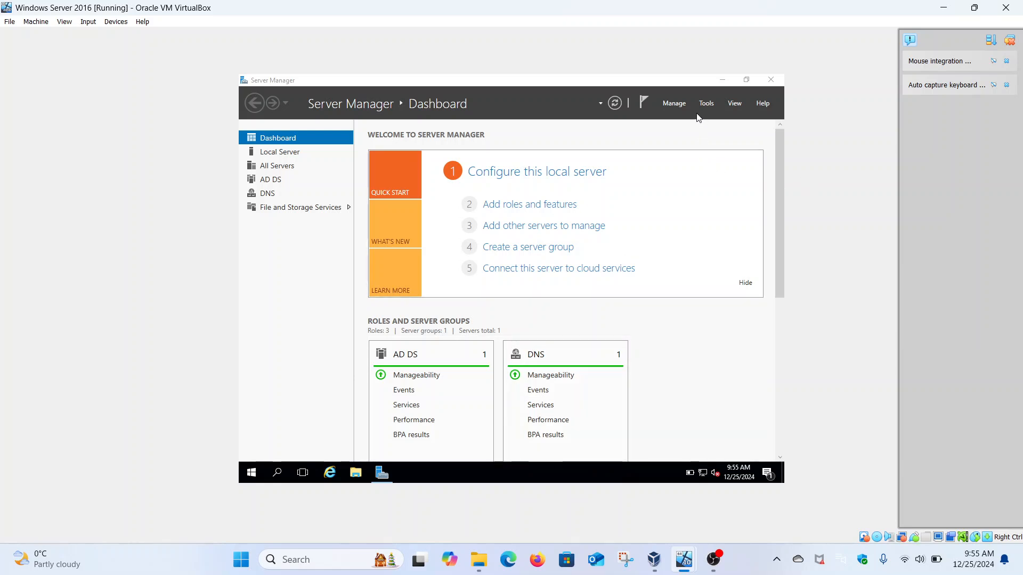
click(675, 105)
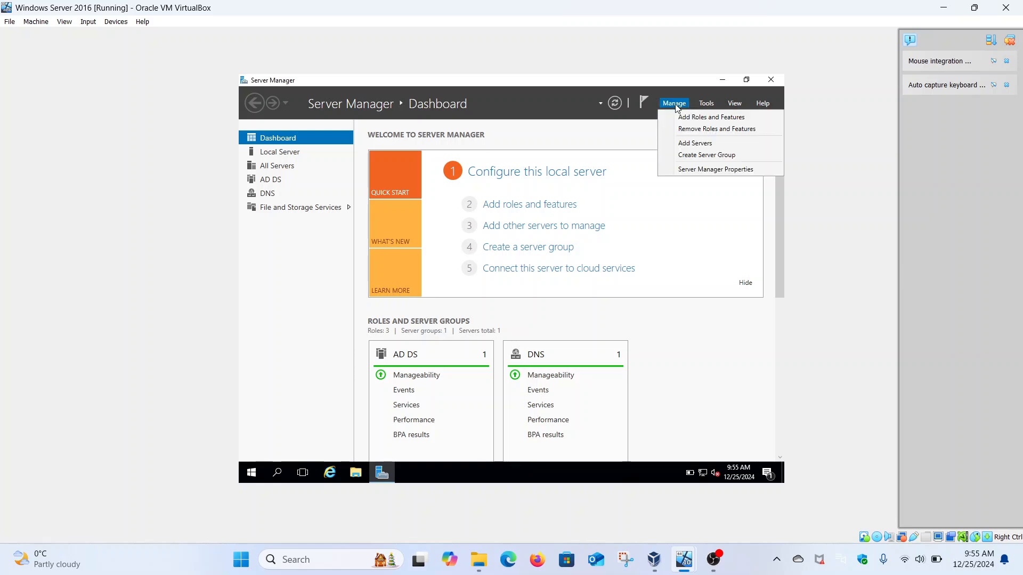
click(700, 119)
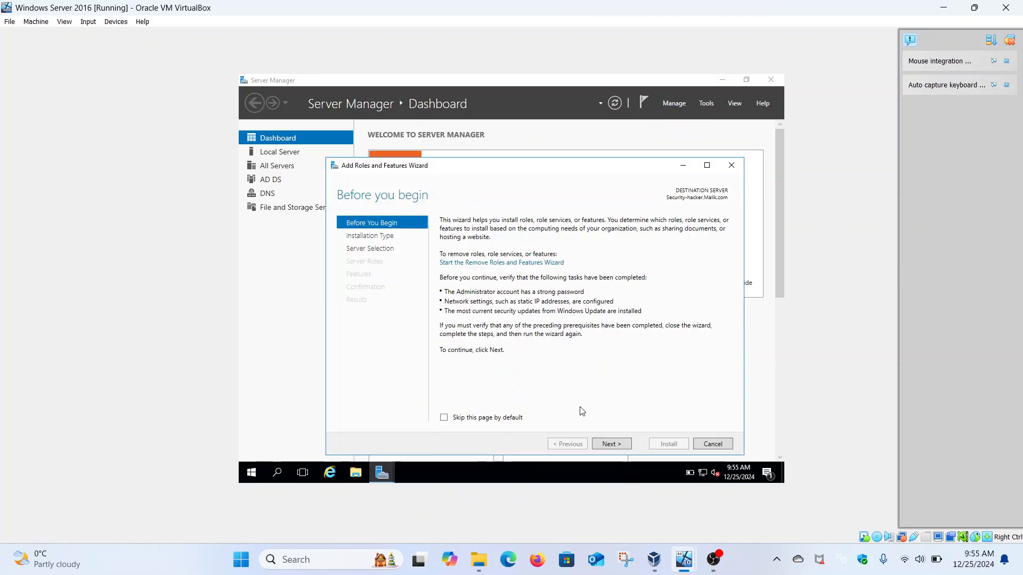
click(611, 445)
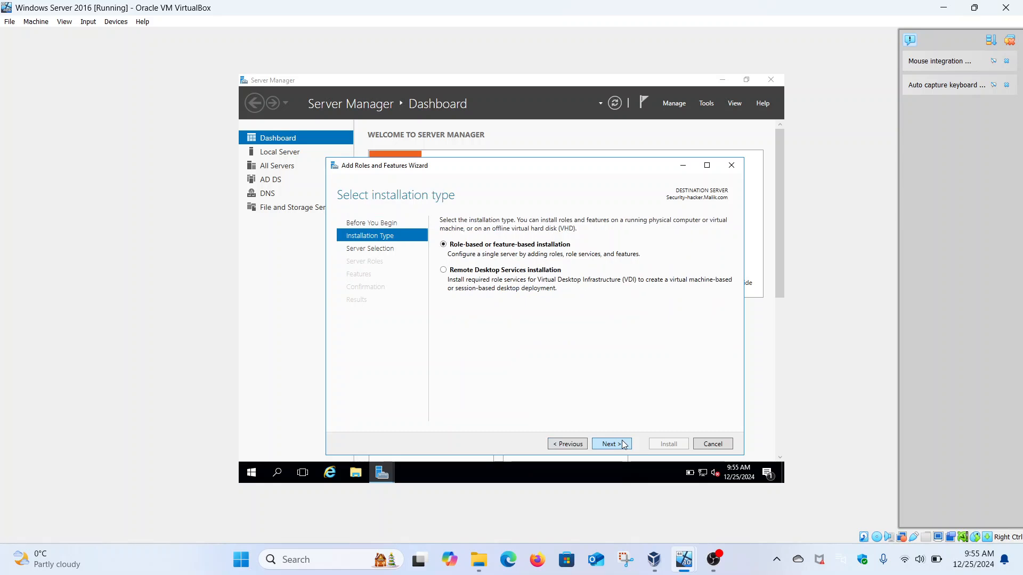
click(623, 444)
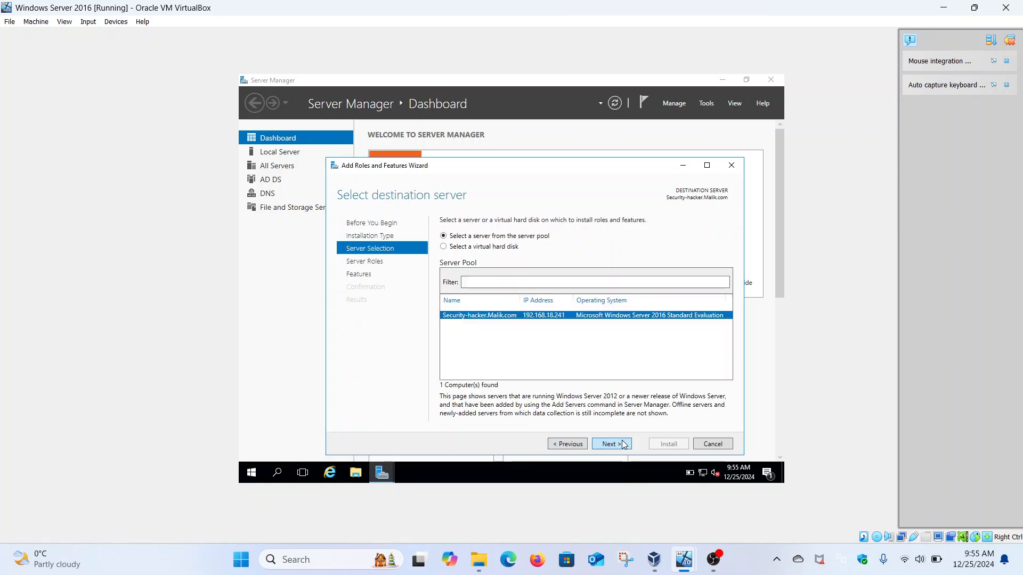
click(623, 444)
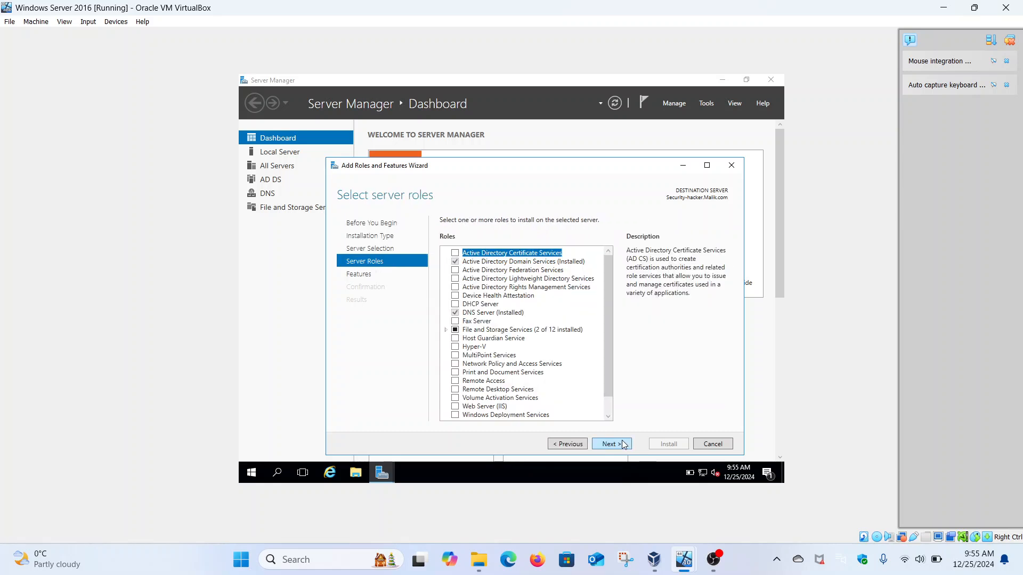
Select the DHCP Server role with its required management tools and install it without additional features.
click(456, 305)
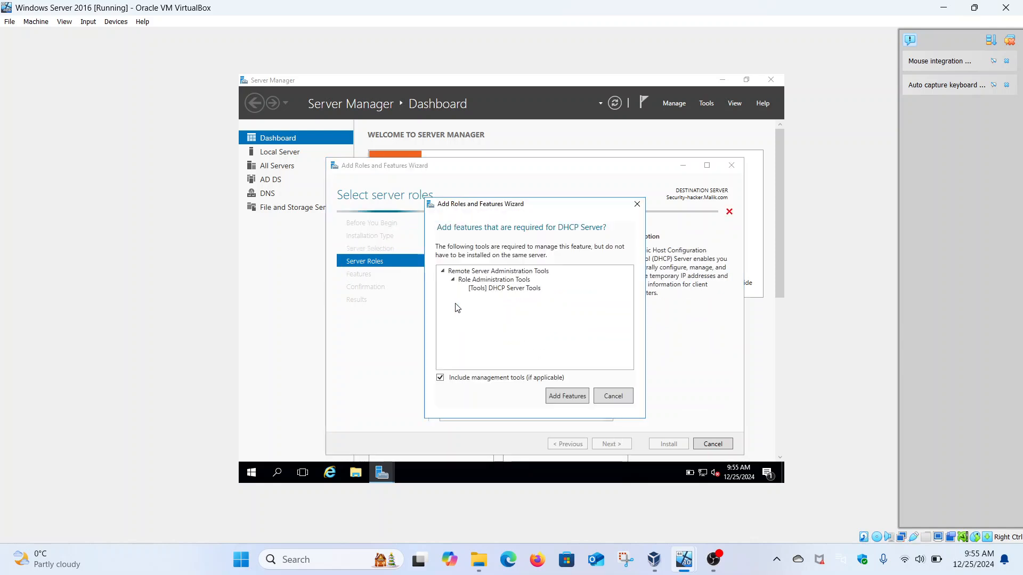
click(567, 397)
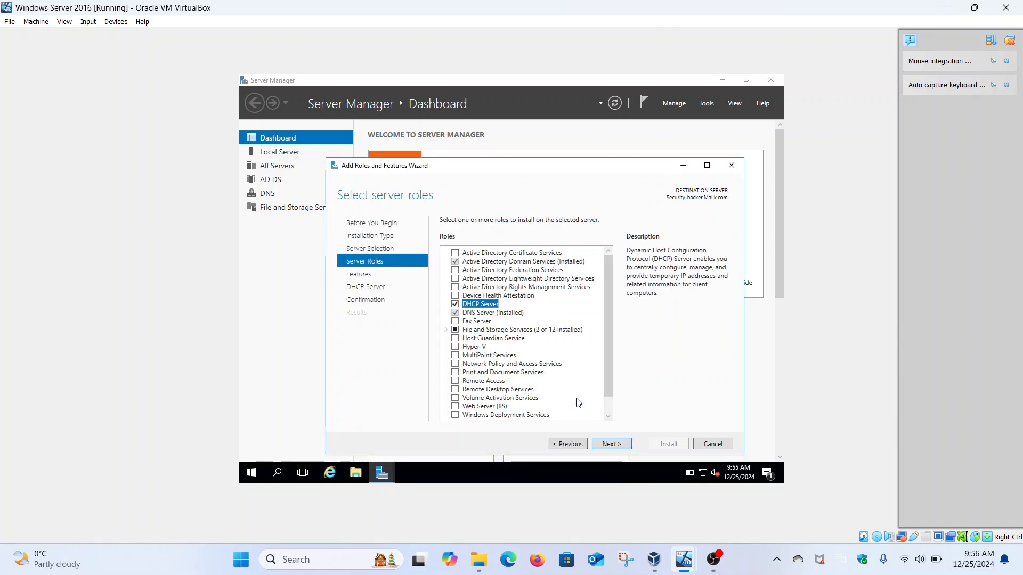
click(628, 446)
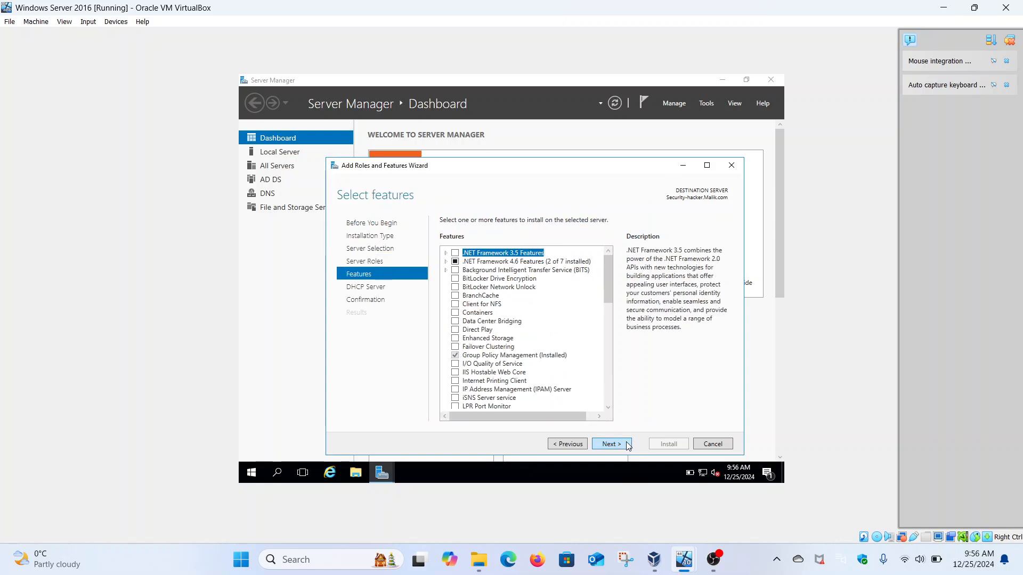
click(627, 446)
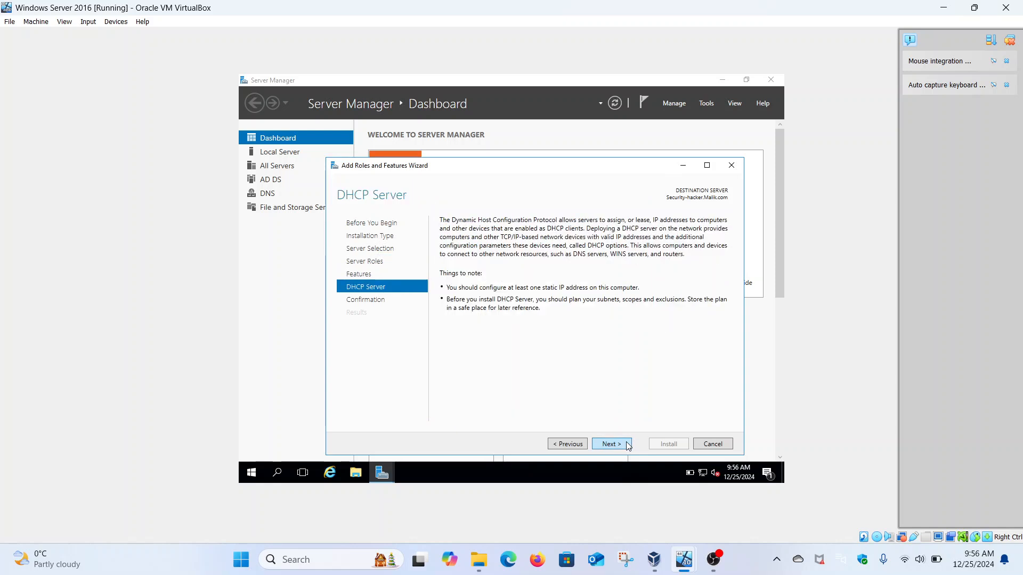
click(628, 445)
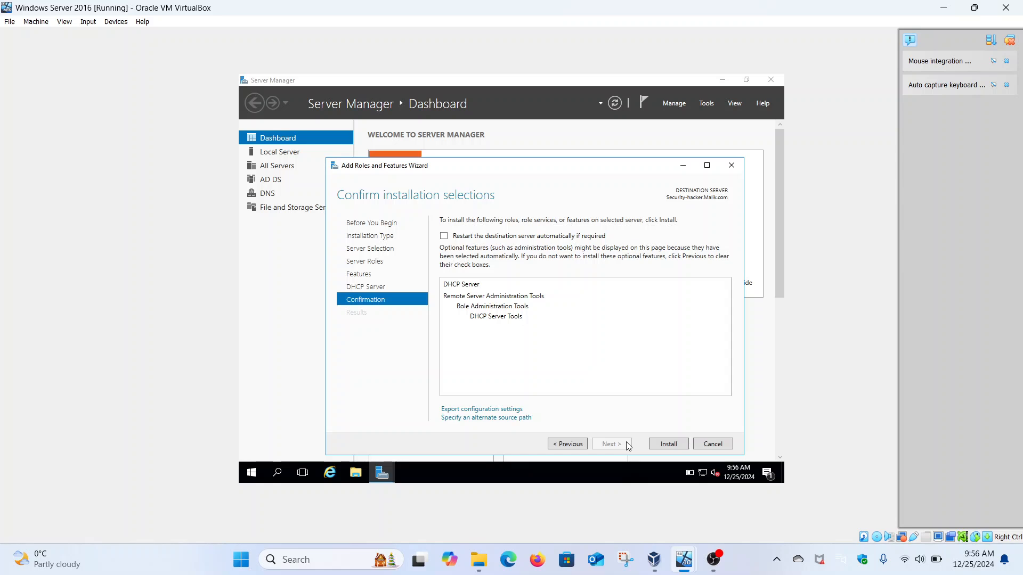
click(664, 446)
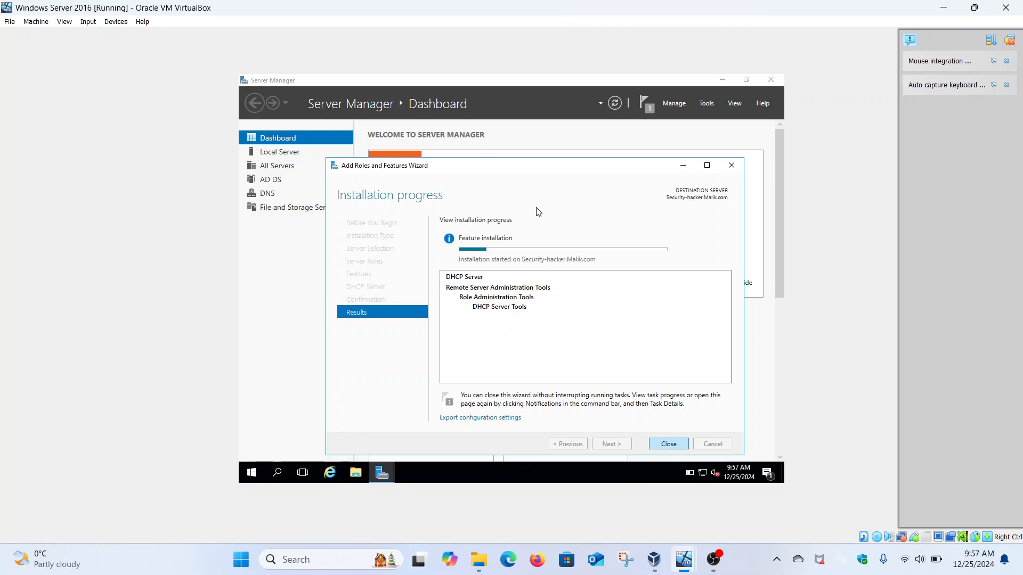
drag(552, 172, 530, 140)
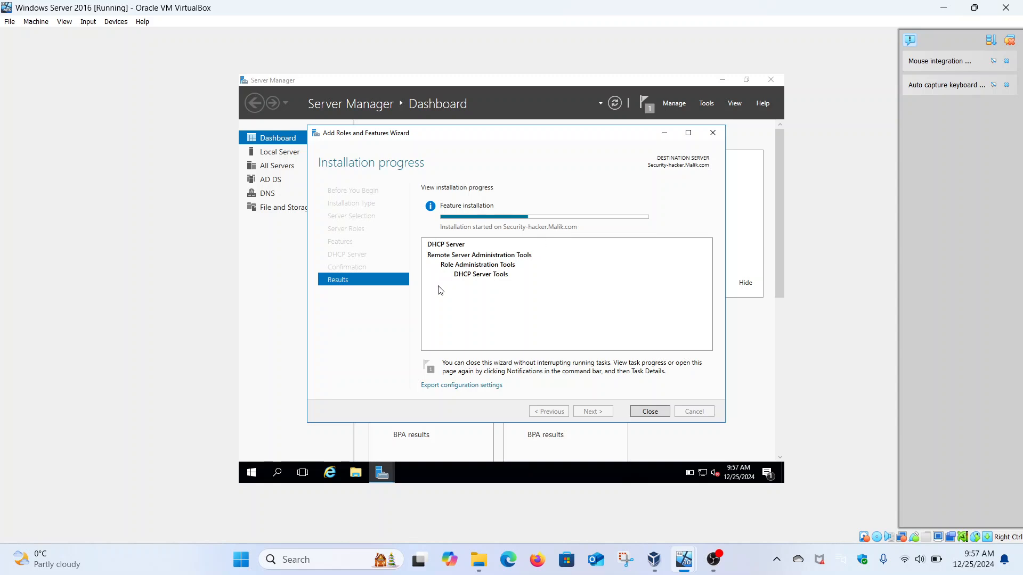
Open Command Prompt as administrator and run ipconfig /all.
click(254, 473)
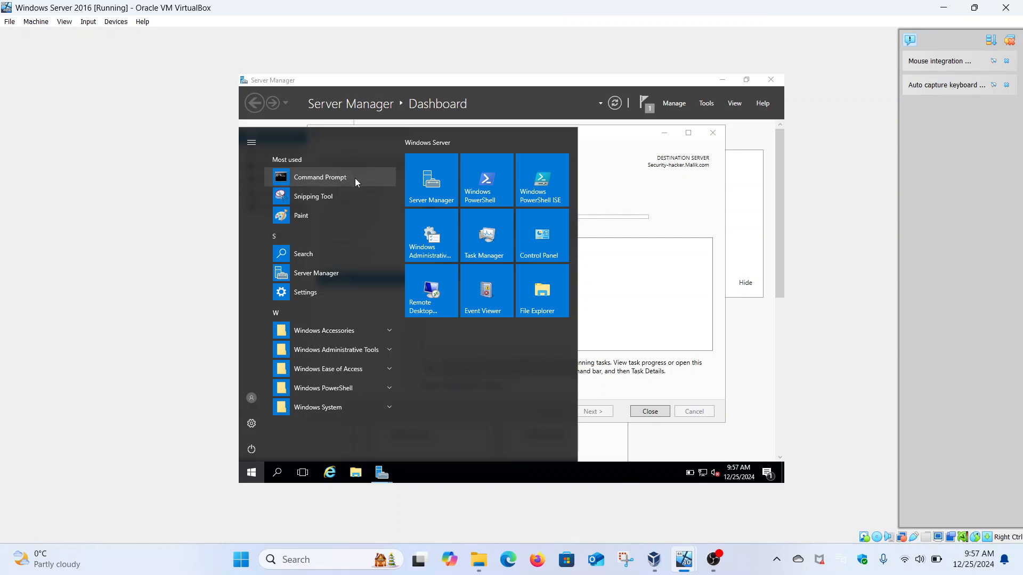
right_click(355, 178)
mouse_move(383, 207)
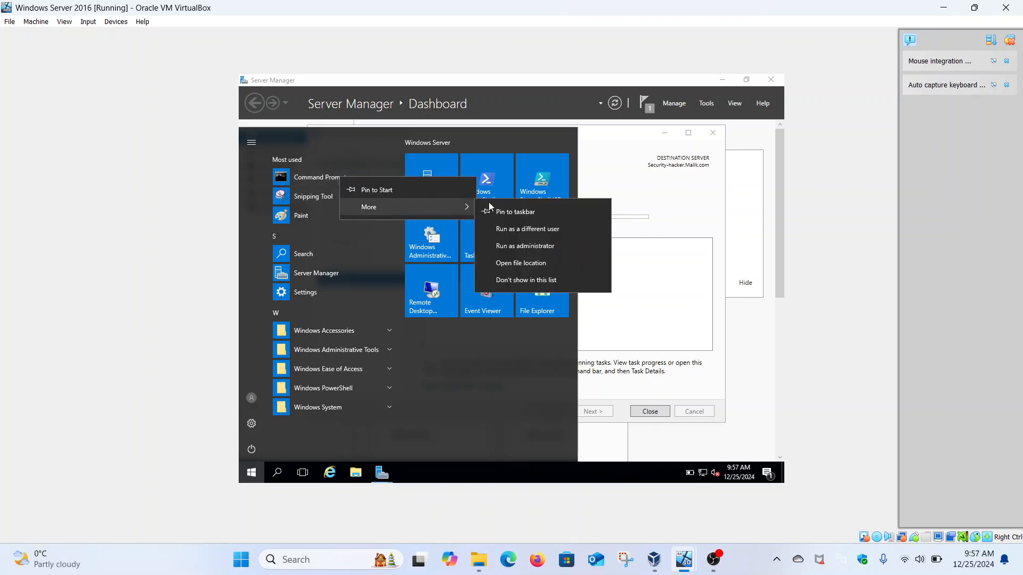
click(536, 246)
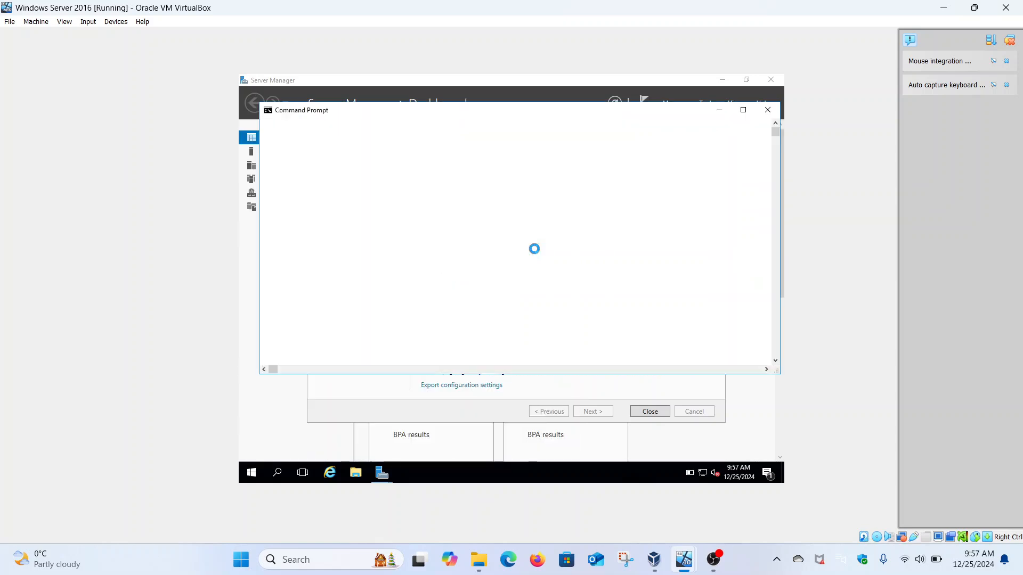
text(ipconfig /all)
key(Return)
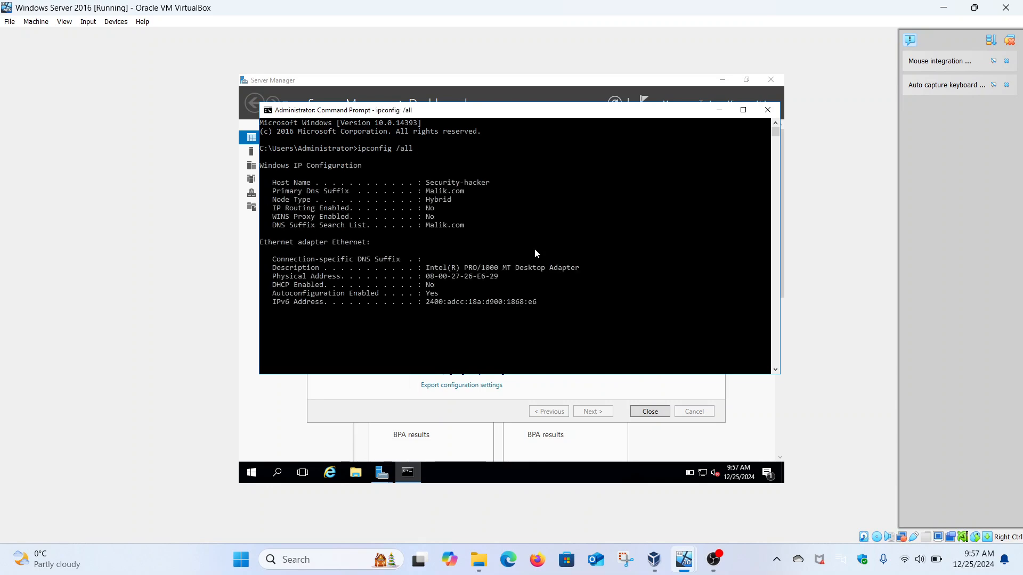
Examine the Ethernet adapter's IPv6, IPv4, gateway and DNS entries in the maximized ipconfig output.
click(743, 110)
scroll(504, 228, up, 2)
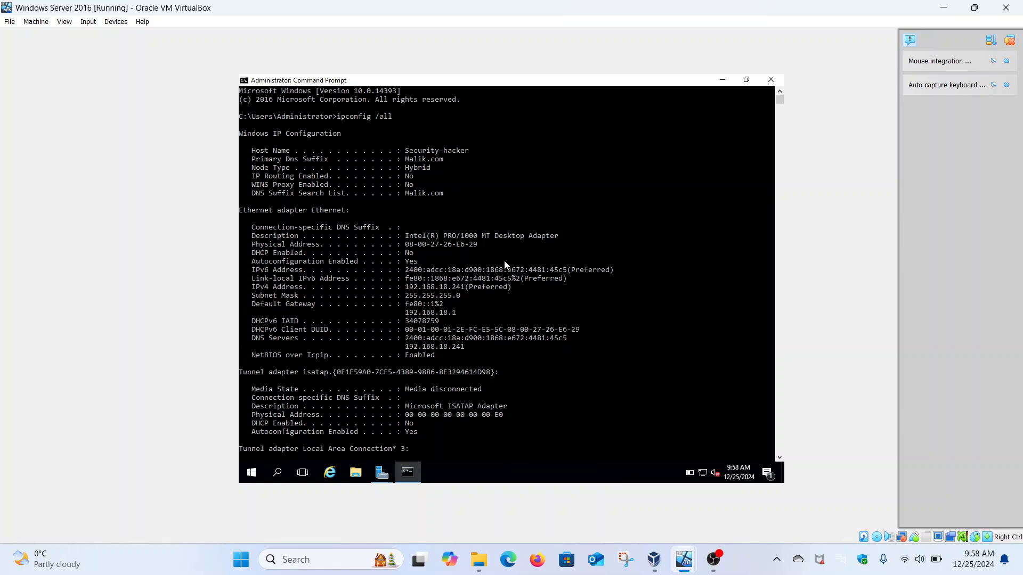
drag(252, 271, 272, 270)
click(437, 270)
drag(613, 271, 255, 274)
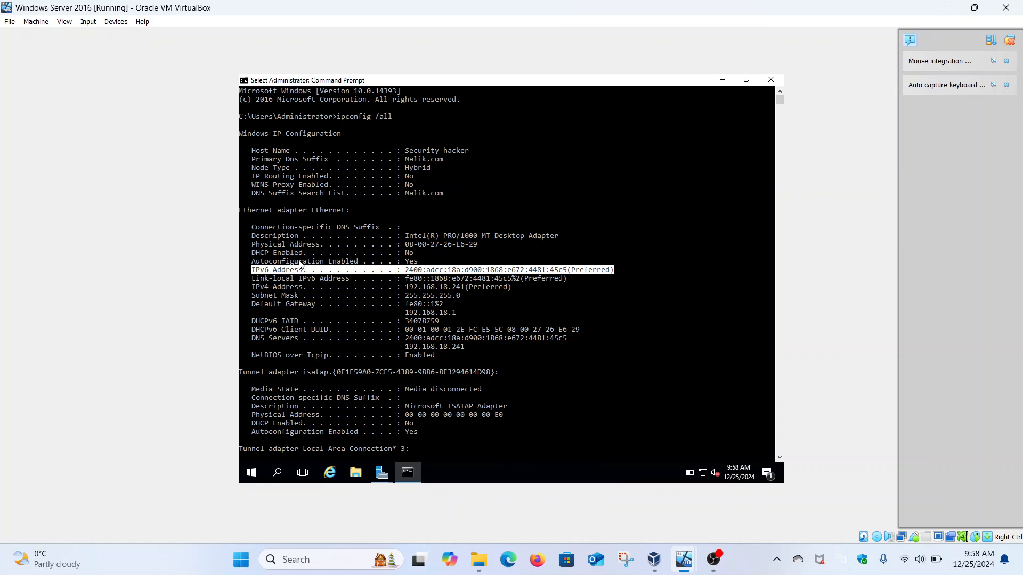
drag(252, 288, 516, 287)
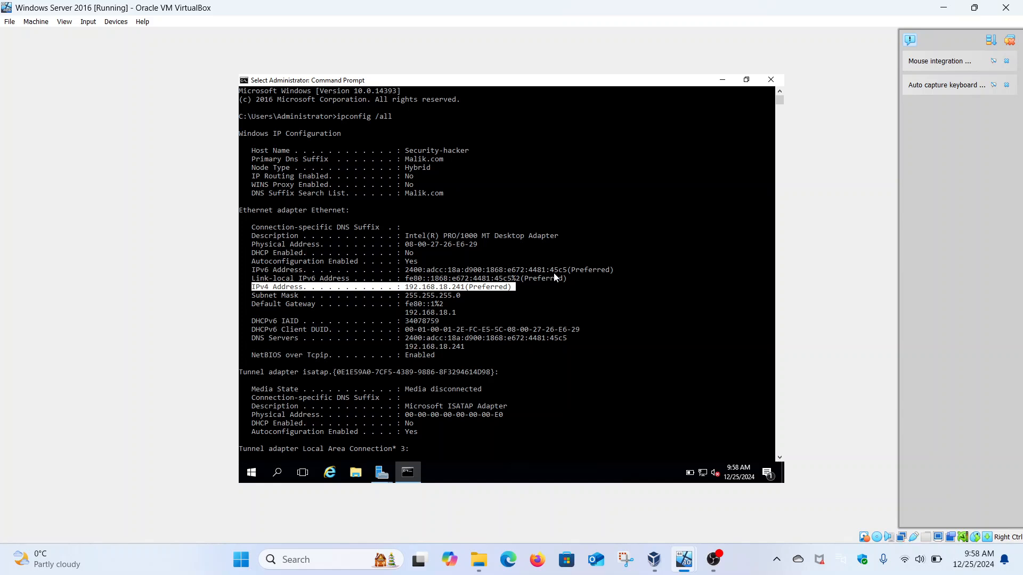
drag(548, 270, 573, 279)
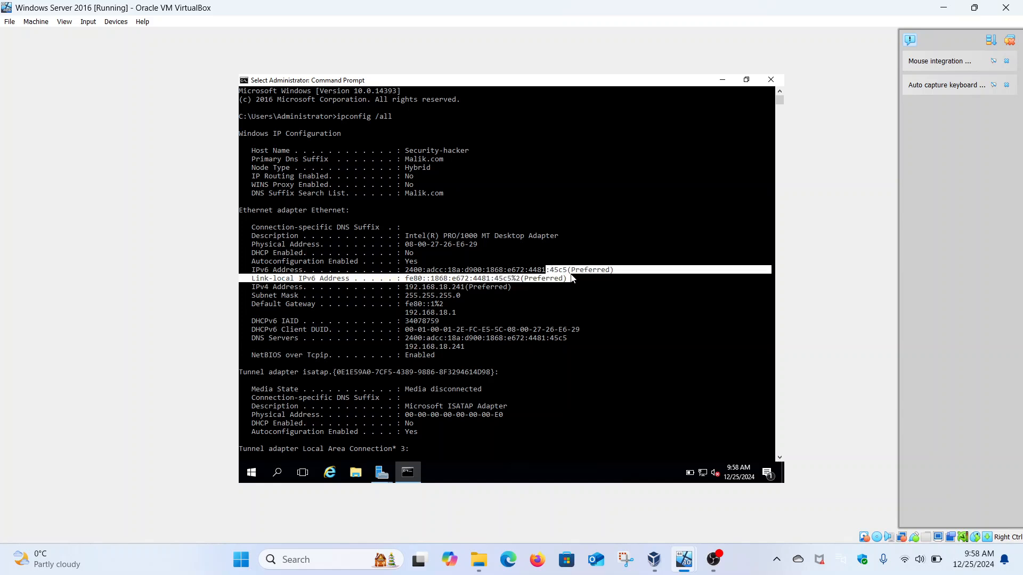
click(549, 270)
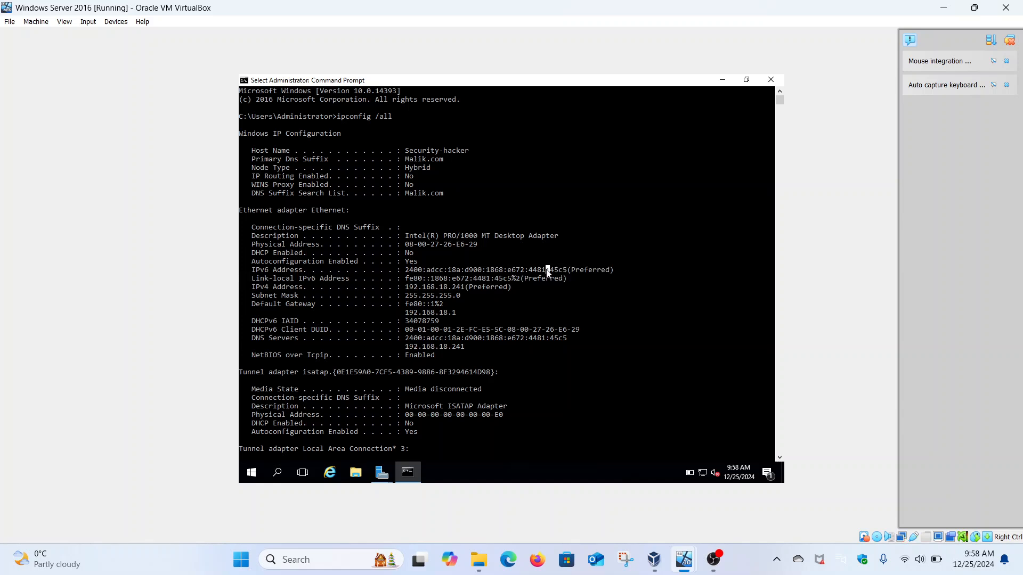
drag(451, 287, 462, 287)
click(461, 318)
scroll(461, 318, down, 10)
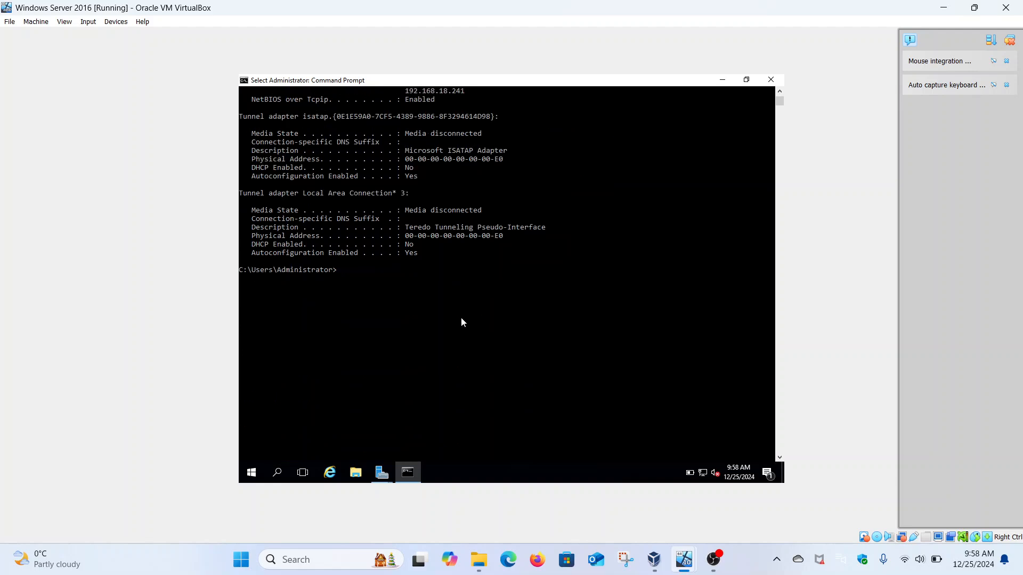
mouse_move(691, 559)
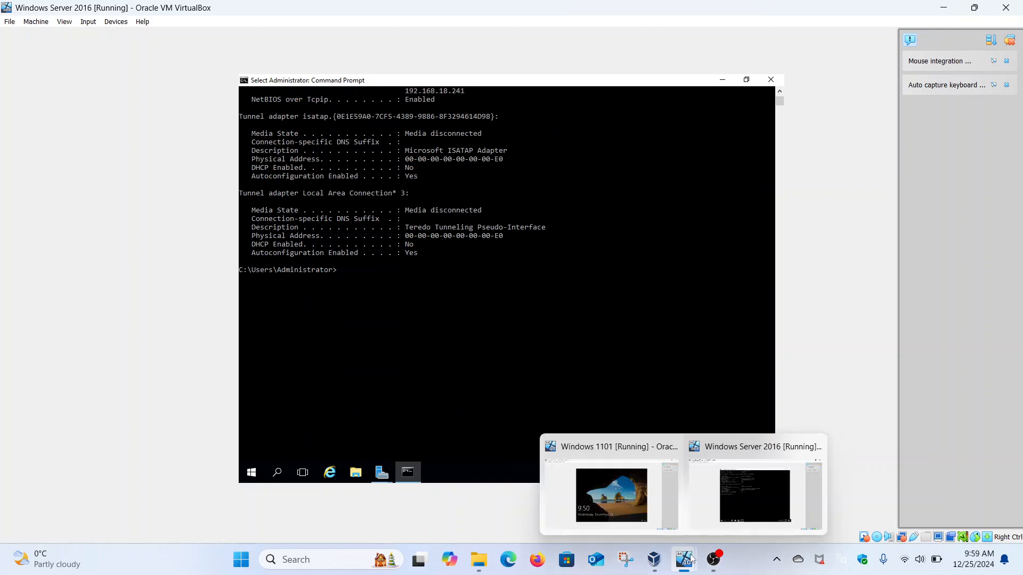
scroll(448, 261, up, 10)
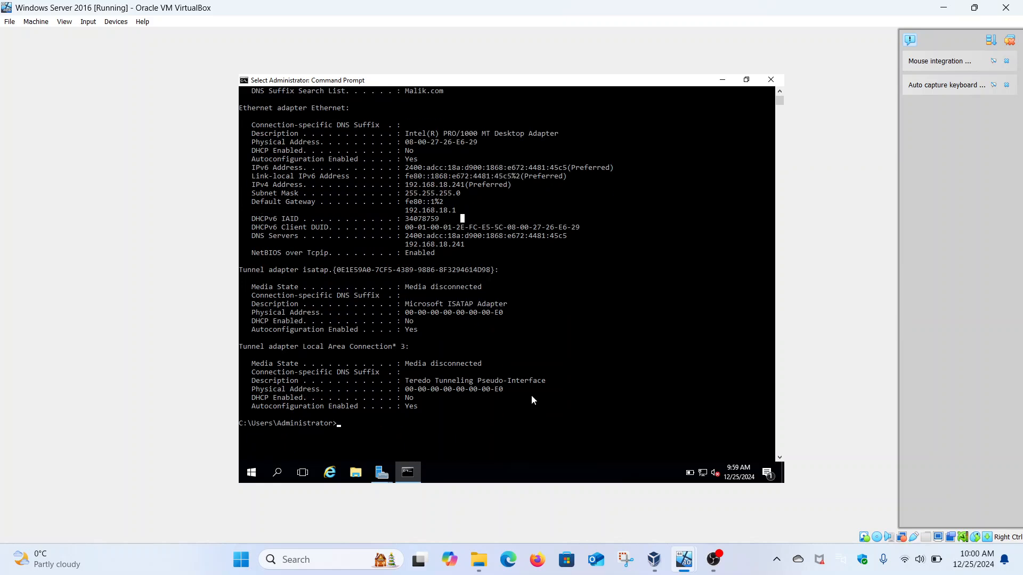
Switch to the Windows 1101 virtual machine and sign in by entering the account password.
mouse_move(682, 563)
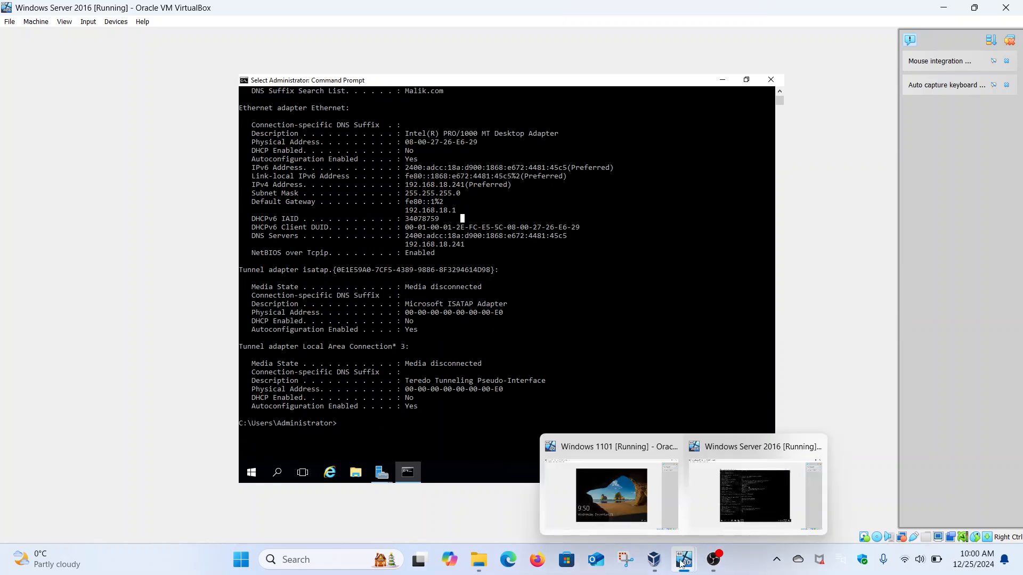
click(632, 489)
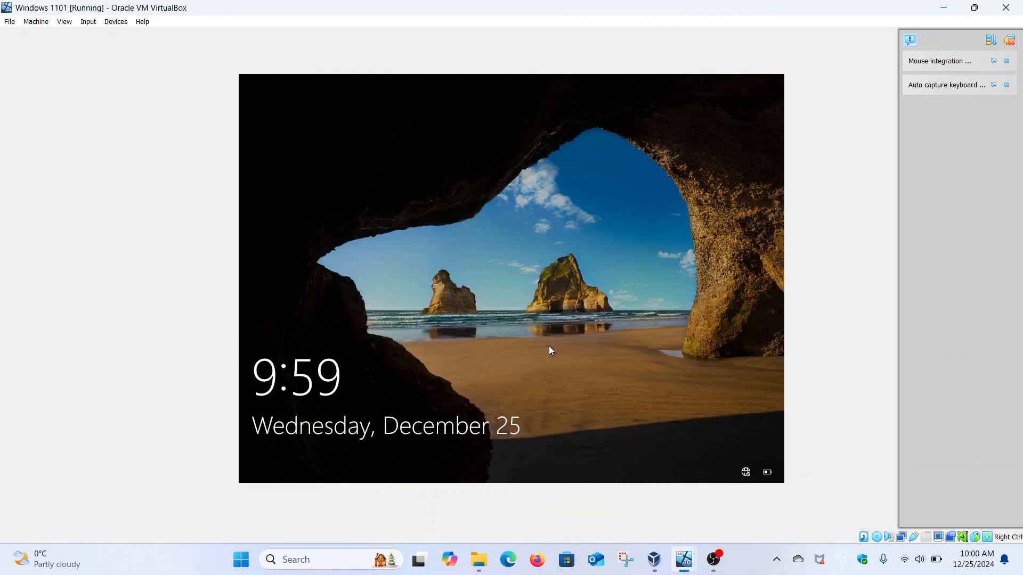
click(549, 346)
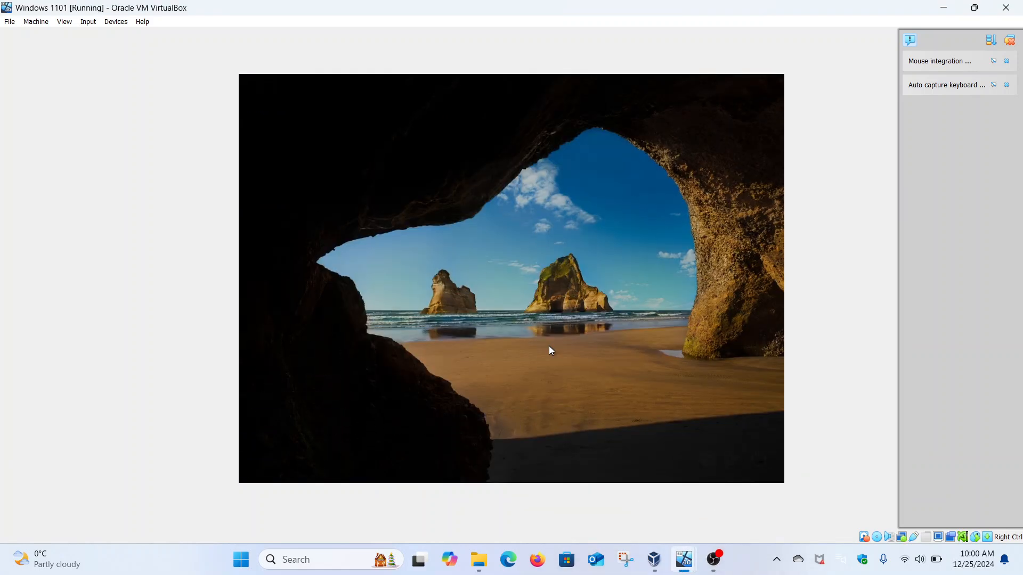
text(•••••)
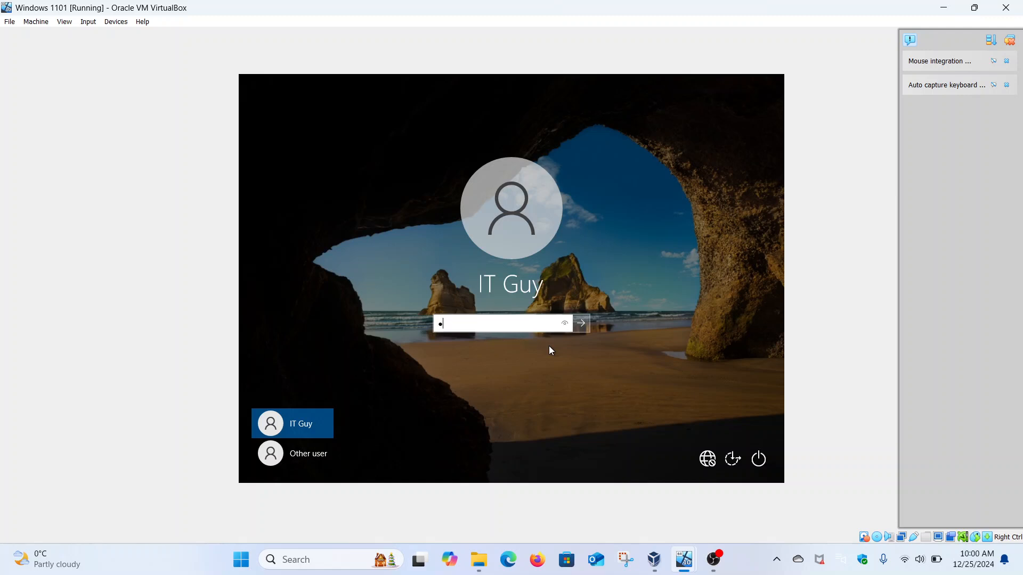
text(•••••)
key(Return)
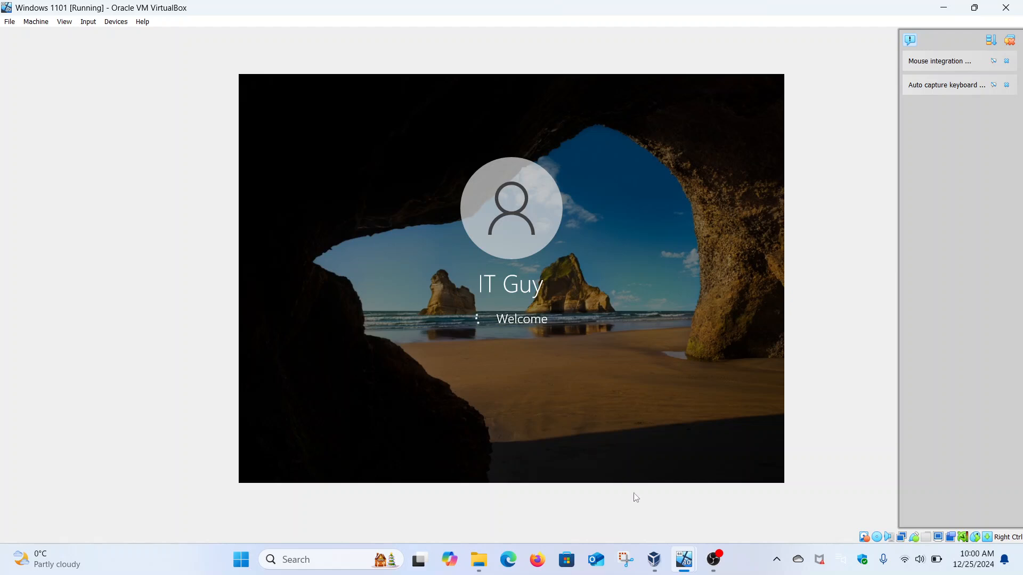
Switch to the Windows Server 2016 virtual machine and complete the DHCP post-install configuration, authorizing with the preselected domain administrator credentials.
mouse_move(684, 557)
click(728, 512)
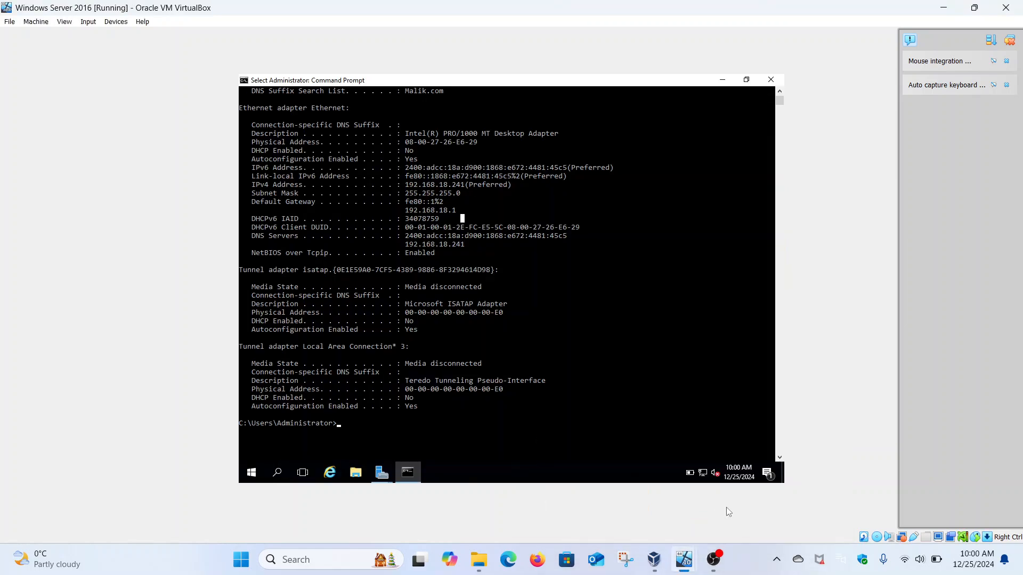
click(722, 81)
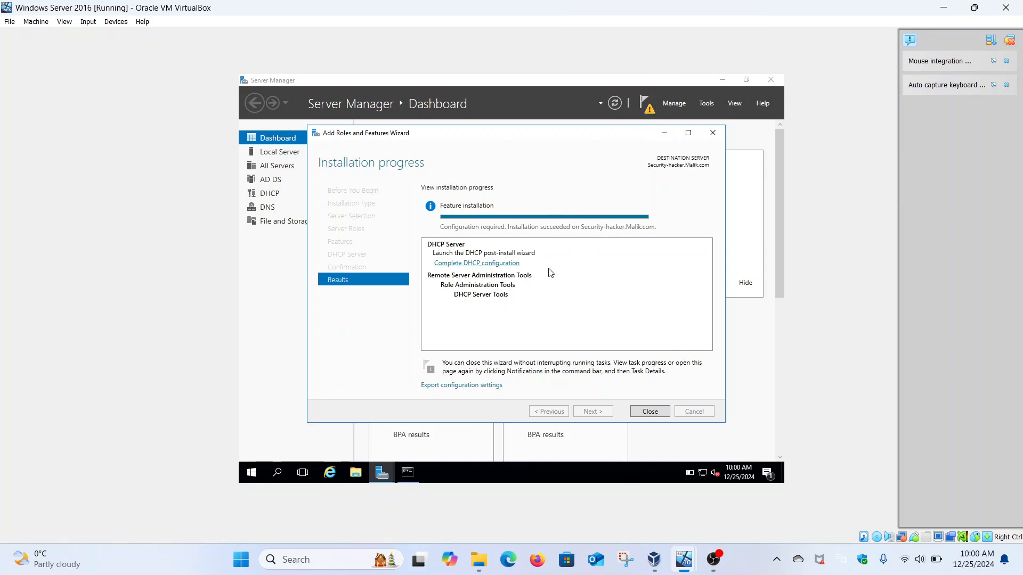
click(479, 262)
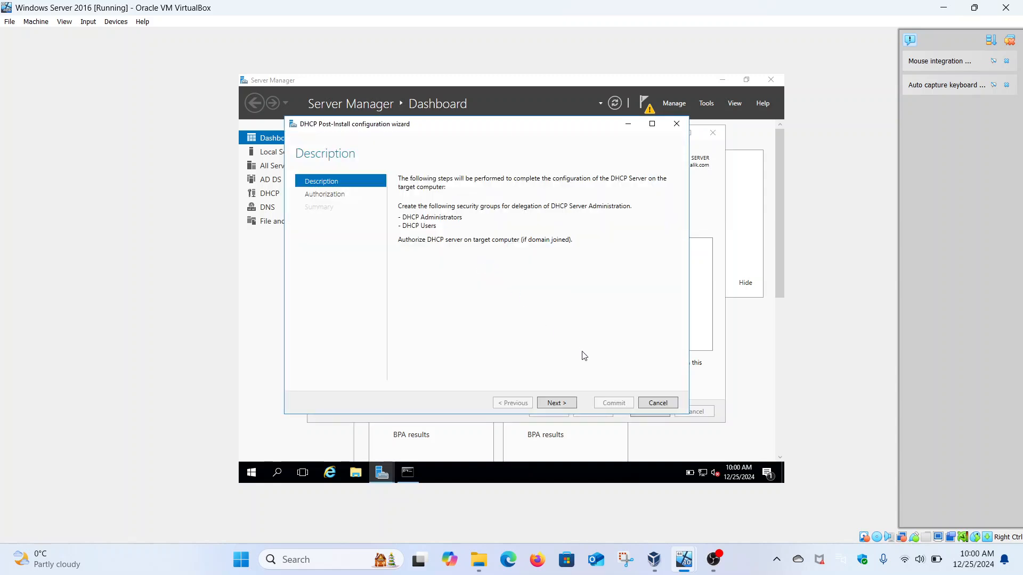
click(568, 409)
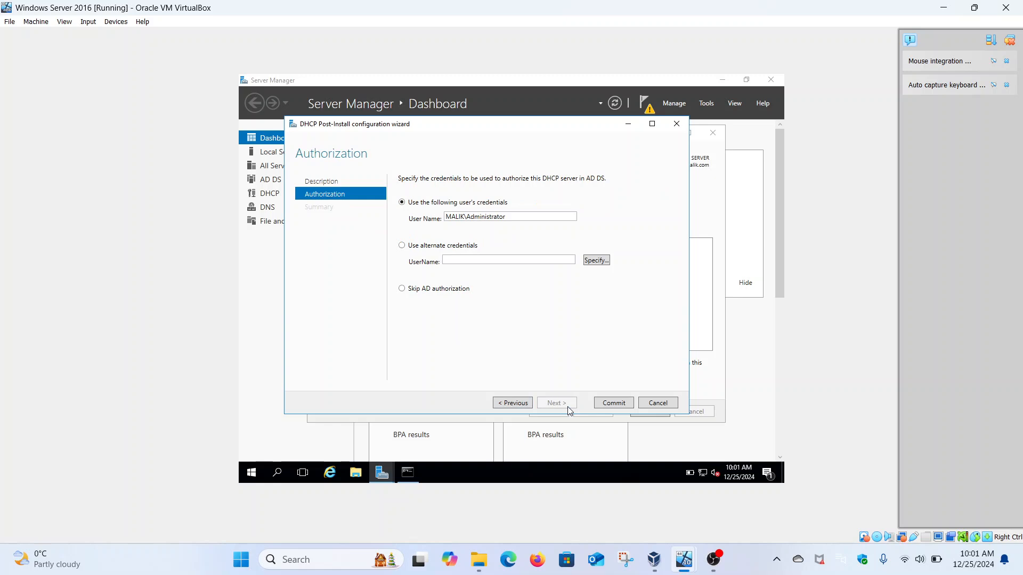
click(613, 404)
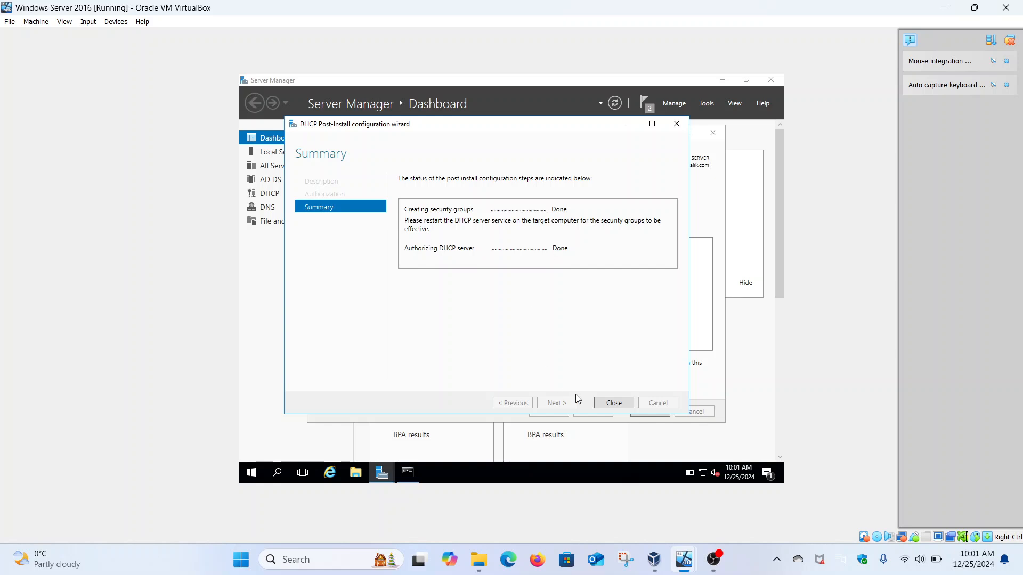
click(612, 404)
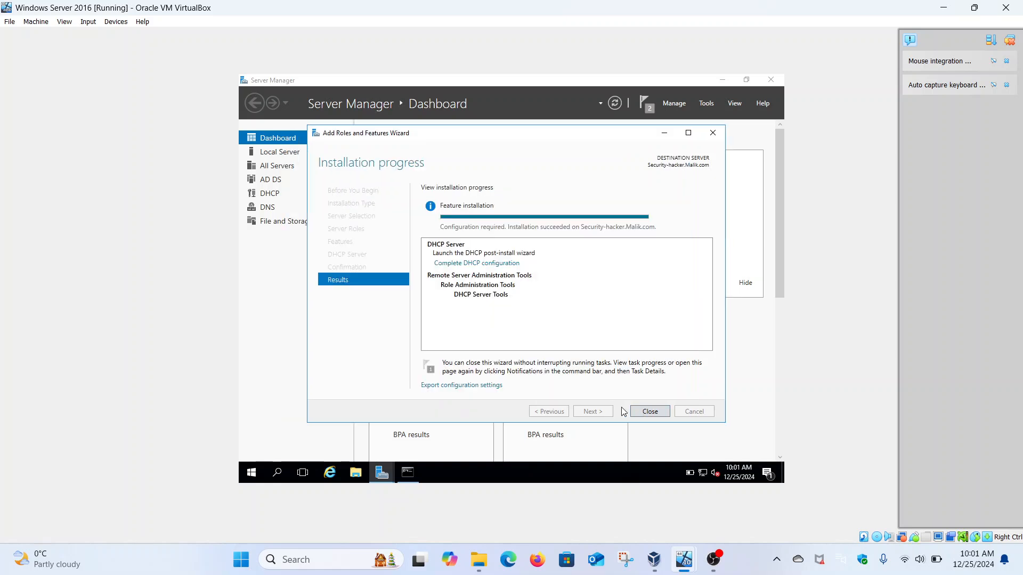
click(644, 413)
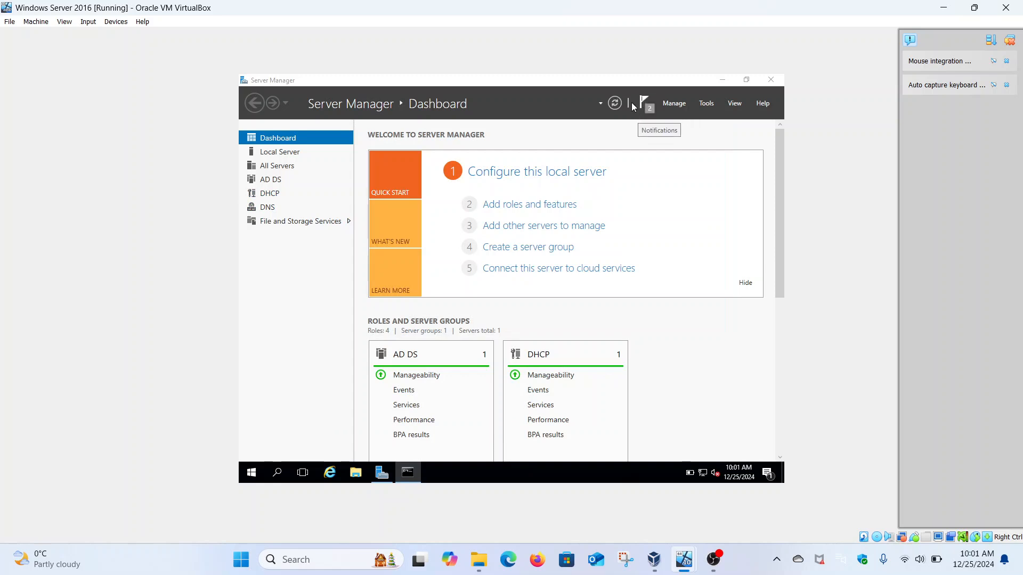
Review the Server Manager notifications on DHCP installation and deployment, and inspect the role tiles on the Dashboard.
click(645, 107)
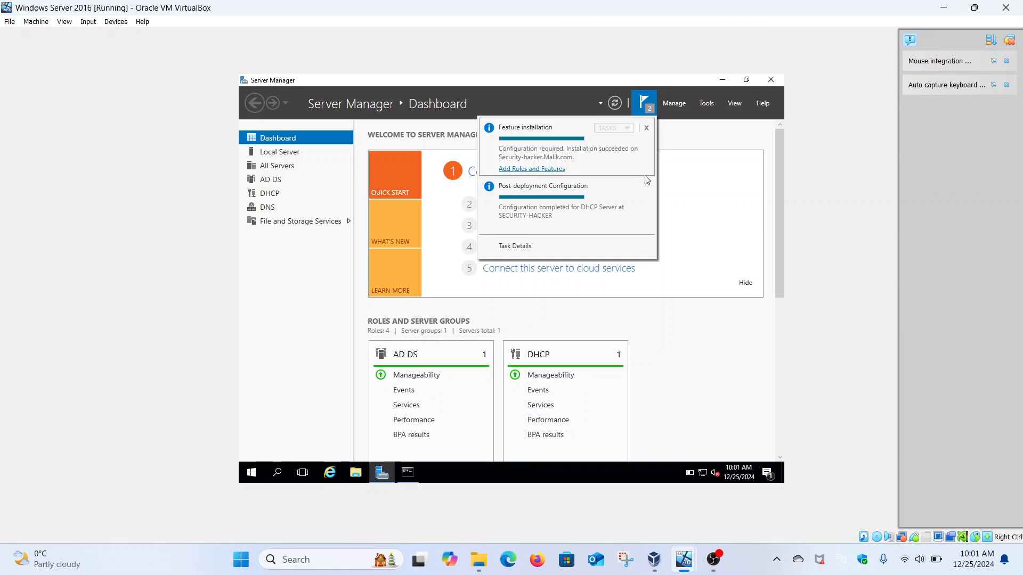
click(715, 137)
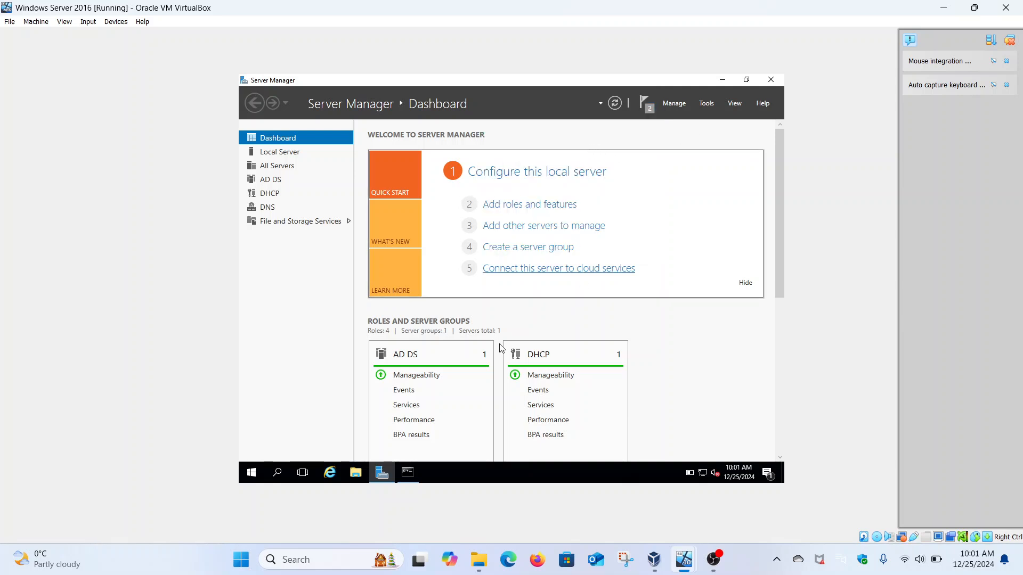
scroll(501, 349, down, 9)
scroll(500, 348, up, 6)
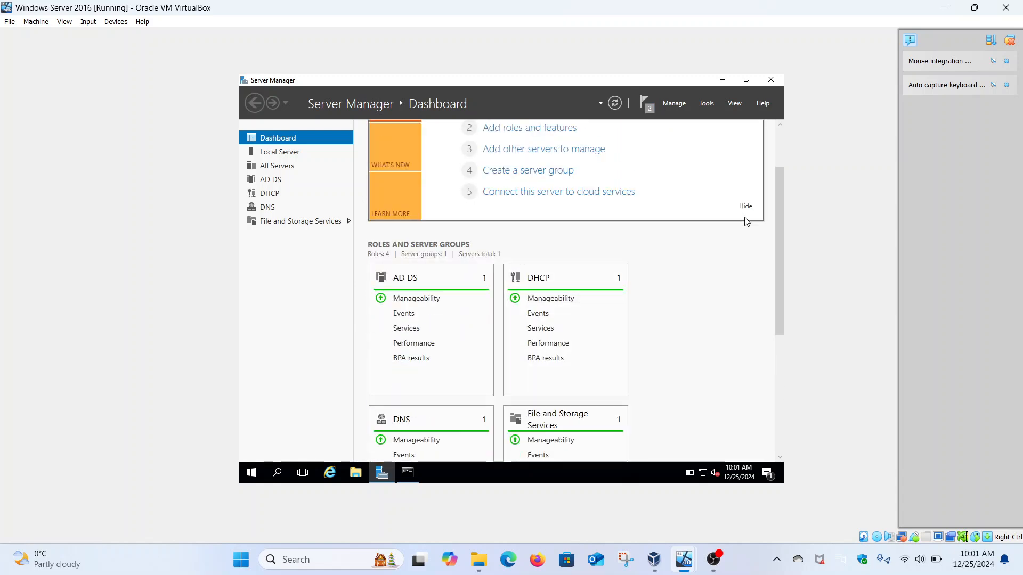
scroll(661, 249, up, 1)
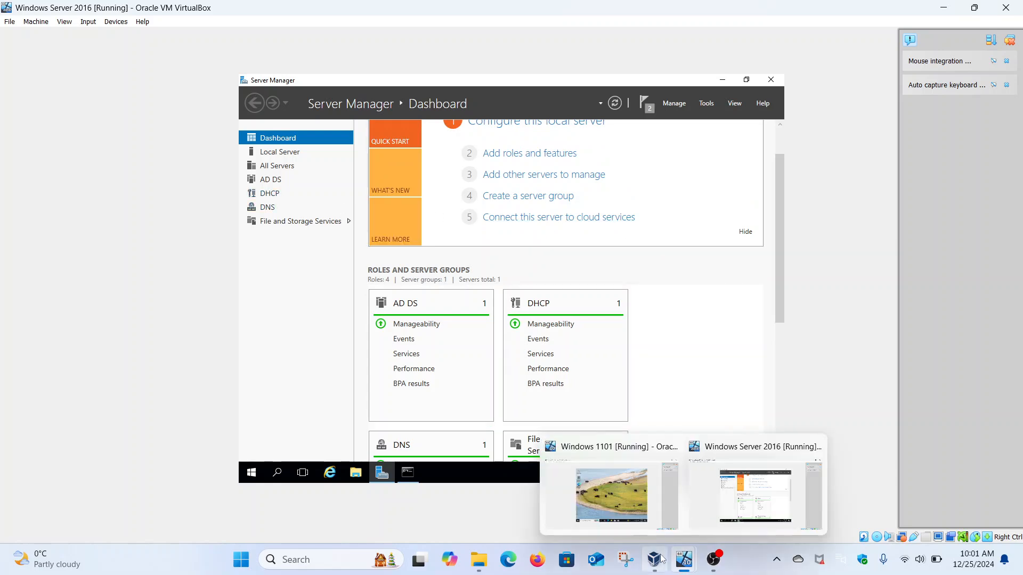
Switch to the Windows 1101 virtual machine and open a maximized Command Prompt as administrator.
mouse_move(669, 536)
click(616, 492)
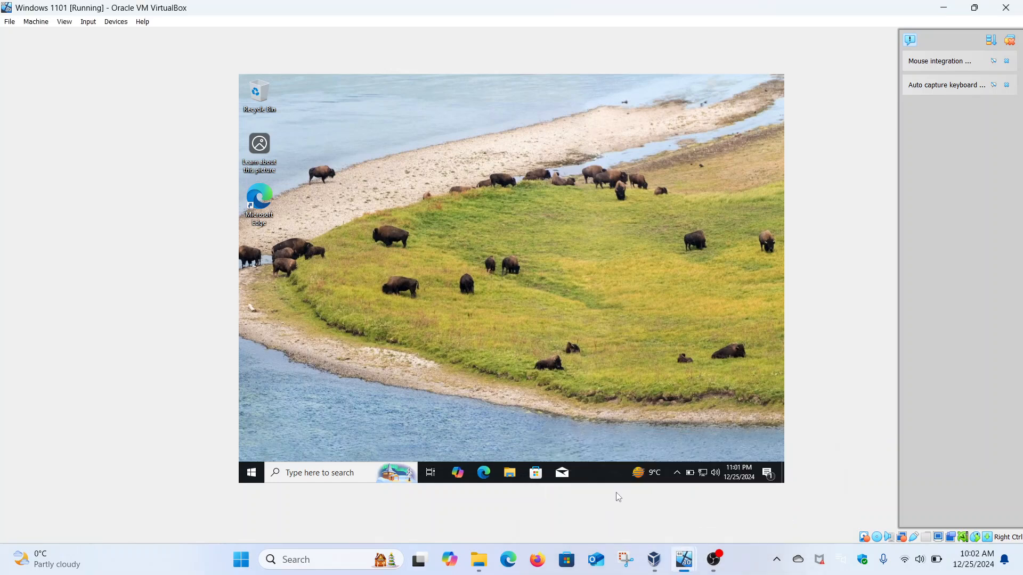
click(329, 474)
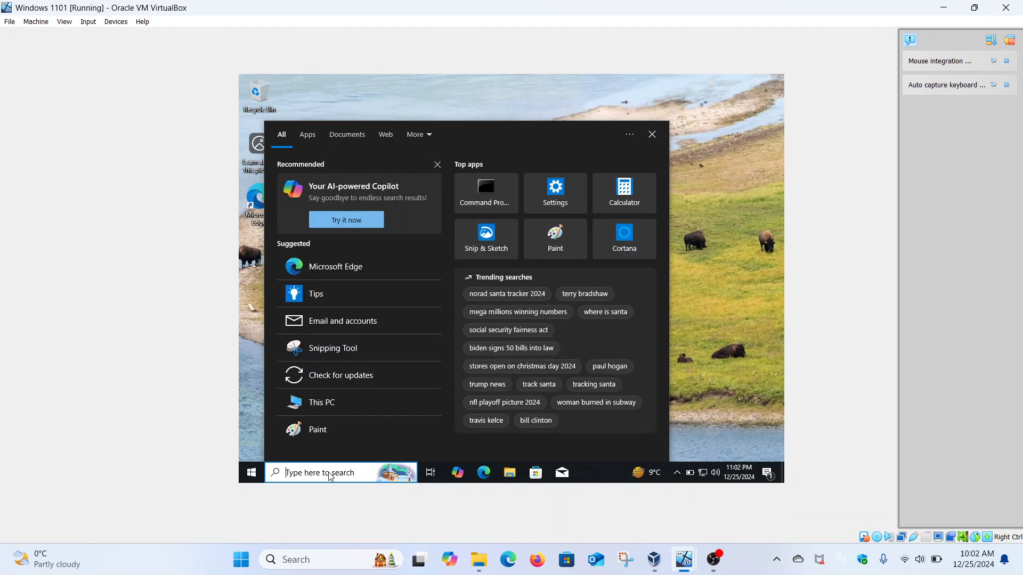
text(cmd)
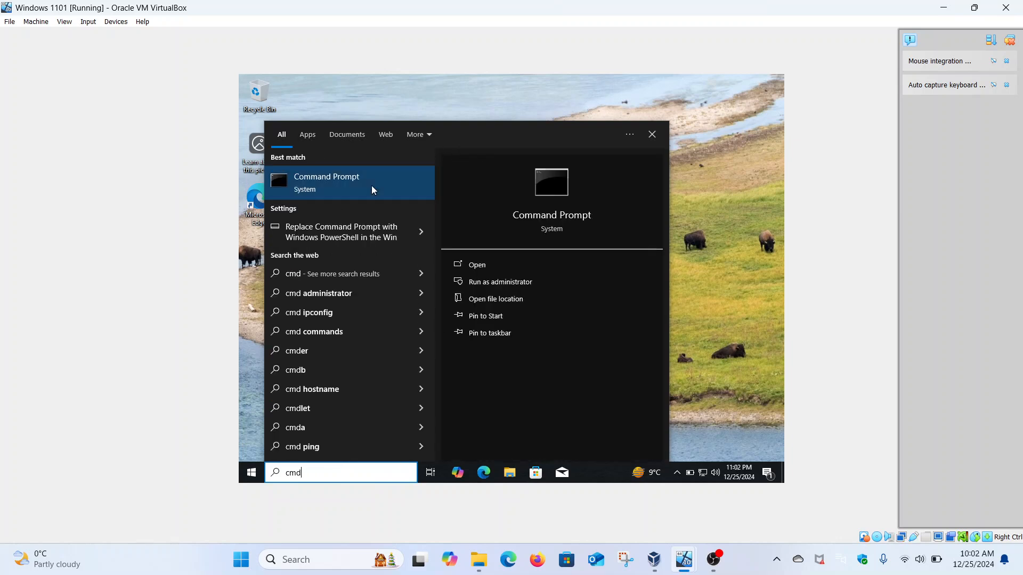
click(519, 283)
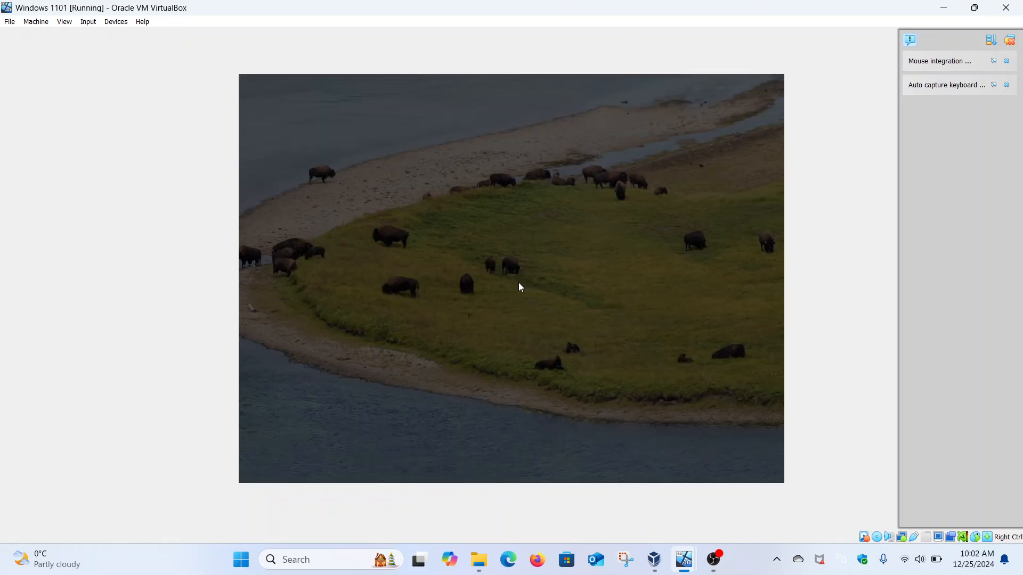
click(475, 341)
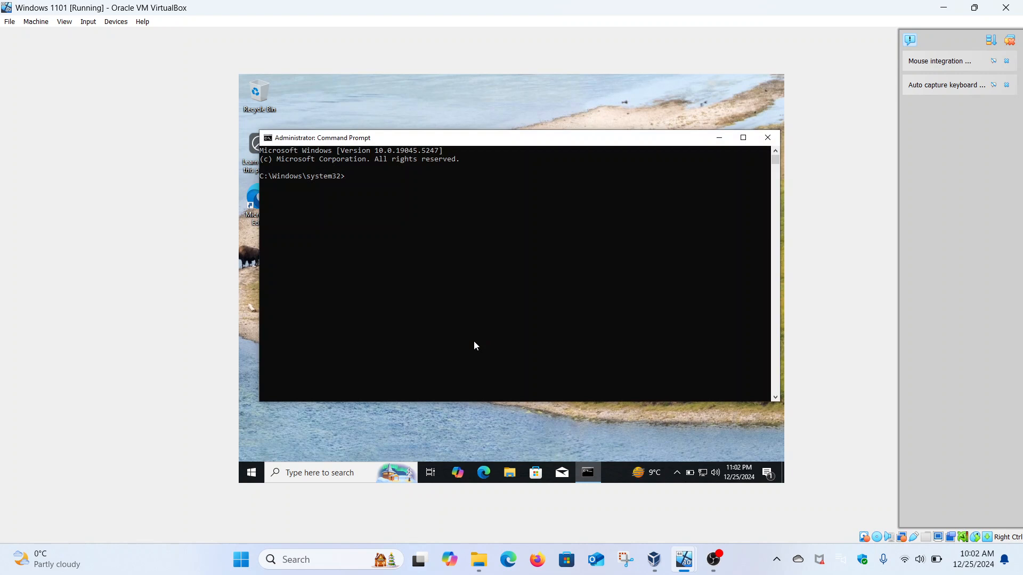
click(743, 138)
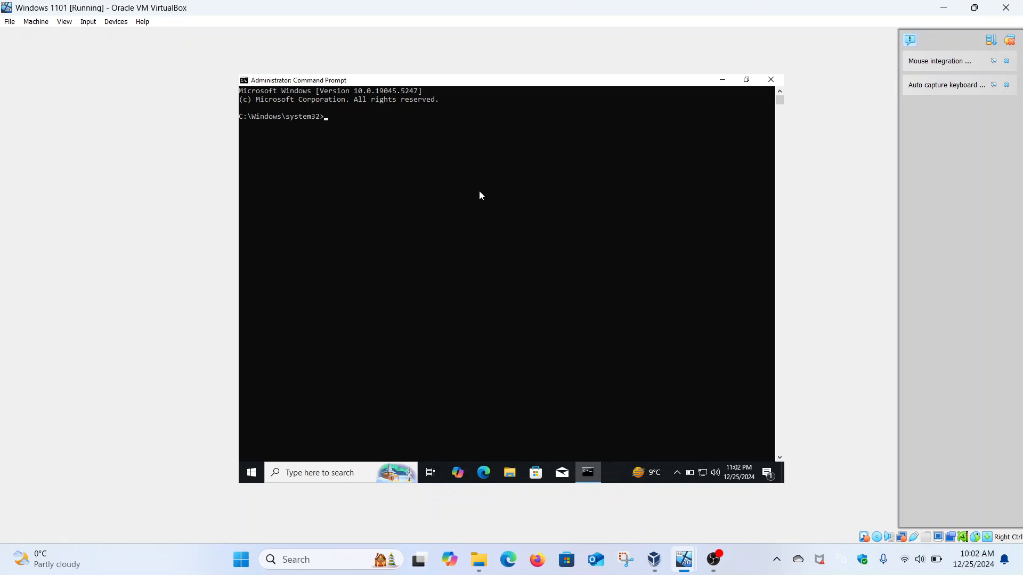
Run ipconfig /all on the client and examine the Ethernet adapter's DHCP Enabled and Autoconfiguration Enabled entries.
text(ipconfig /all)
key(Return)
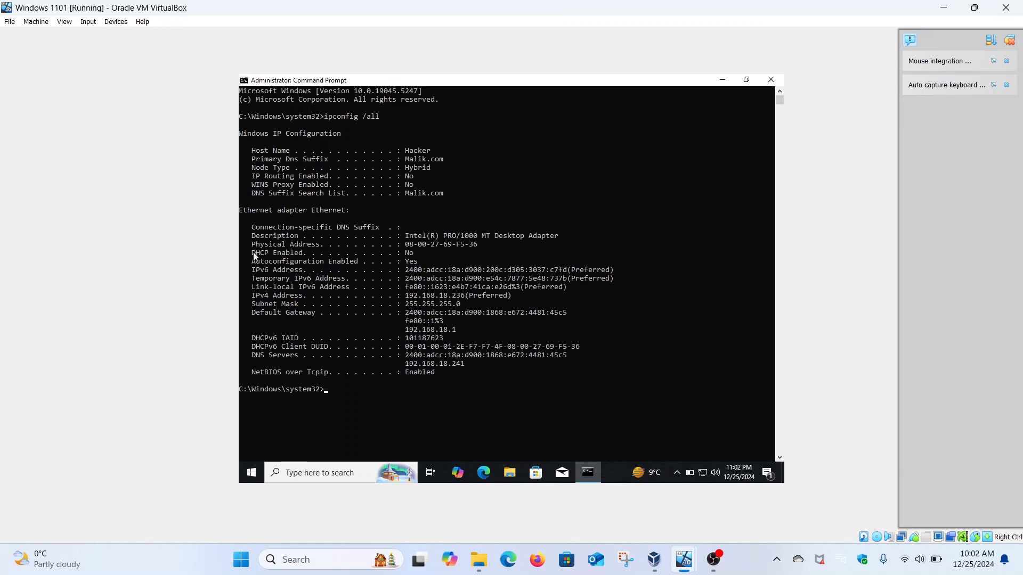
drag(254, 255, 424, 262)
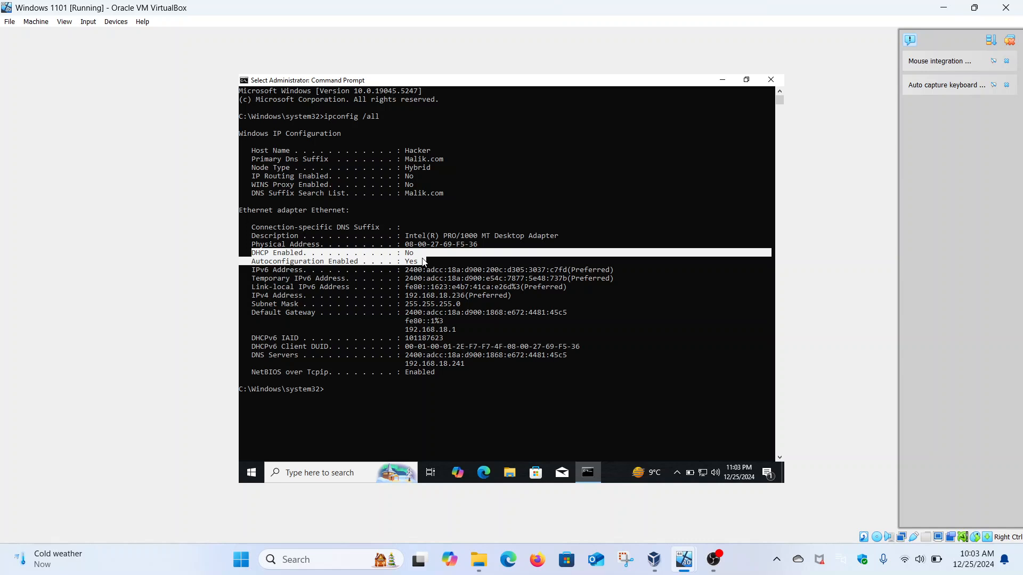
click(454, 278)
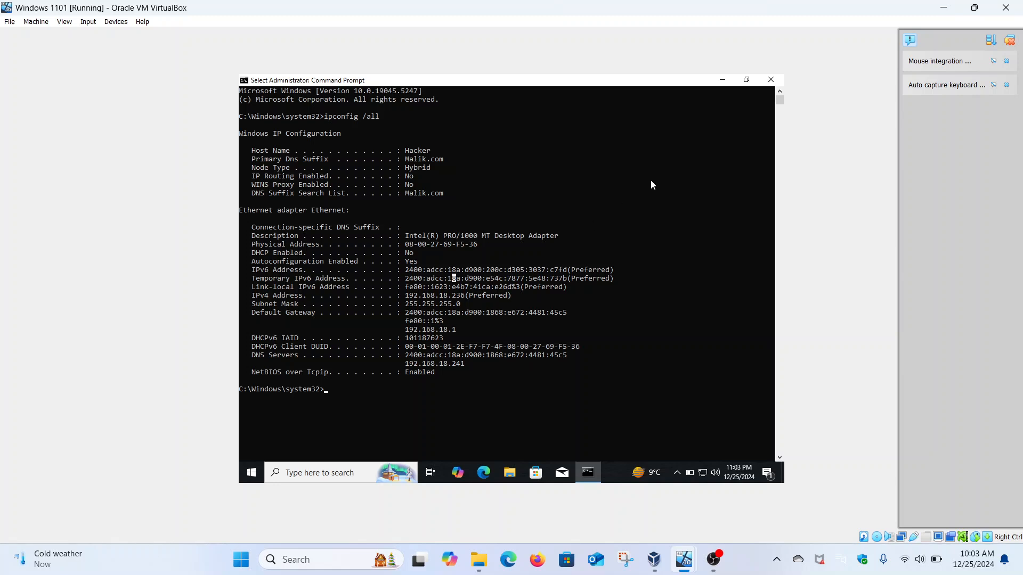
Open Windows Settings on the client machine and minimize its window.
click(258, 473)
right_click(259, 474)
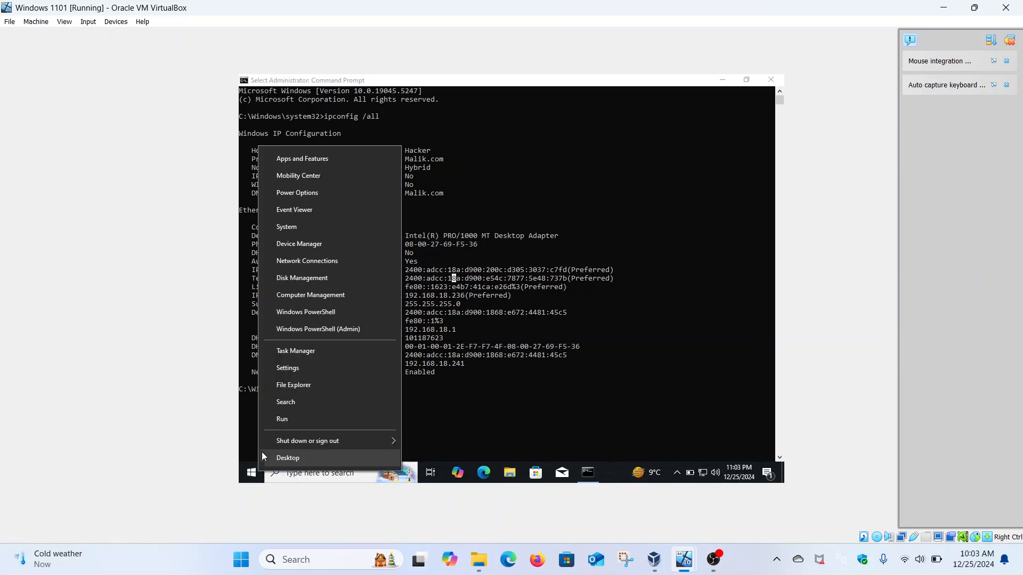
click(297, 362)
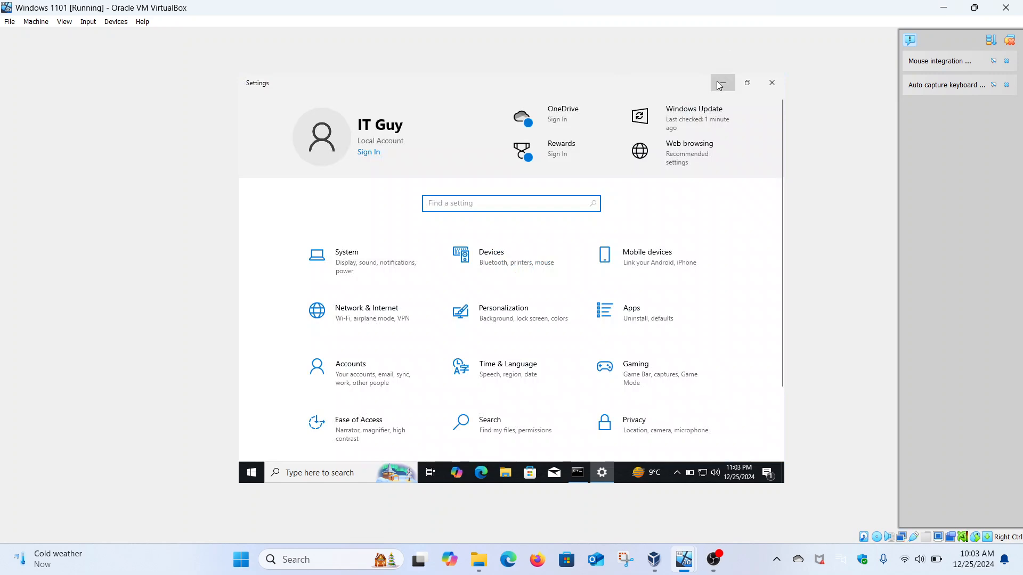
click(720, 84)
Switch to the Windows Server 2016 virtual machine and check the domain's Computers container in Active Directory Users and Computers.
mouse_move(691, 570)
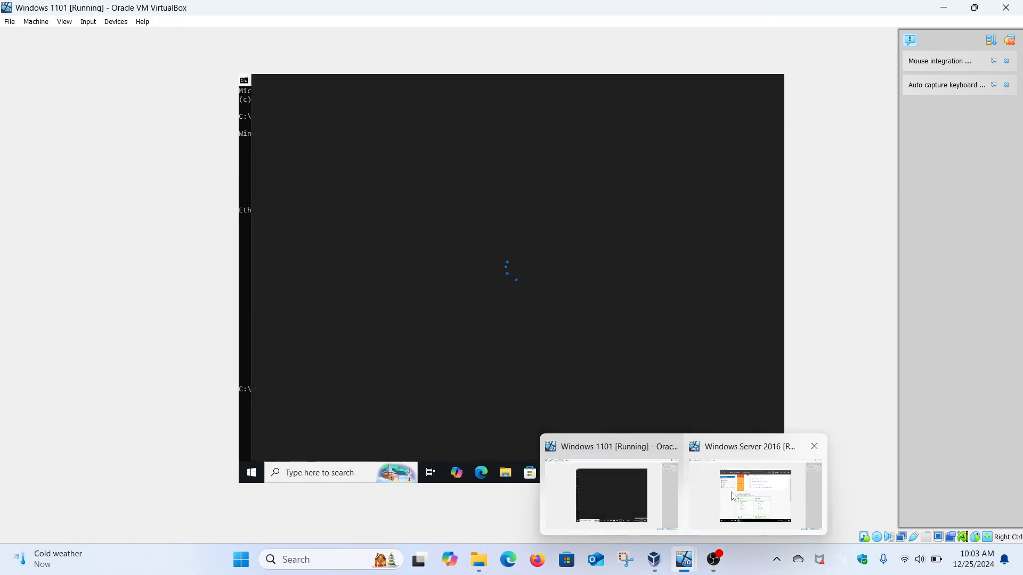
click(705, 498)
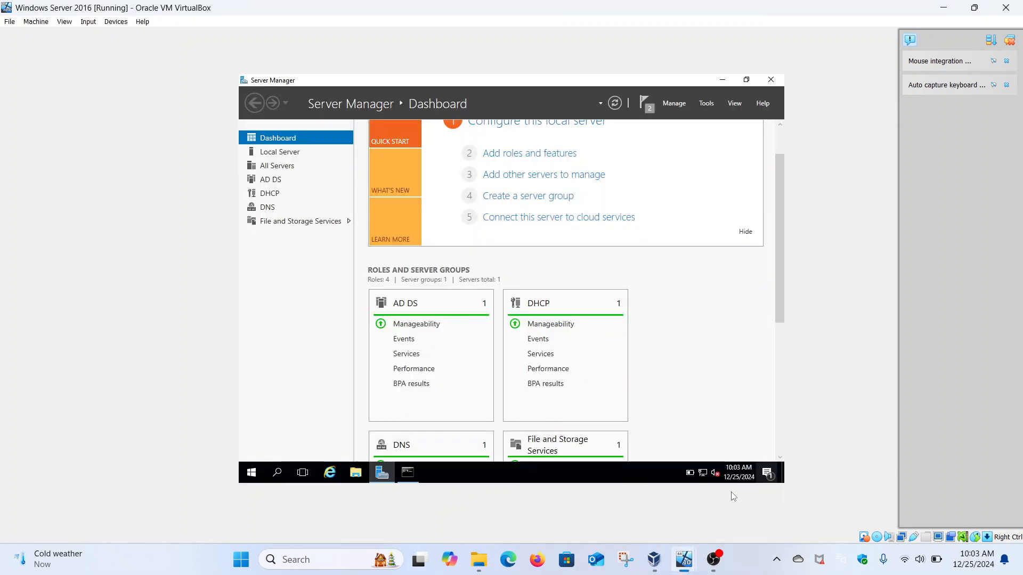
click(705, 105)
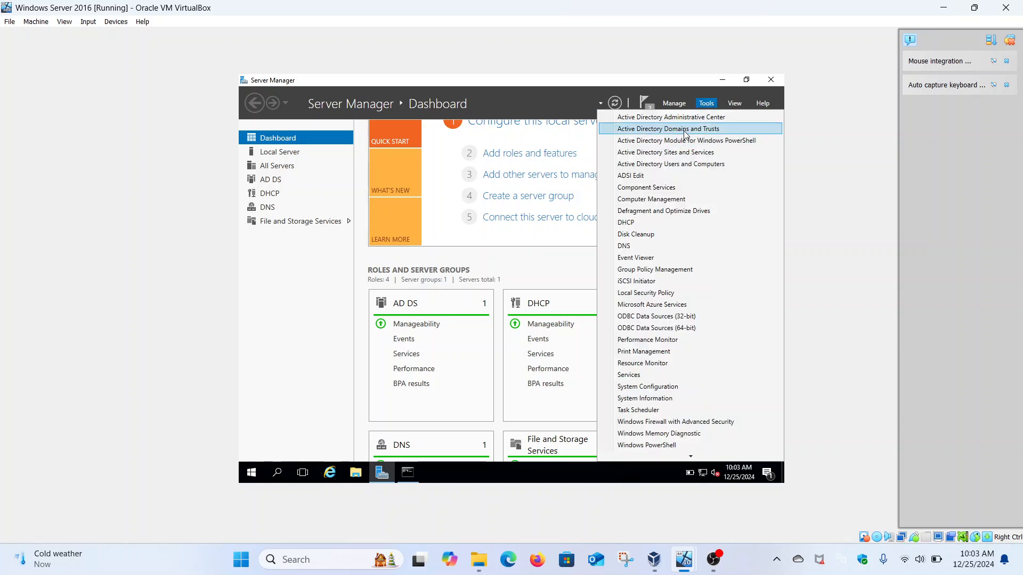
click(686, 165)
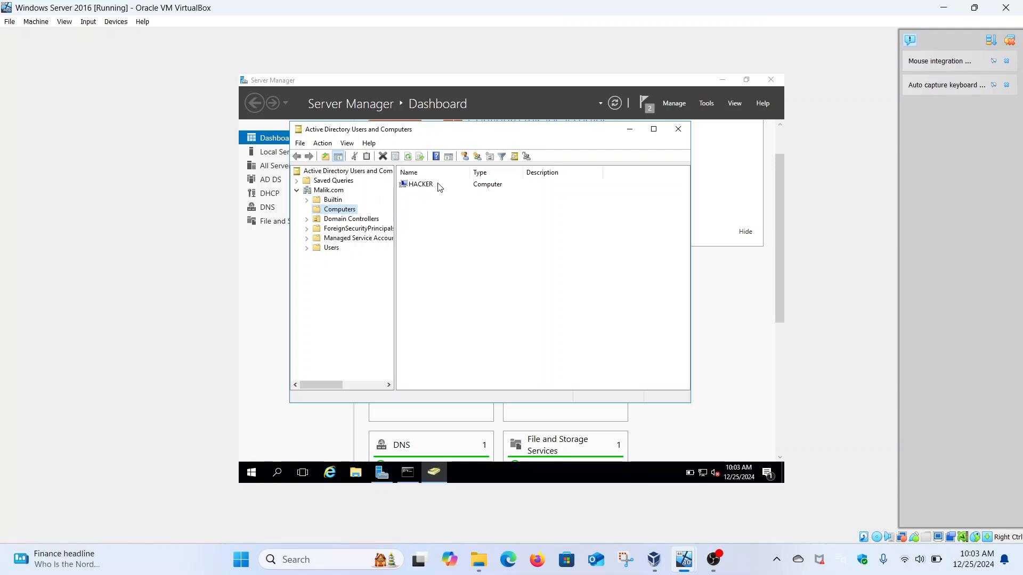
drag(467, 175, 455, 176)
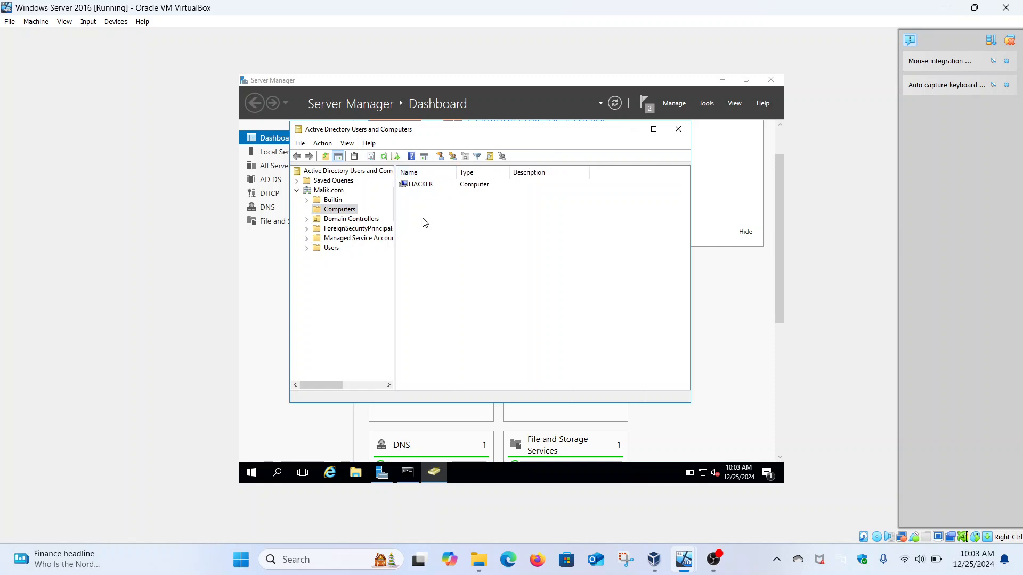
click(327, 209)
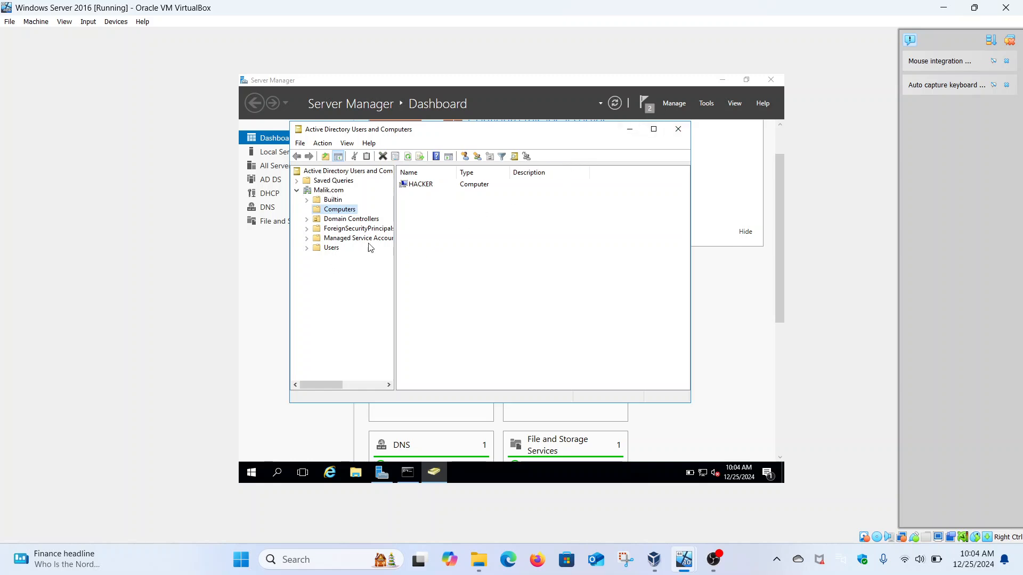
click(633, 136)
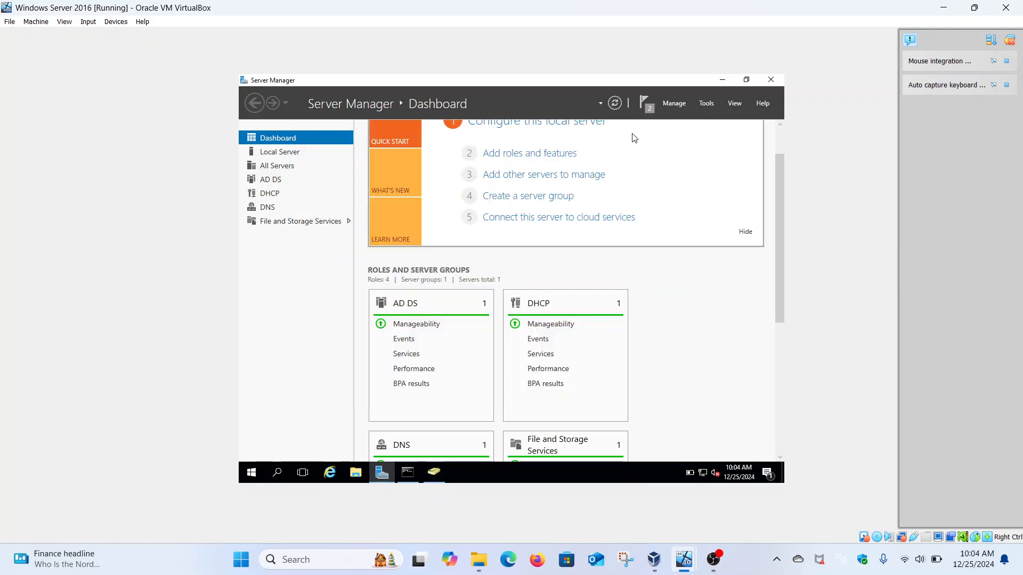
Show the DHCP role in Server Manager and open the DHCP management console, closing Active Directory Users and Computers.
click(266, 197)
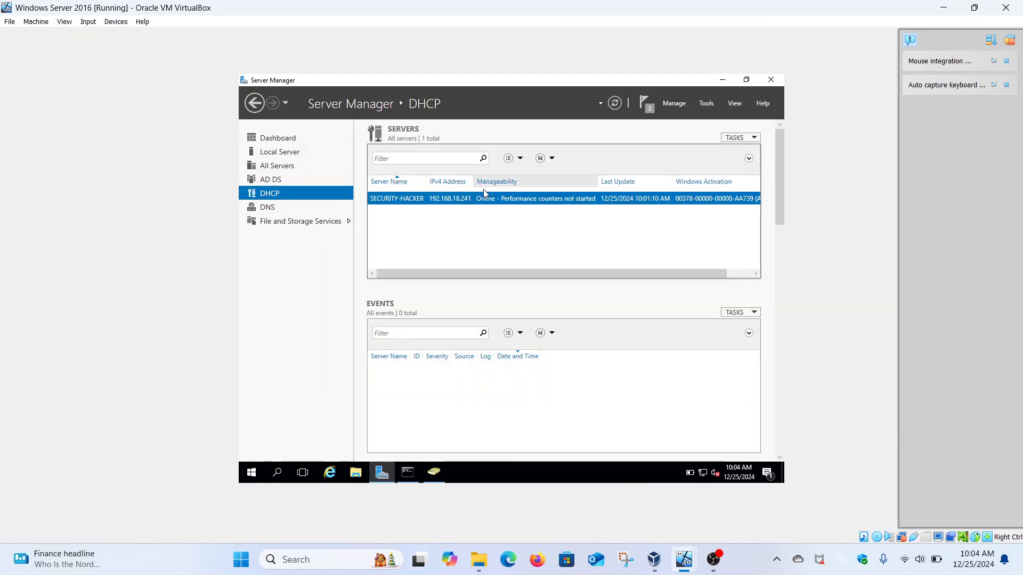
right_click(514, 204)
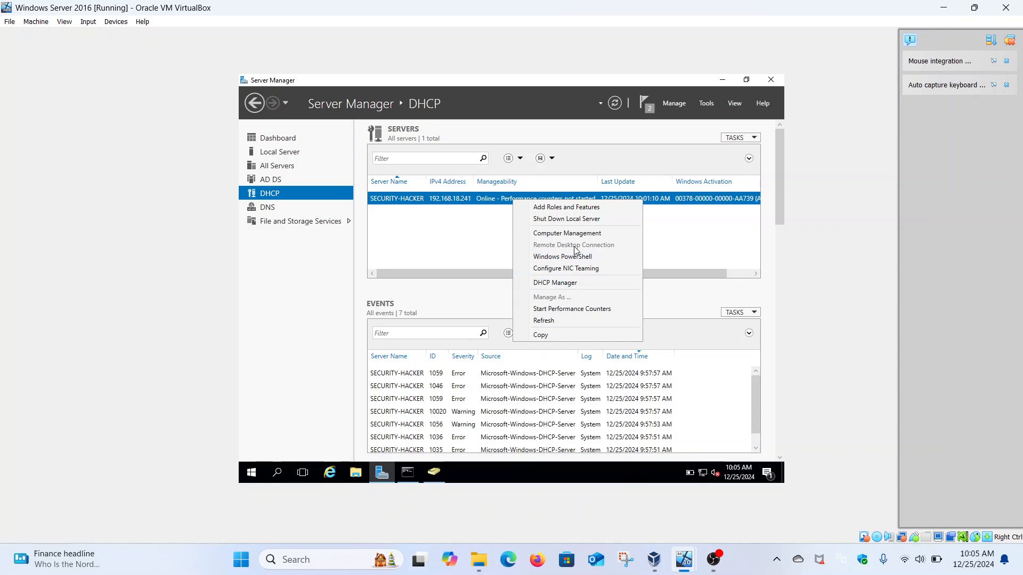
click(706, 105)
click(705, 105)
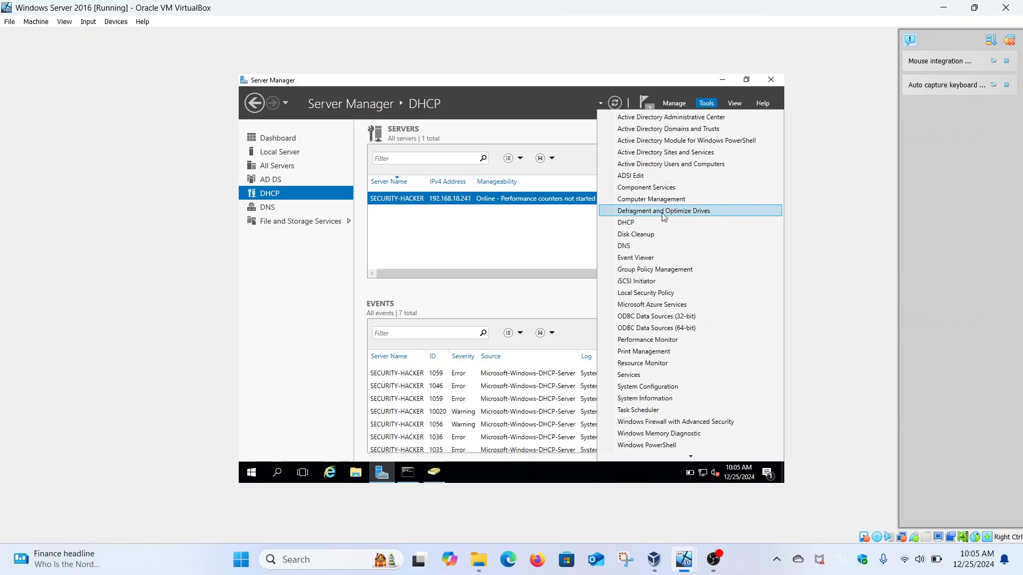
click(640, 223)
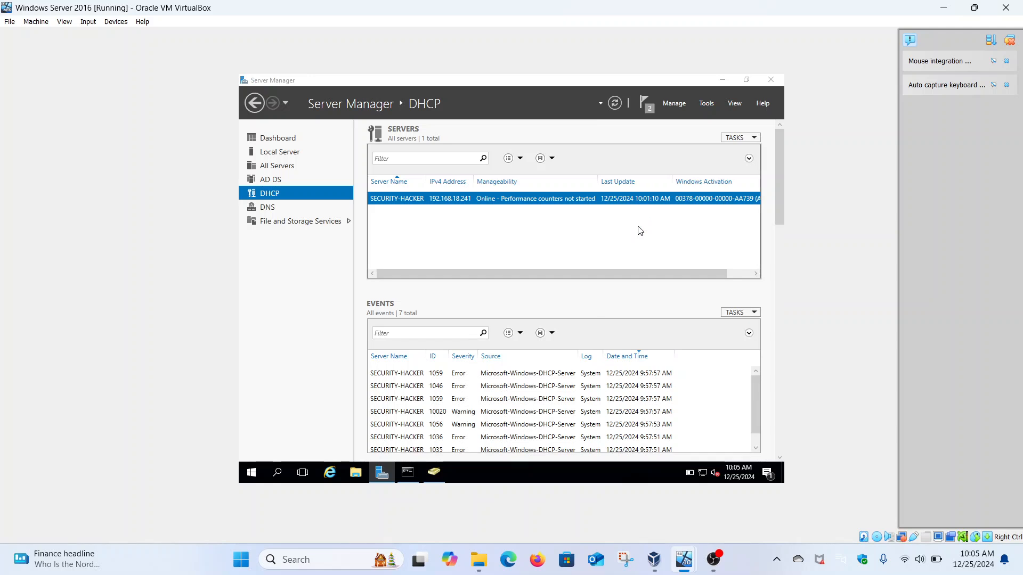
click(437, 469)
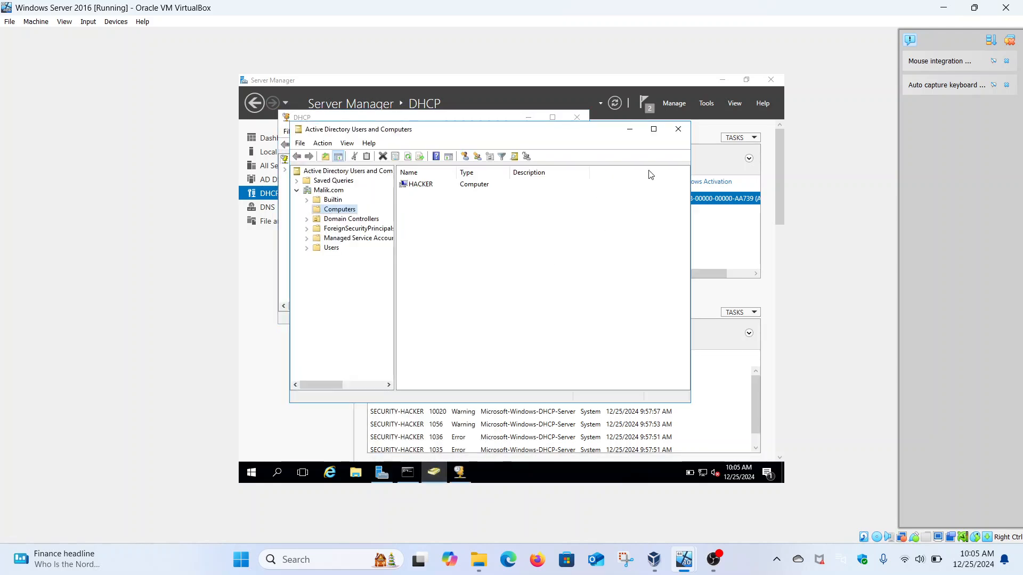
click(678, 130)
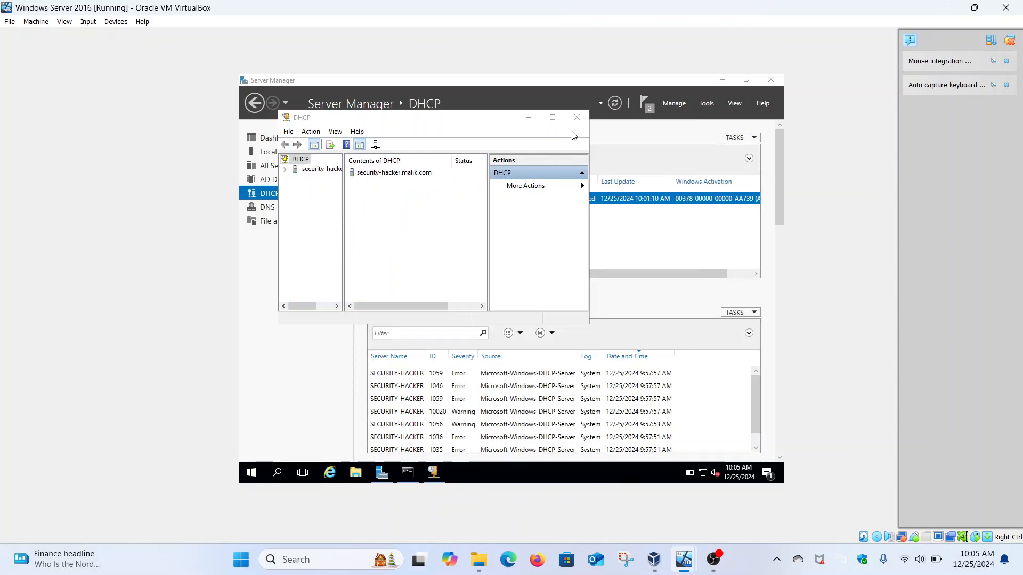
Maximize the DHCP console, expand the server's IPv4 node, and start a new scope, continuing to the scope name page.
click(552, 118)
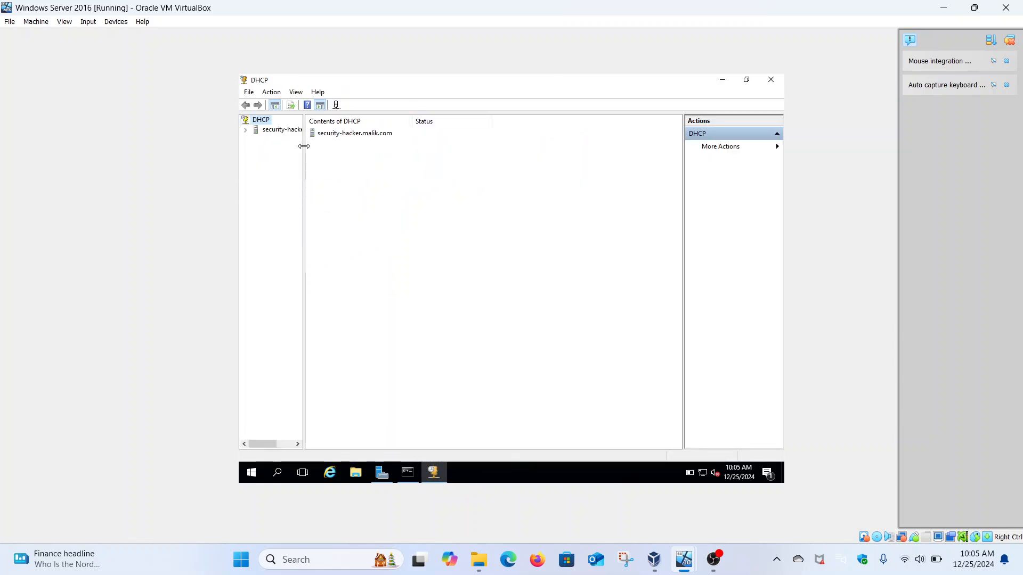
drag(304, 152, 338, 153)
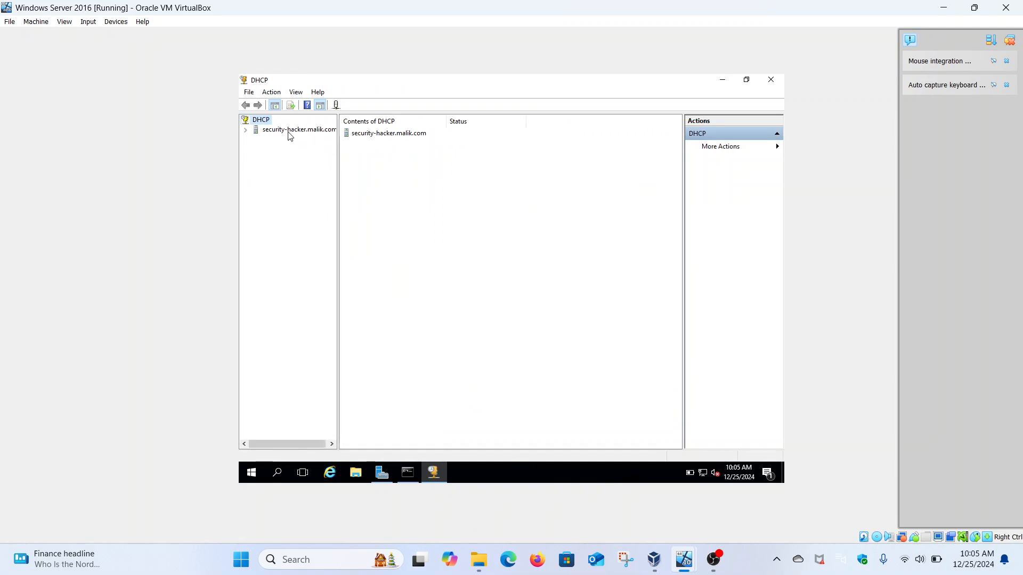
click(245, 131)
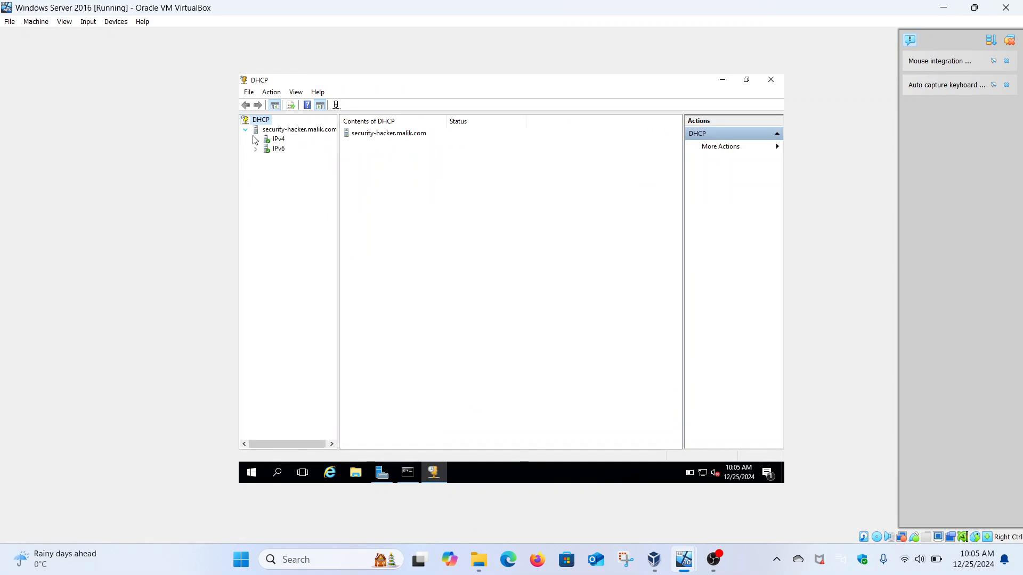
click(256, 140)
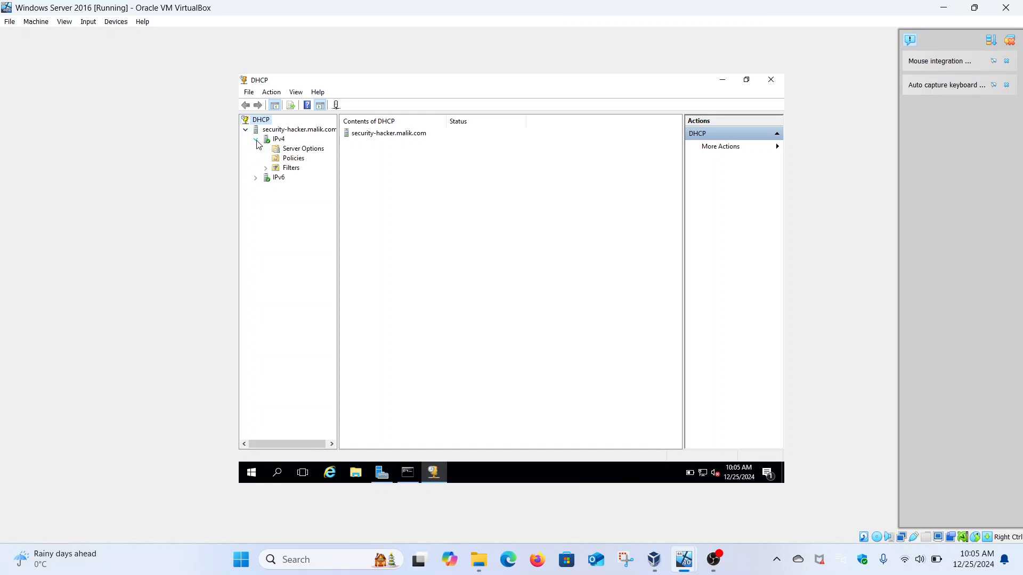
right_click(277, 141)
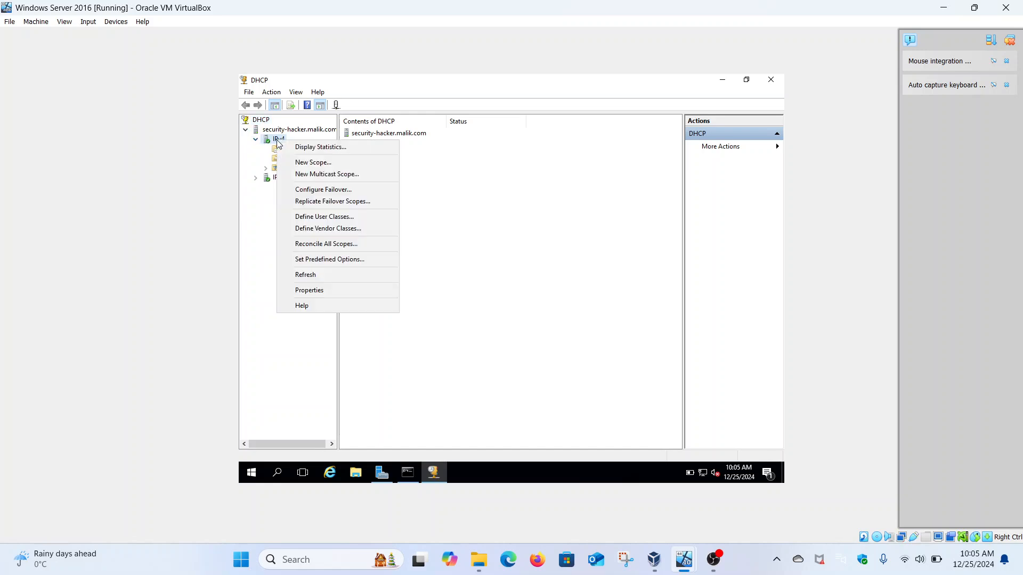
click(304, 162)
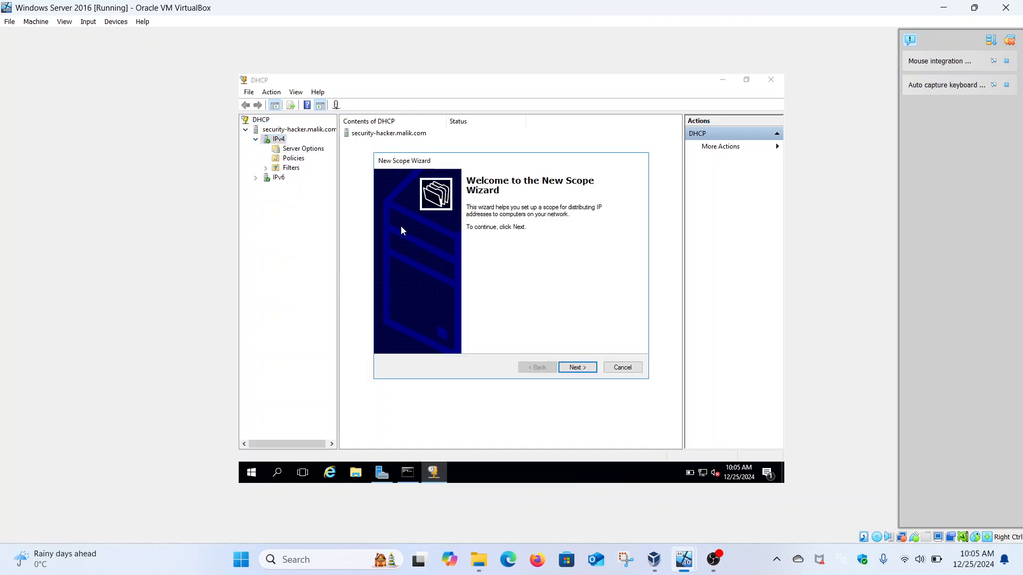
click(584, 368)
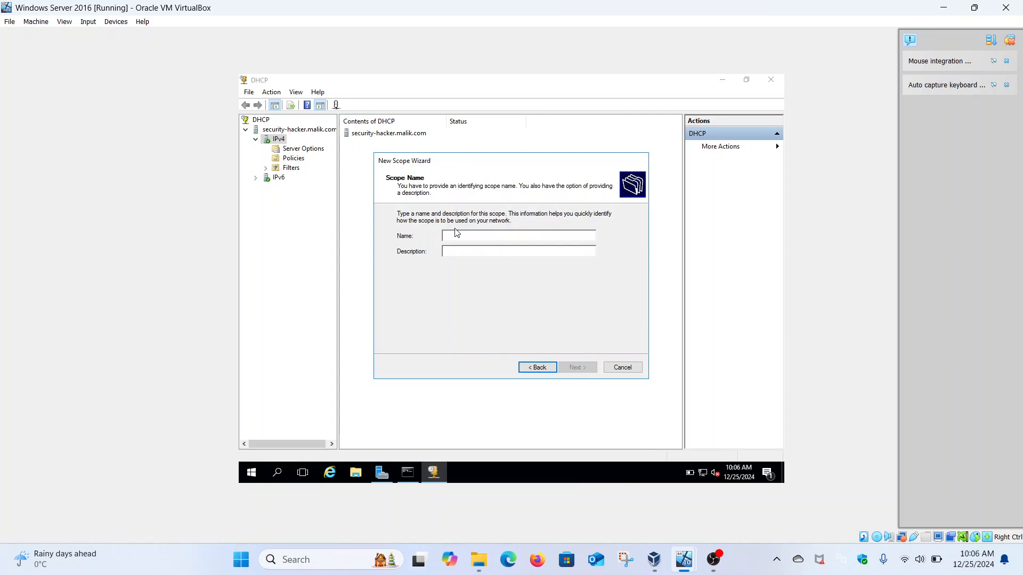
Name the scope WIFI_Scope, describe it as "range for office LAN devices", and continue to the address range.
text(WIFI)
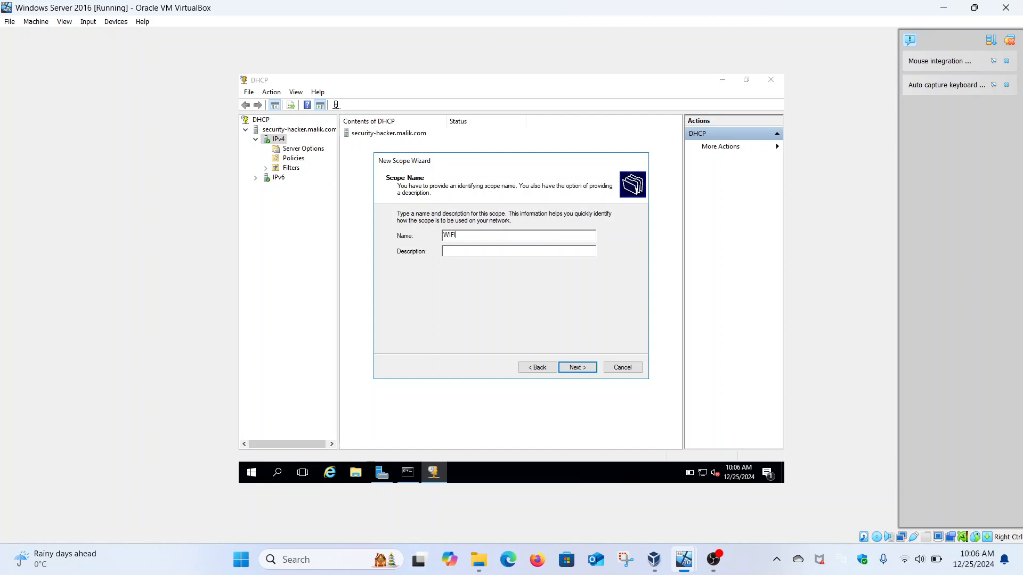
text(_SC)
text(cope)
text(range )
text(for )
text(office )
text(LAN)
text( device)
text(s)
click(588, 368)
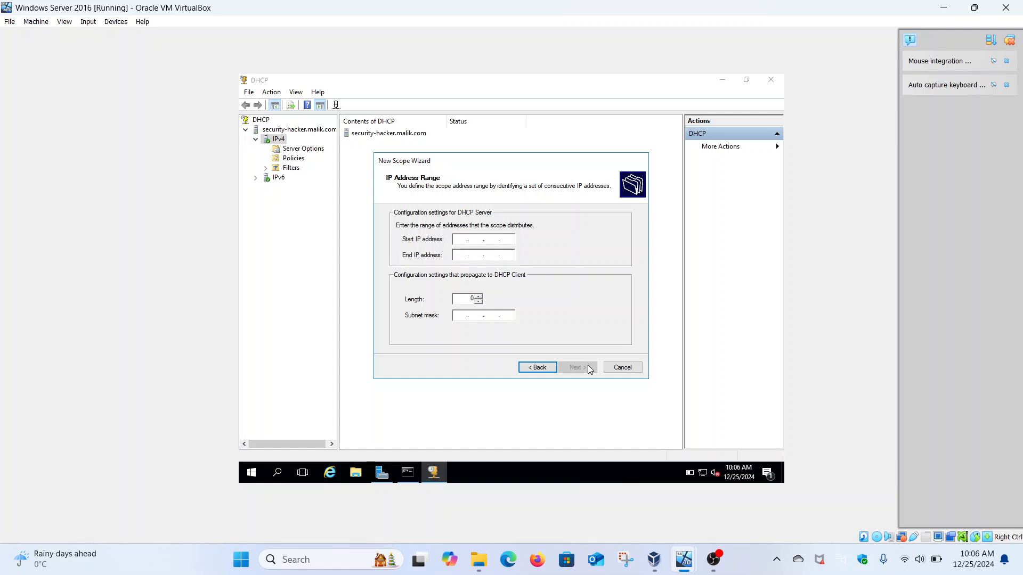
Set the scope's address range from 192.168.18.11 to 192.168.18.100 and continue to the exclusions.
text(192 . 168 . 18 . 11)
click(456, 257)
text(192 . 168 . 18 . 10)
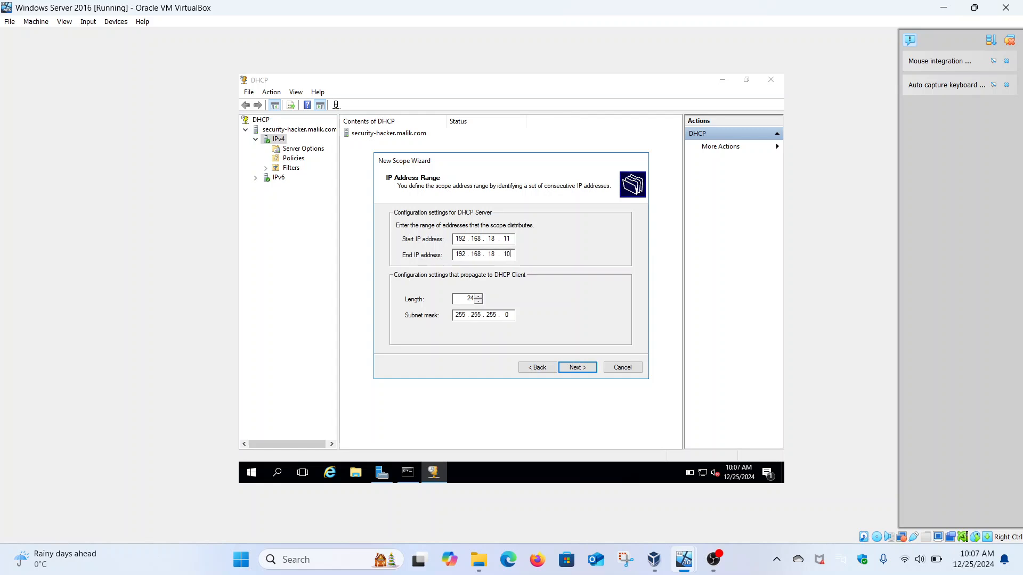
text(0)
click(572, 369)
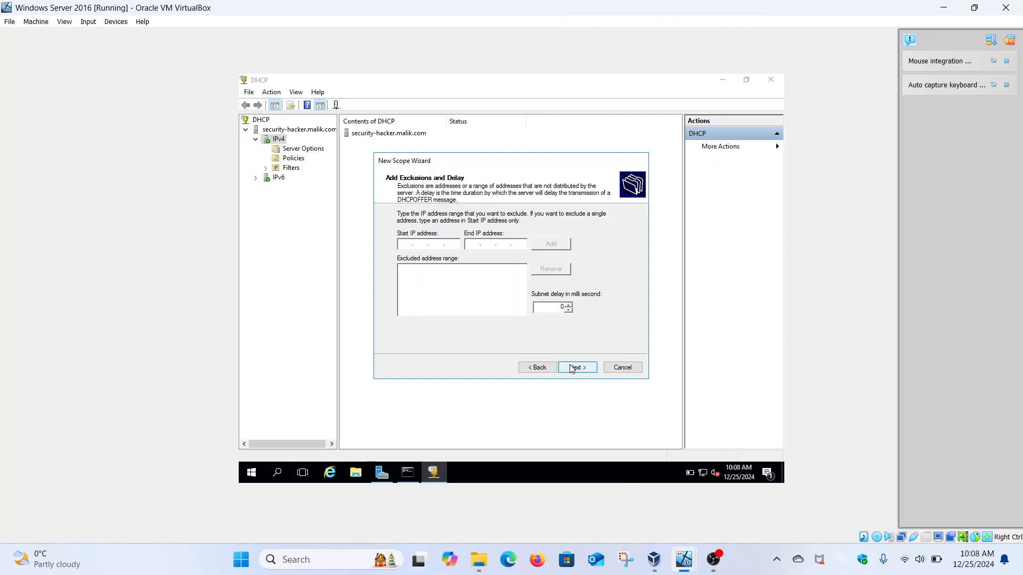
Exclude the address 192.168.18.11 from distribution, using it as both start and end, and continue to the lease duration.
text(192 . 168 . 18 . 11)
click(472, 246)
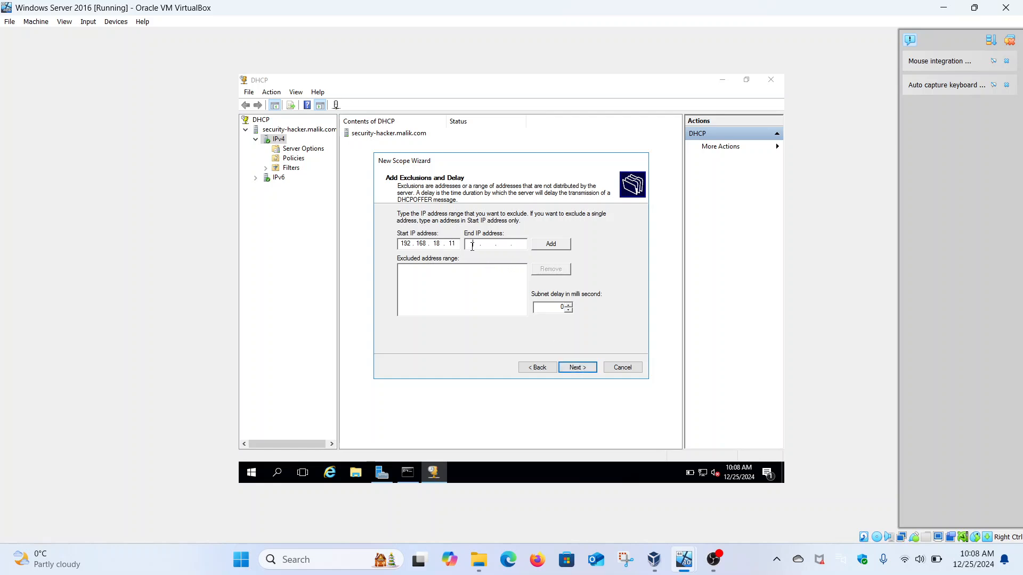
text(192 . 168 . 18 . 11)
click(541, 243)
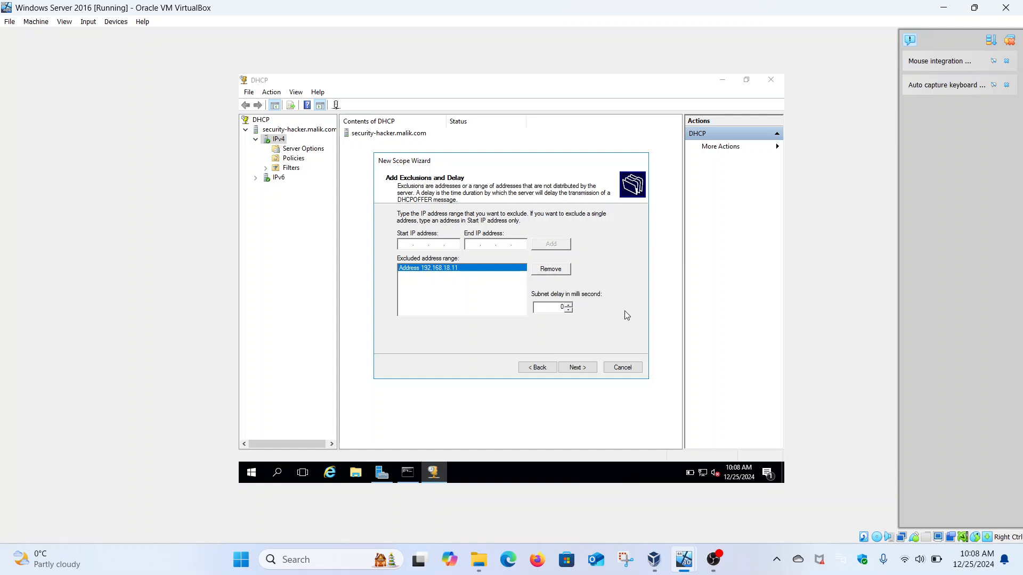
click(578, 368)
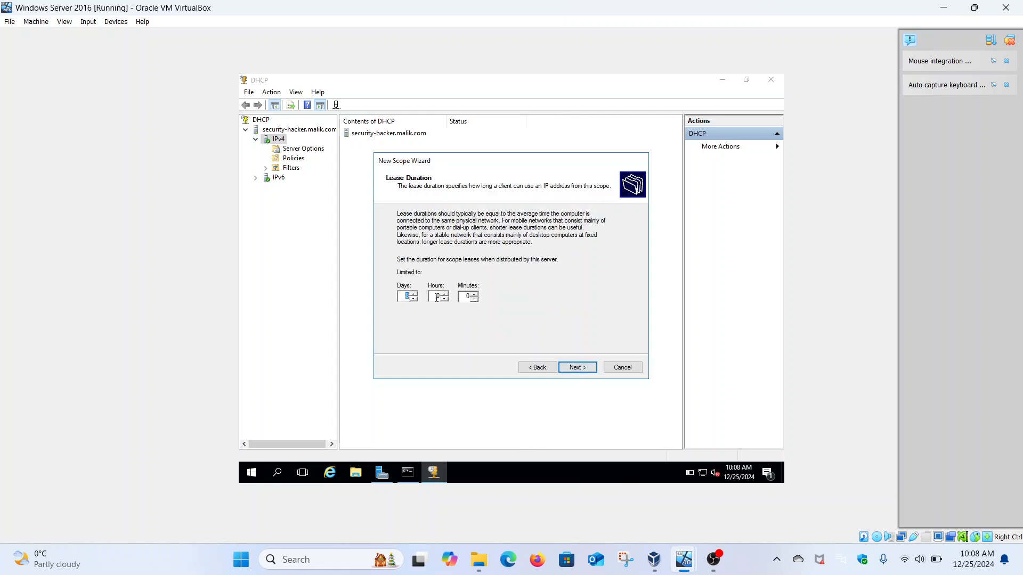
Set the scope's lease duration to 999 days and continue to the DHCP options.
key(BackSpace)
text(999)
click(585, 372)
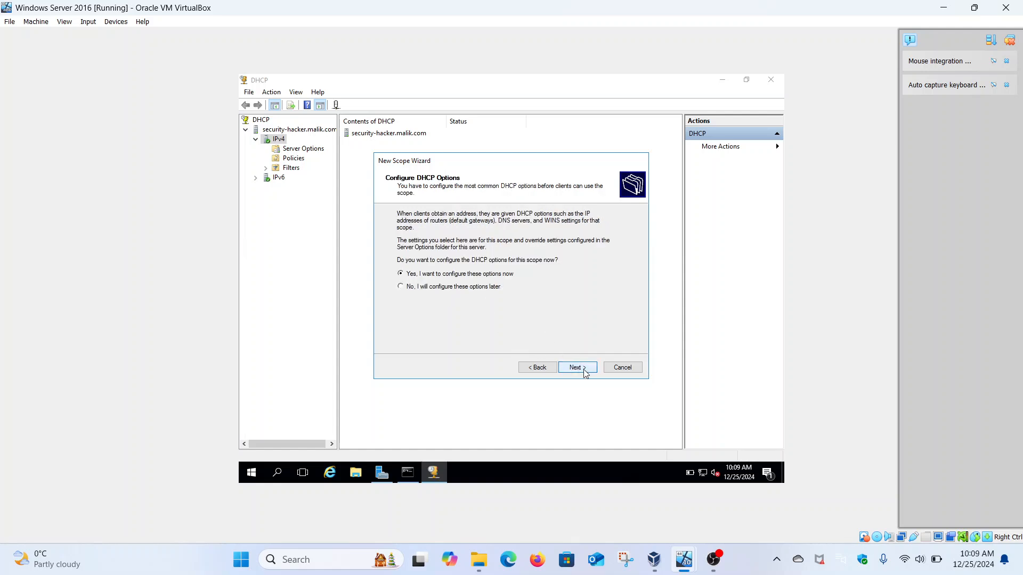
Choose to configure the DHCP options now and add 192.168.18.1 as the router (default gateway).
click(585, 372)
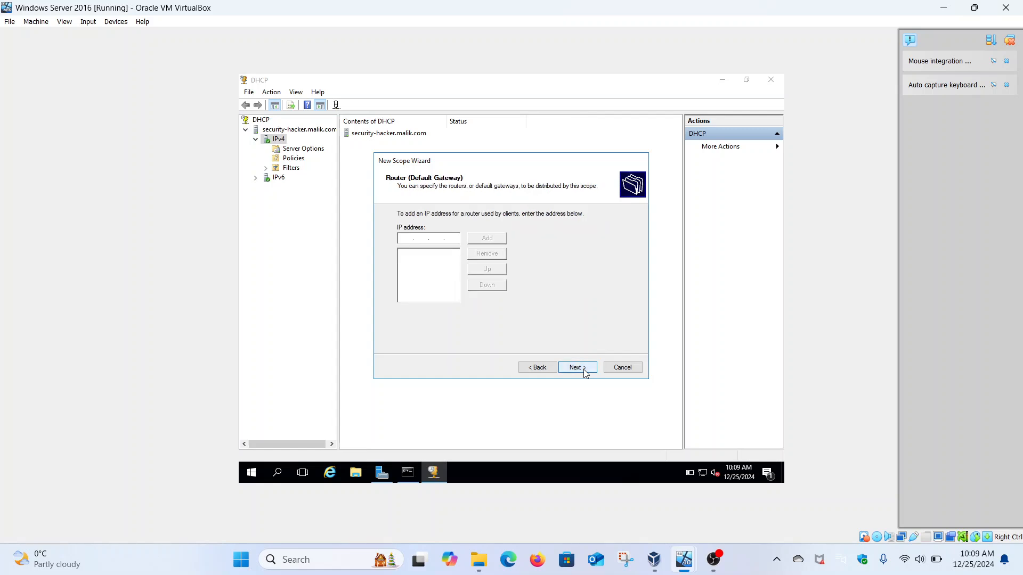
text(192 . 168 . 18 . 1)
click(503, 236)
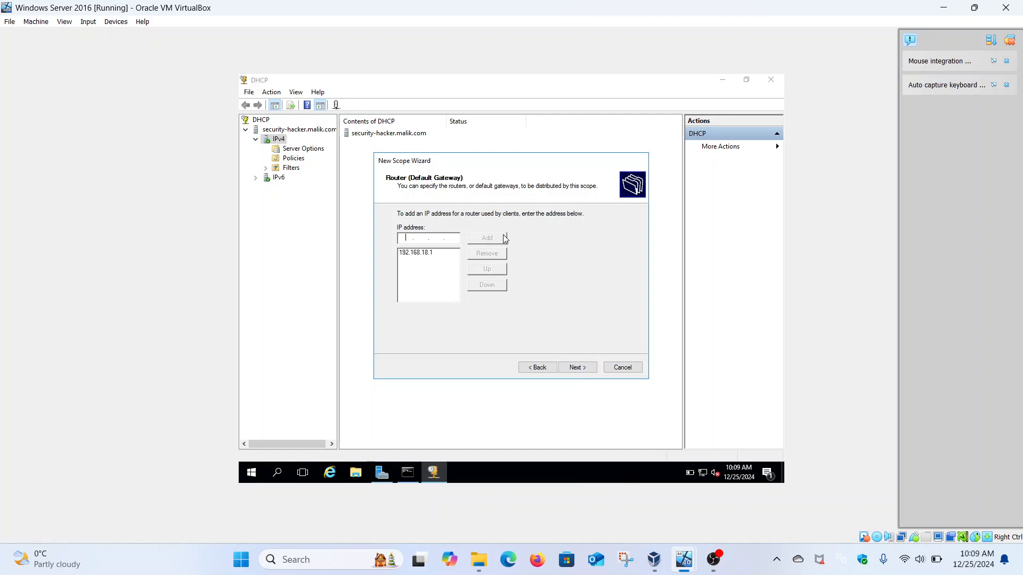
click(577, 367)
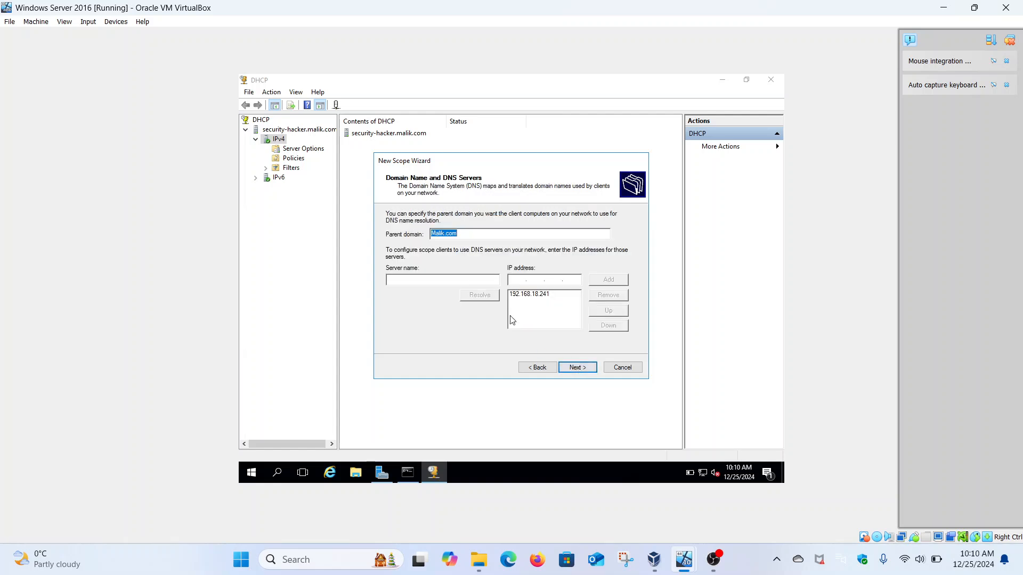
Resolve the DNS server name security-hacker, check its address against the server's ipconfig output in Command Prompt, and accept the DNS settings.
click(469, 282)
text(security-hacker)
click(482, 297)
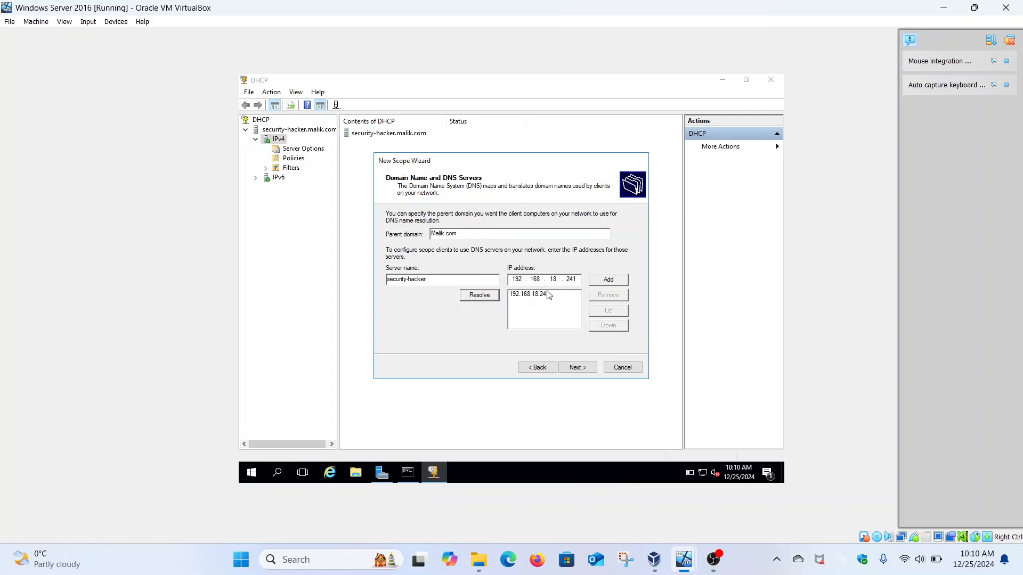
click(407, 478)
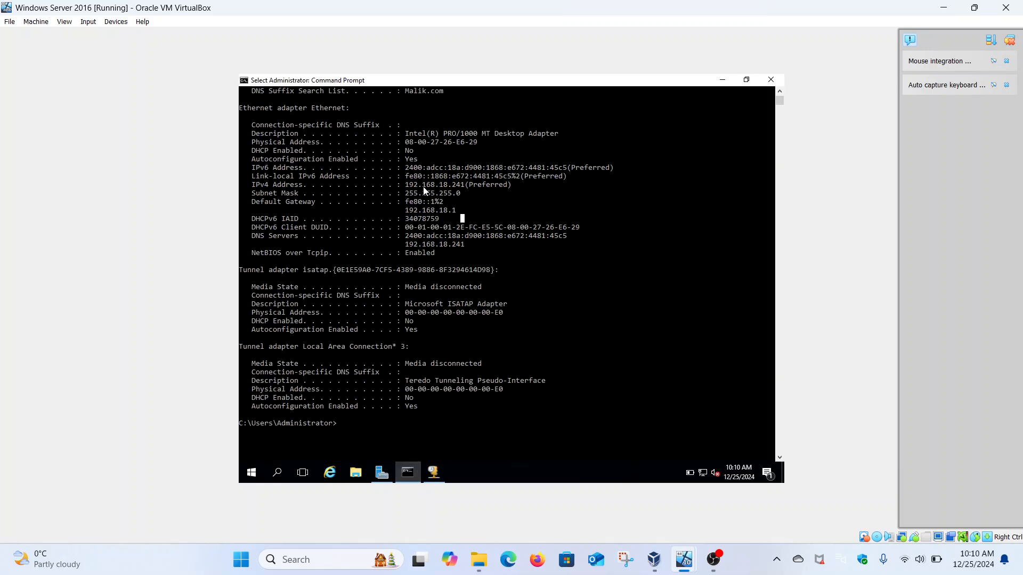
drag(406, 190, 465, 191)
click(432, 472)
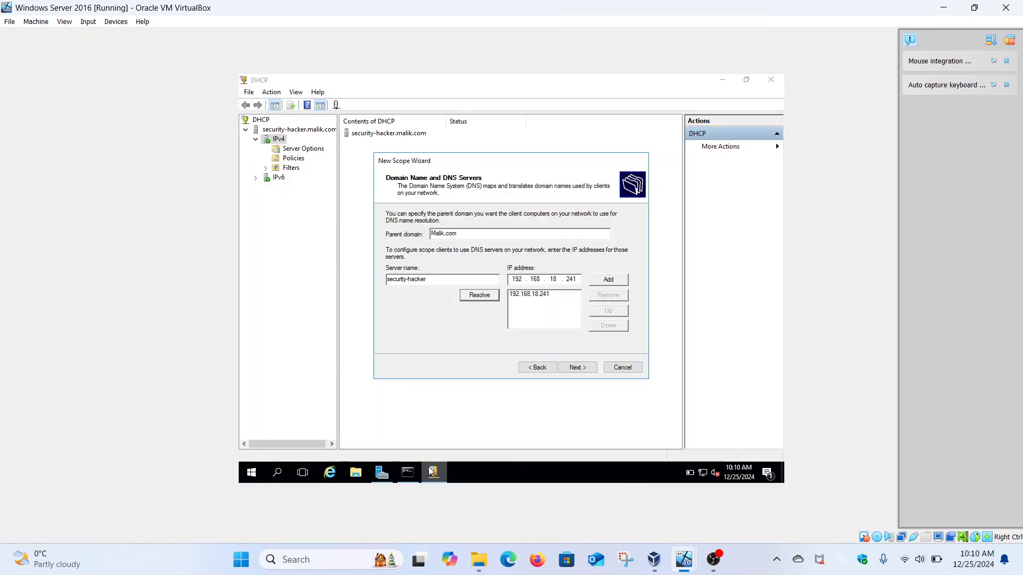
click(575, 368)
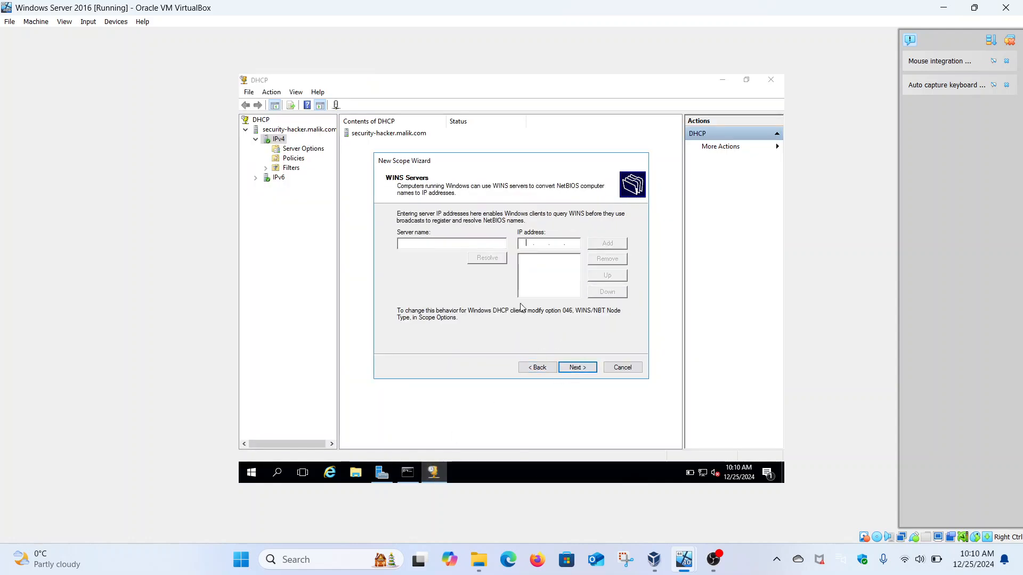
Resolve security-hacker as the WINS server, add its address 192.168.18.241, and continue to scope activation.
click(488, 241)
text(sec)
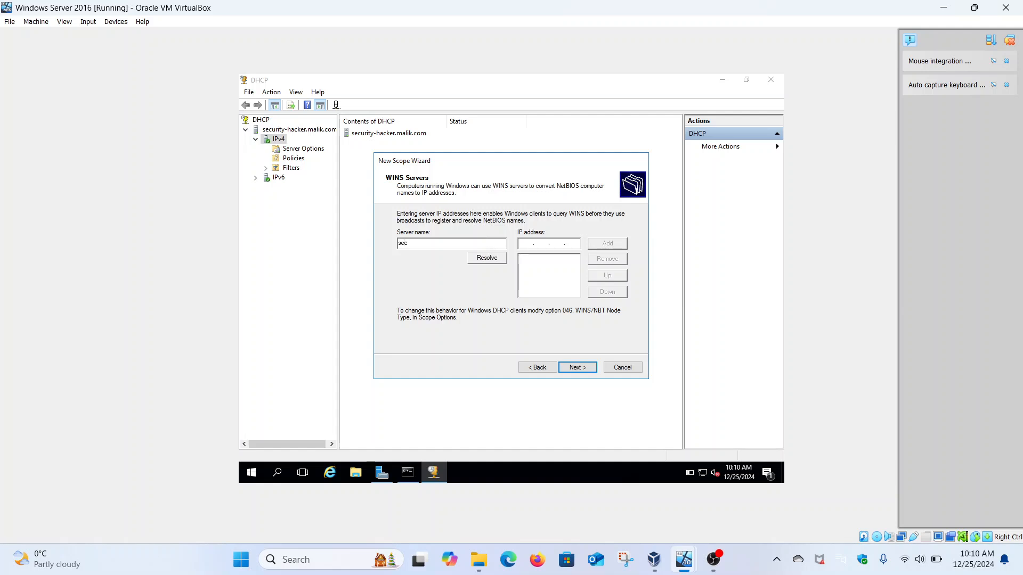
text(urity-hacker)
click(491, 259)
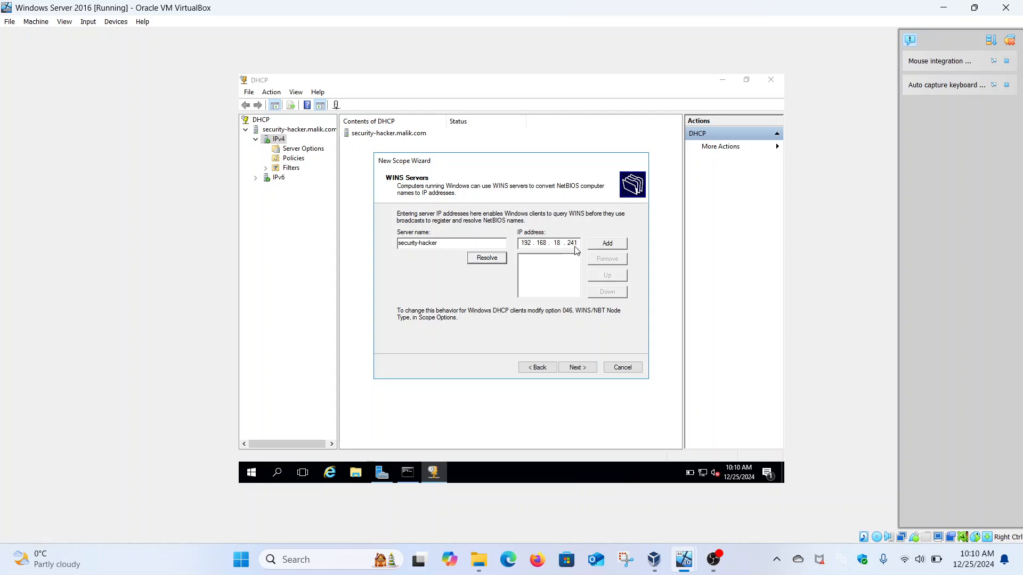
click(606, 245)
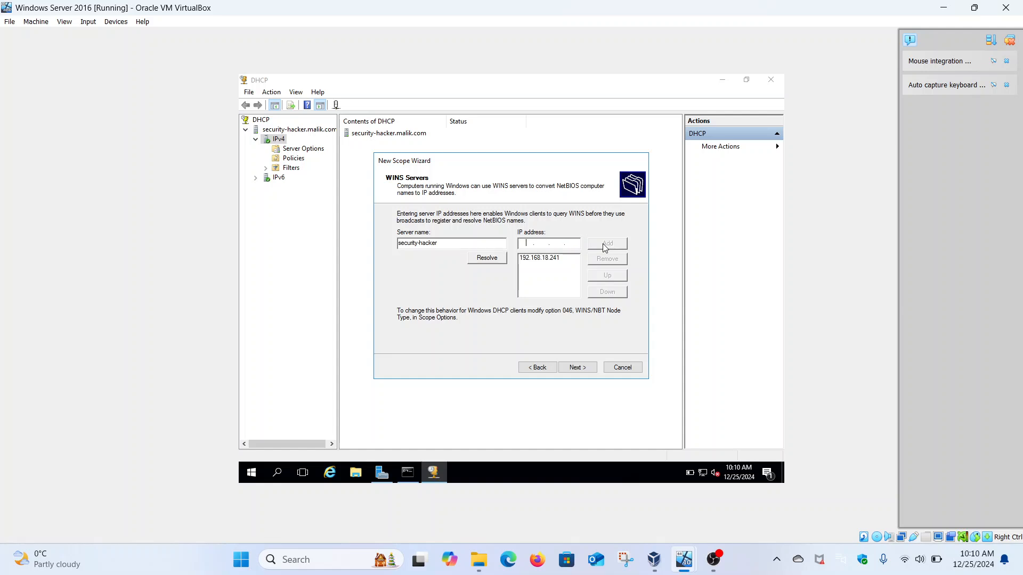
click(576, 369)
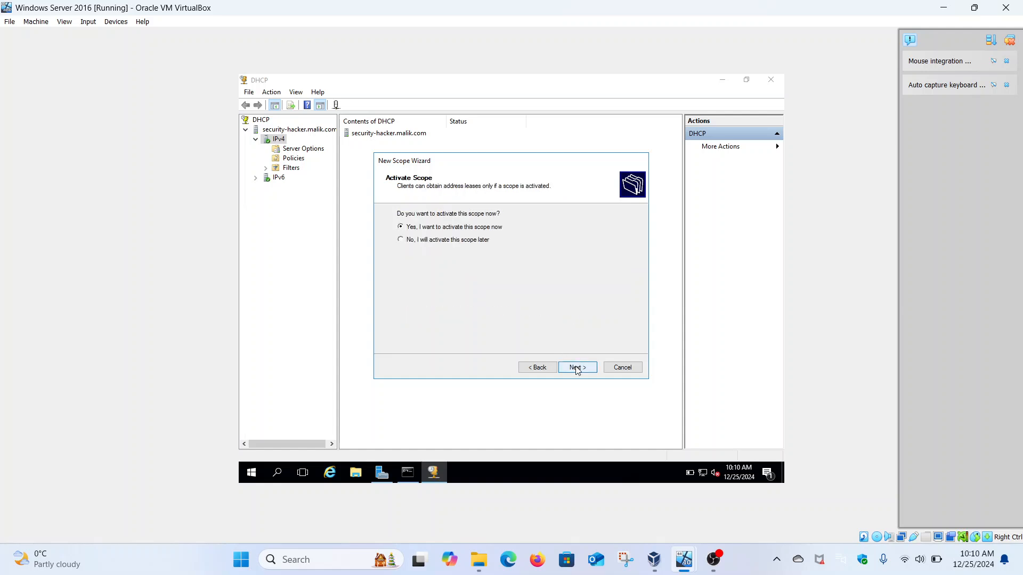
Activate the new scope immediately, finish the wizard, and refresh the IPv4 node.
click(577, 368)
click(577, 368)
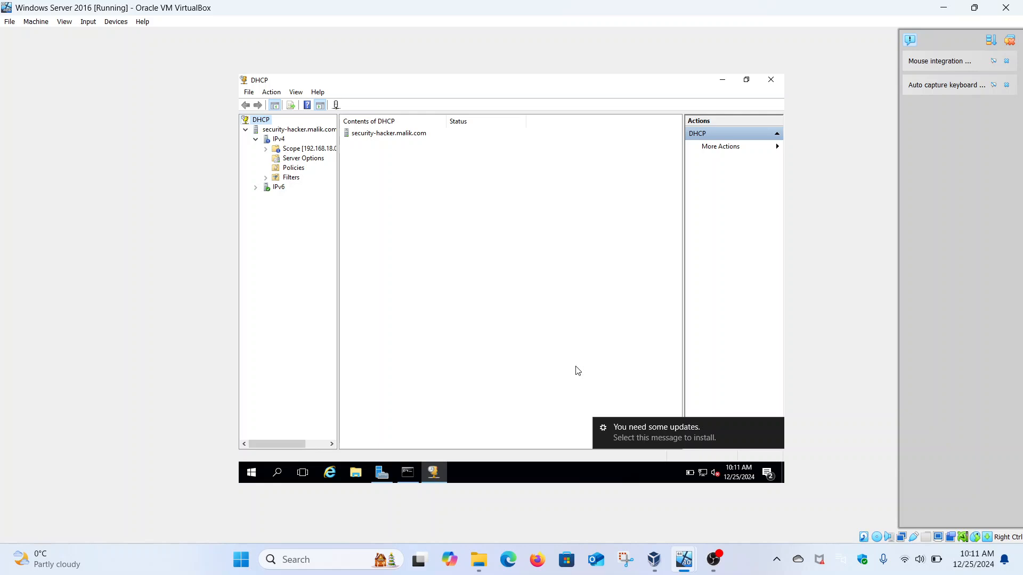
right_click(278, 139)
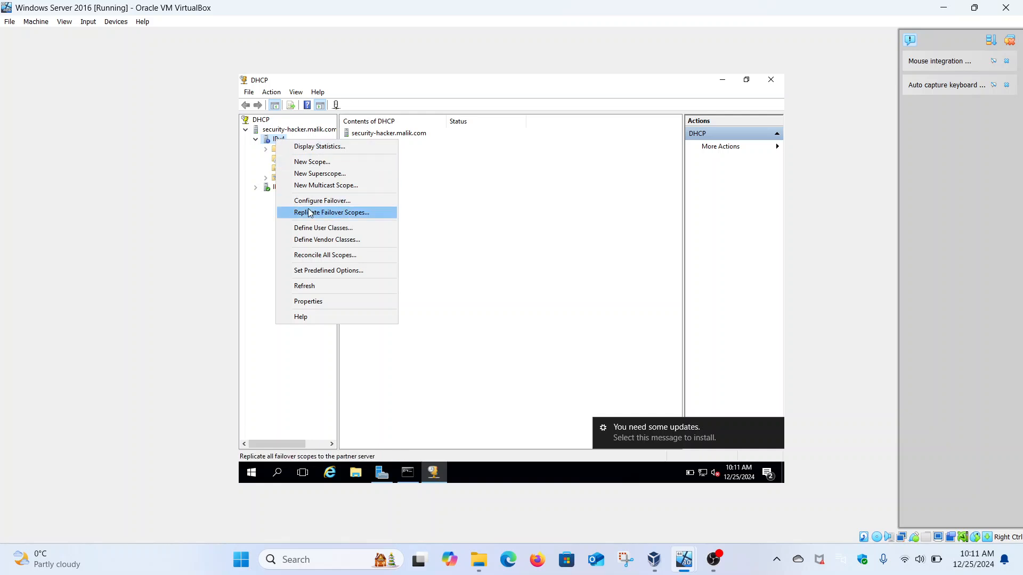
click(341, 287)
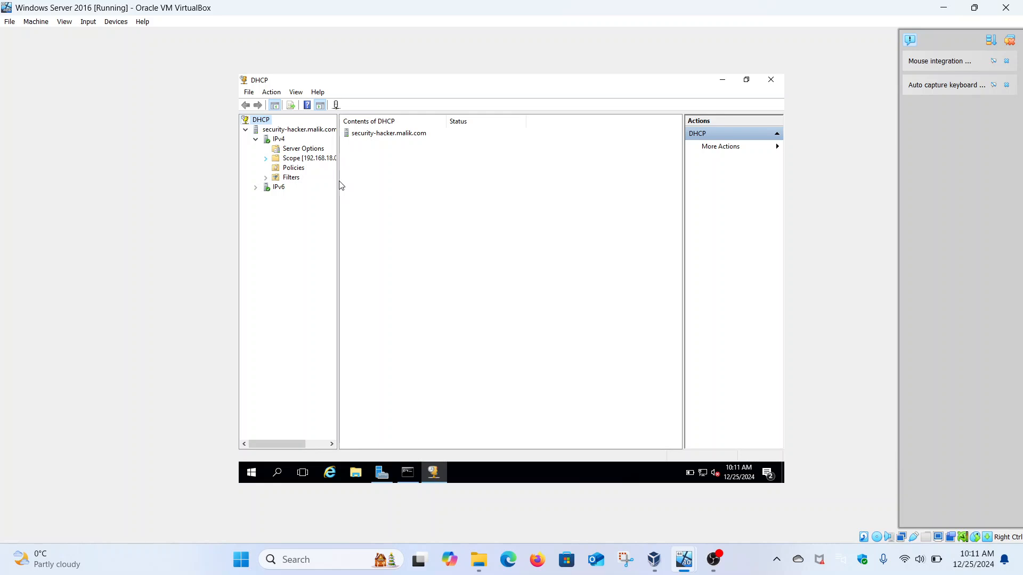
Widen the console tree, expand WIFI_Scope, and review its Address Pool, Address Leases, Reservations and Scope Options.
drag(338, 183, 382, 182)
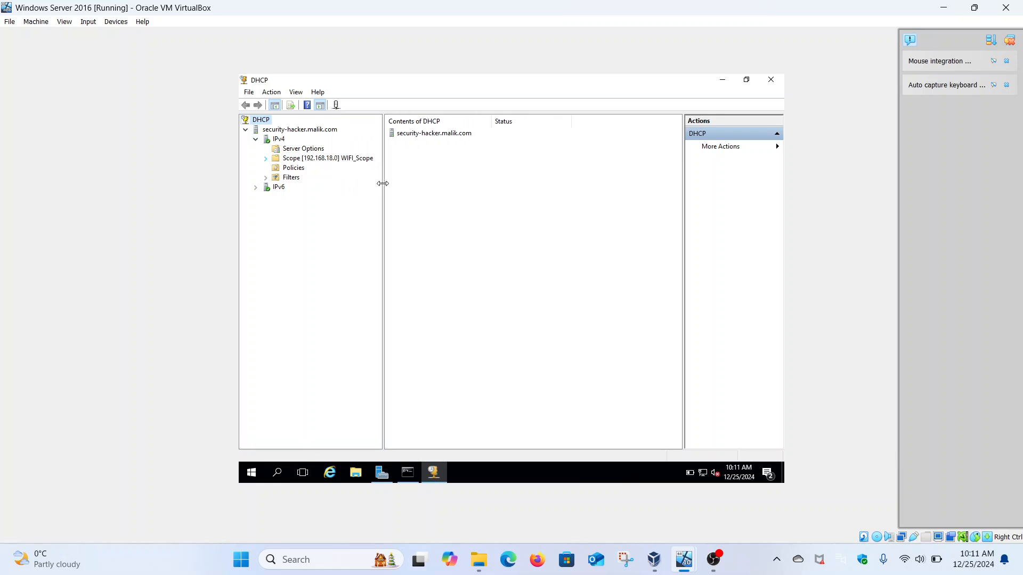
click(266, 159)
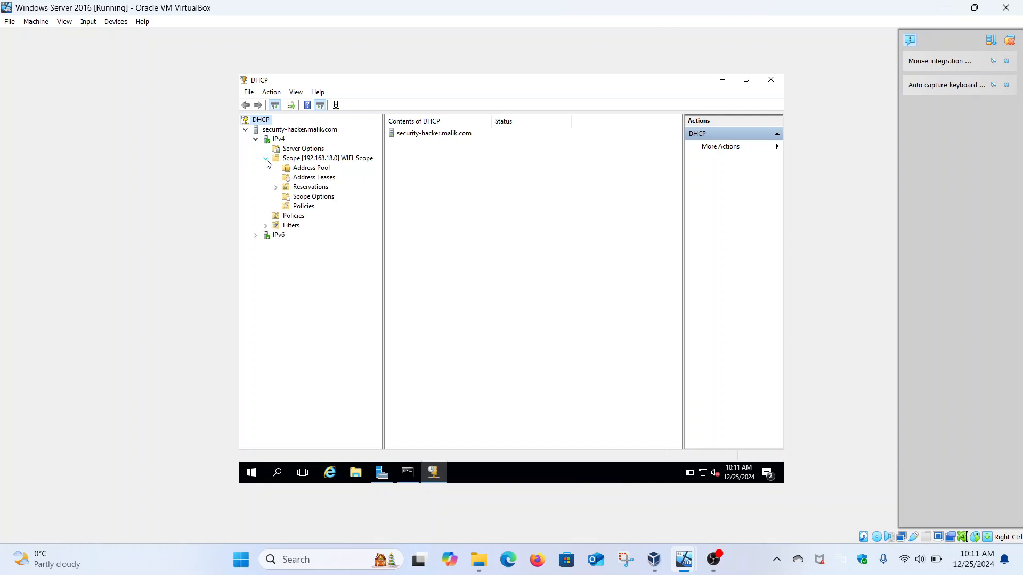
click(308, 171)
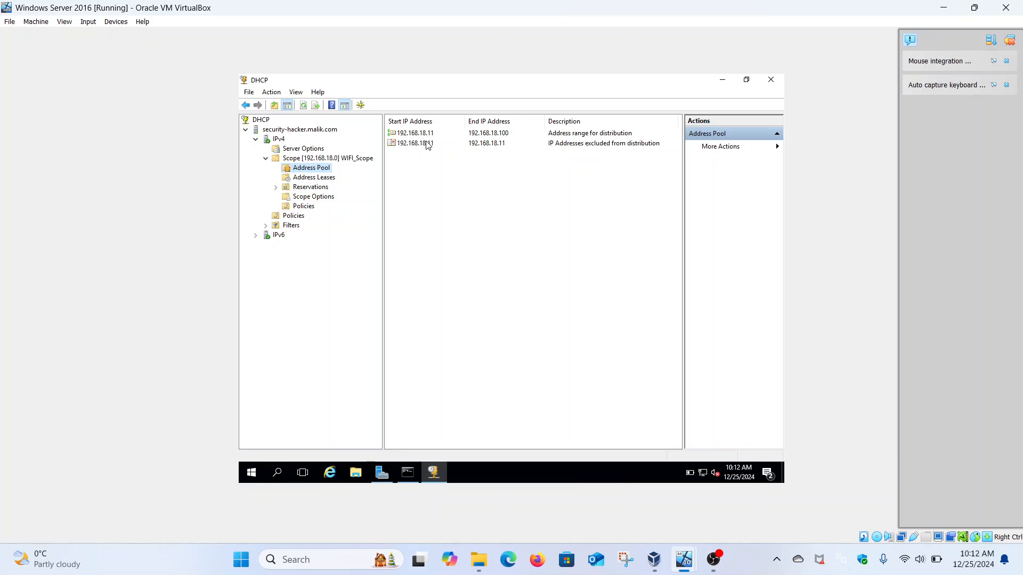
click(316, 178)
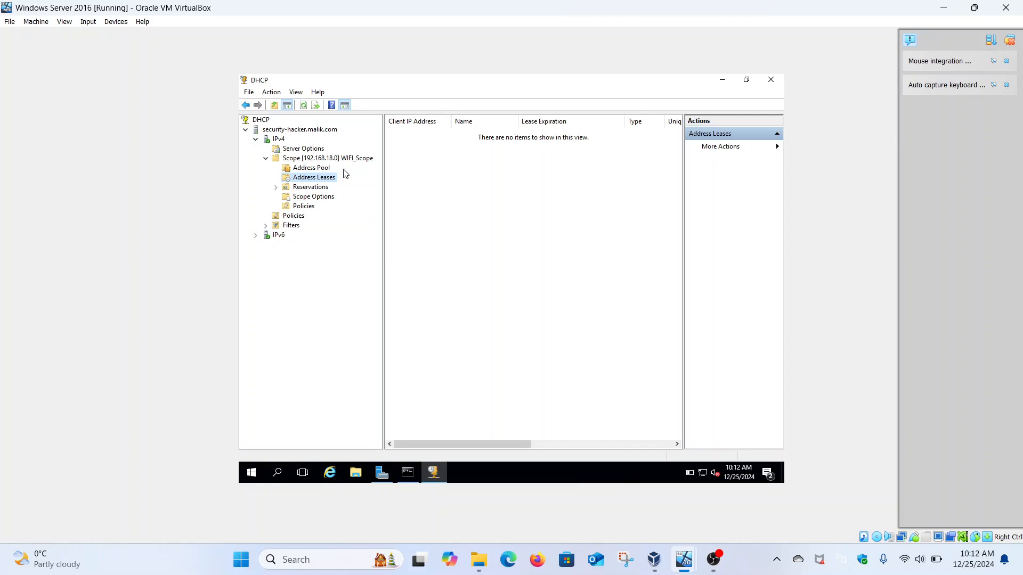
click(320, 188)
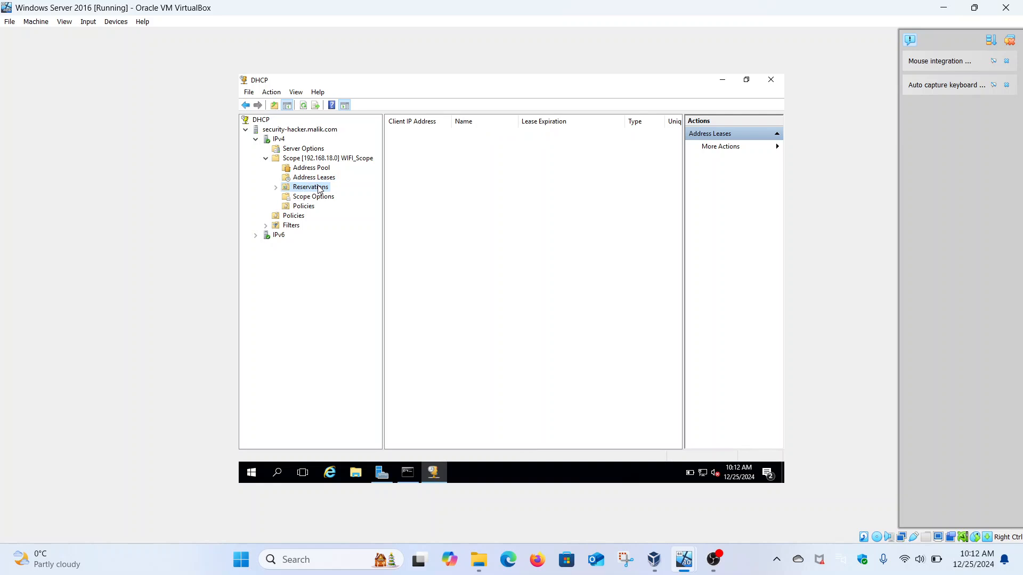
click(316, 199)
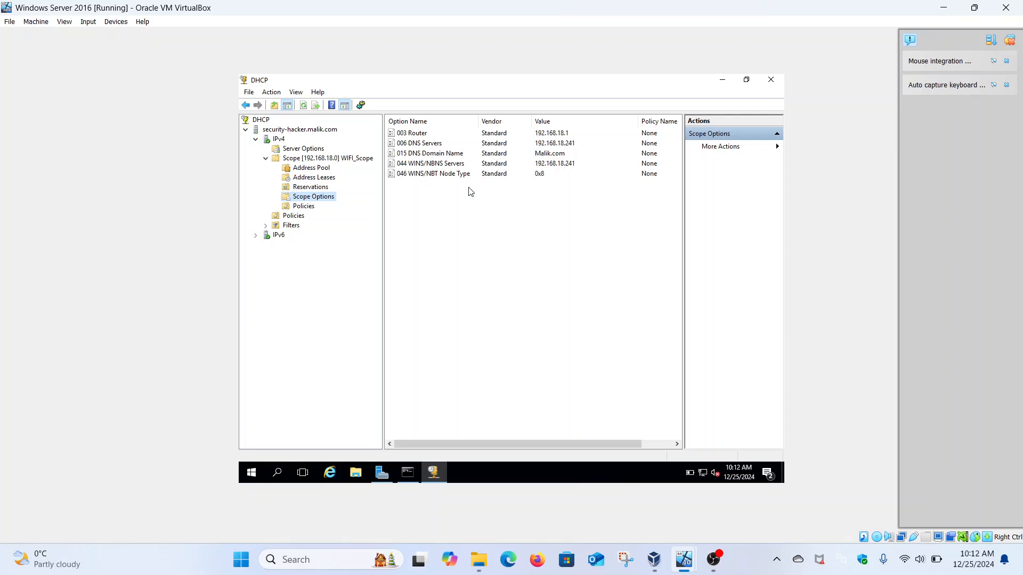
Check the policies of WIFI_Scope and switch to the Windows 1101 virtual machine.
click(312, 209)
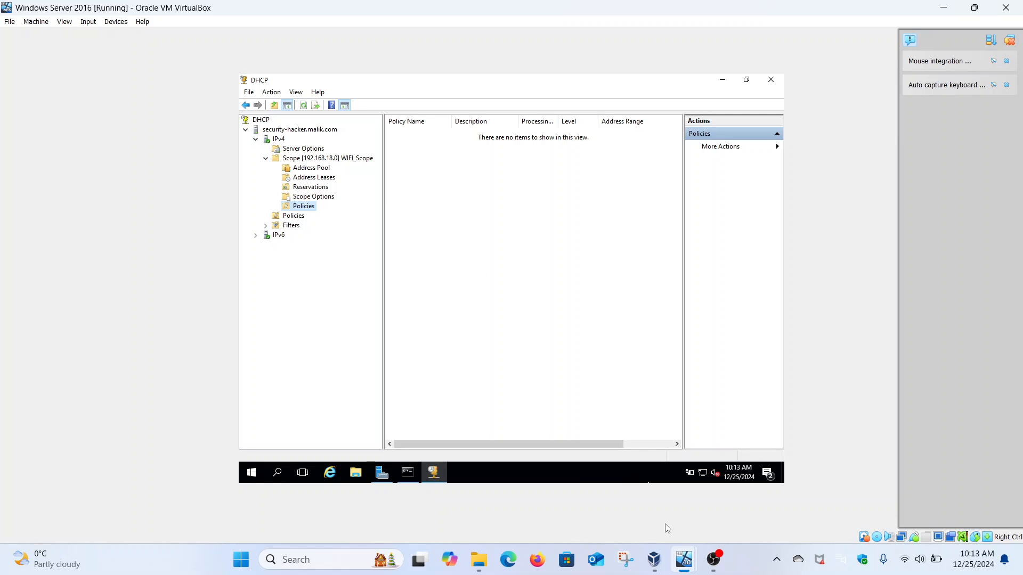
mouse_move(684, 559)
mouse_move(670, 535)
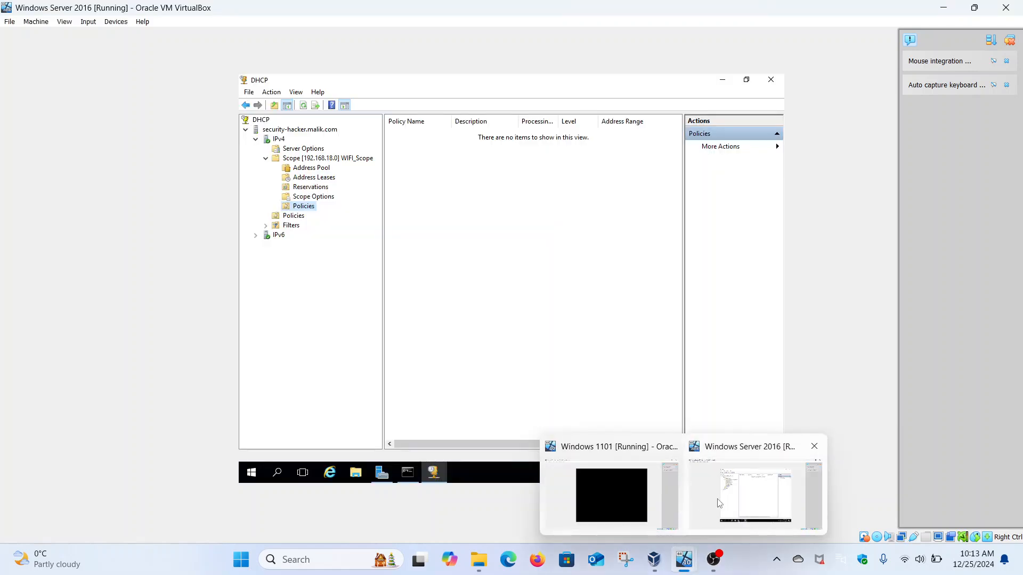
click(631, 481)
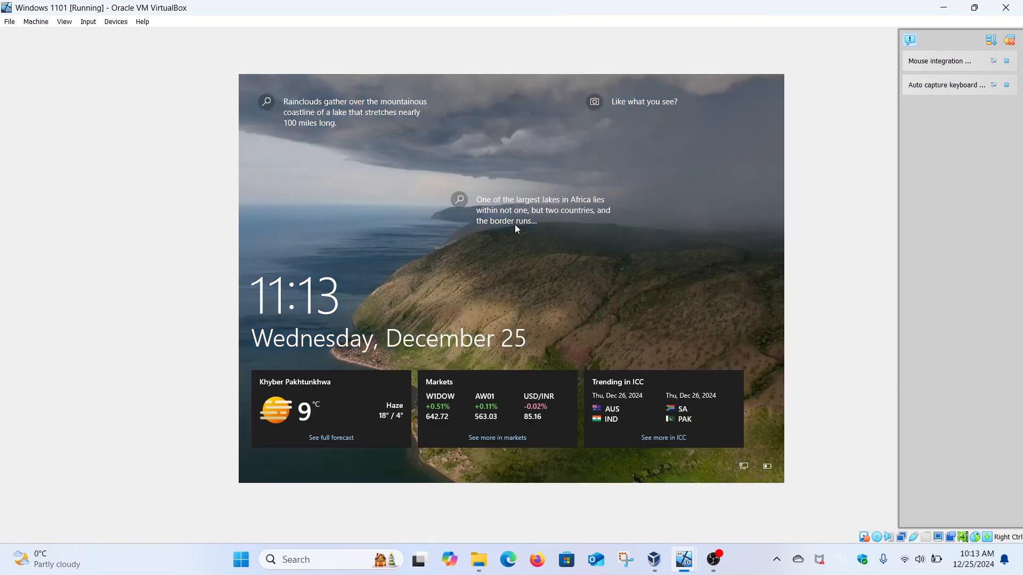
Sign in to the IT Guy account with its account password and close the news feed and the MSN browser window.
click(465, 264)
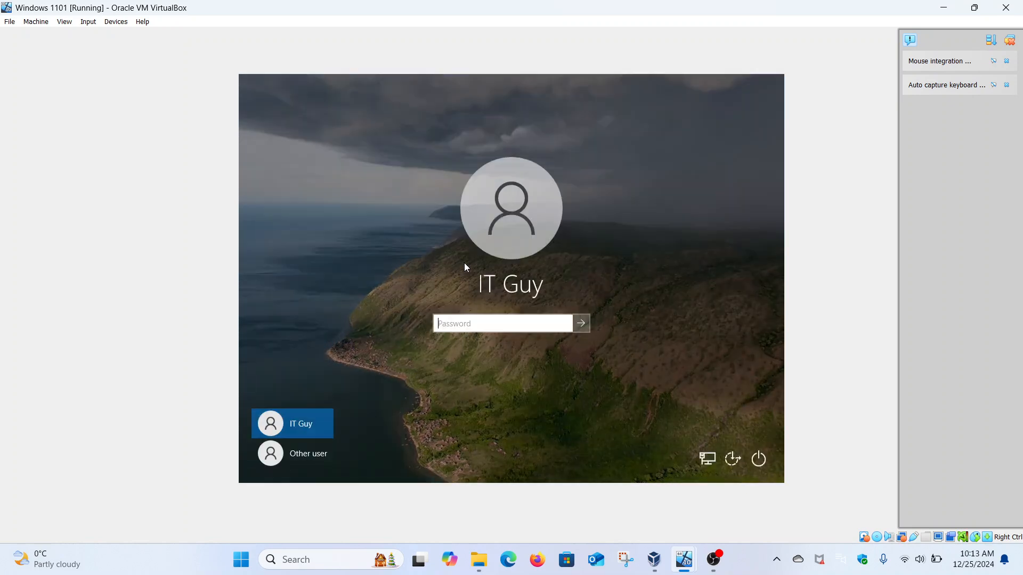
key(Caps_Lock)
text(•••)
text(••••••)
key(Return)
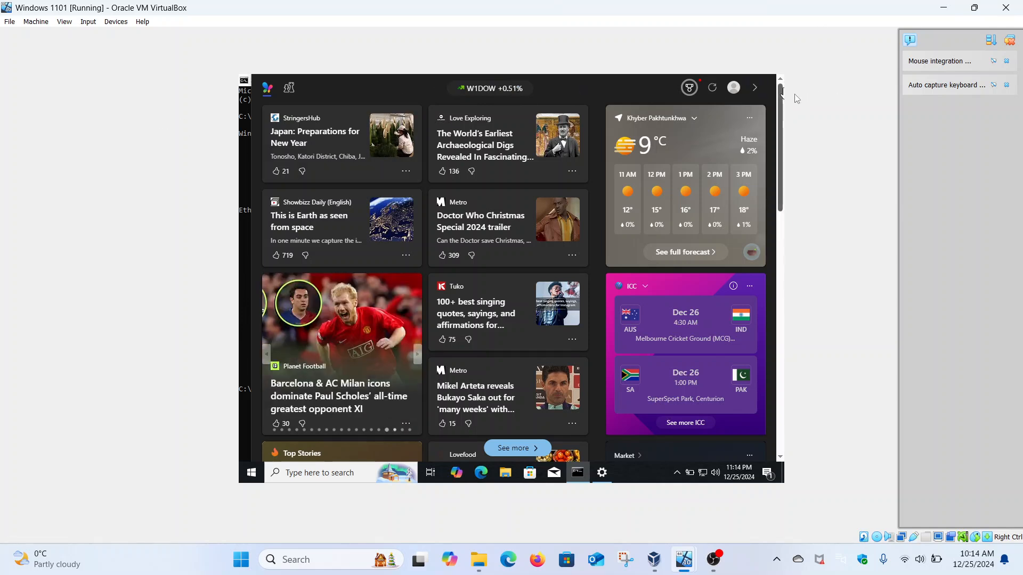
click(757, 91)
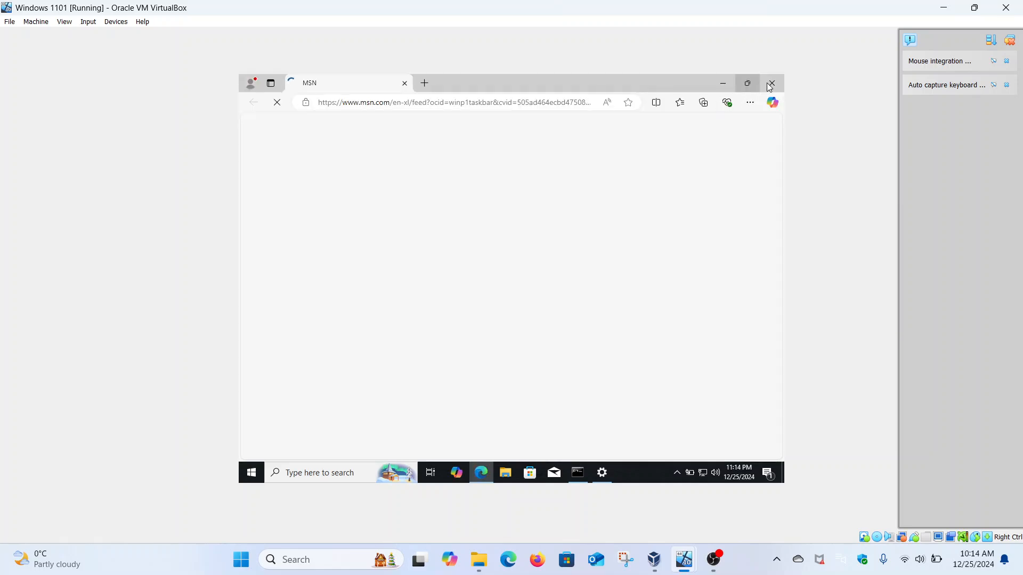
click(763, 83)
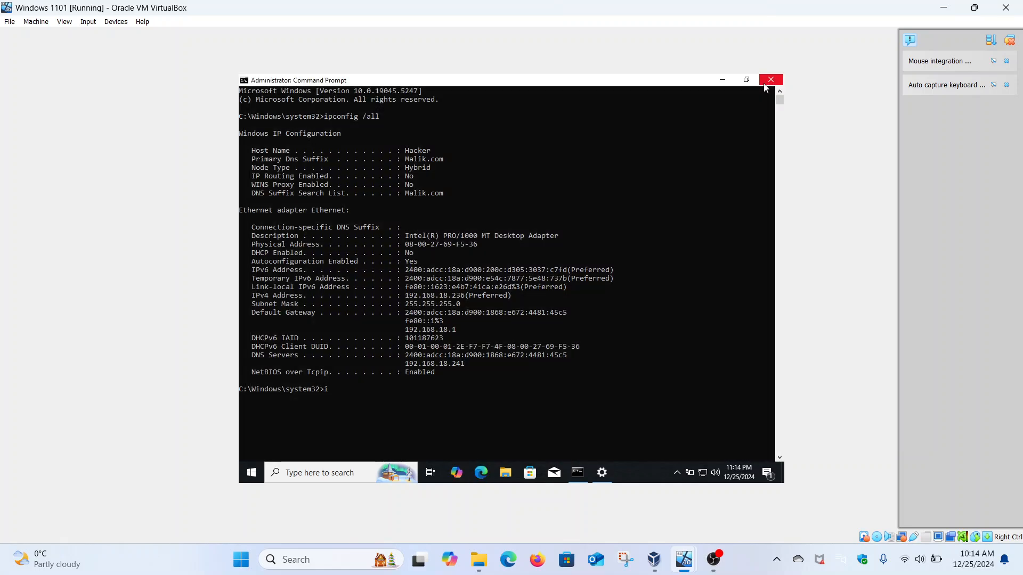
Examine the client's ipconfig /all output, highlighting the DHCP Enabled entry and the IPv4 address.
text(i)
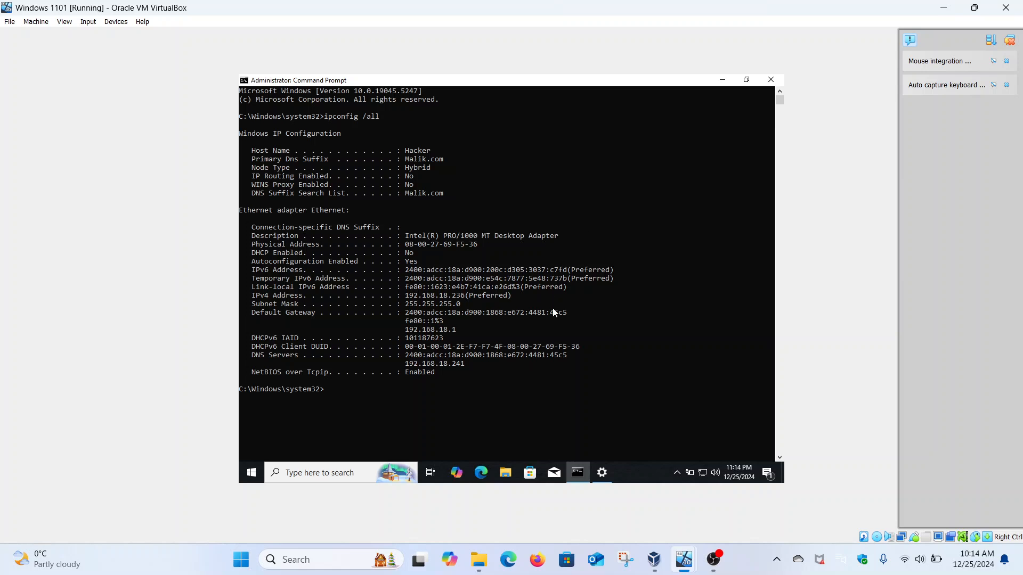
scroll(552, 318, down, 1)
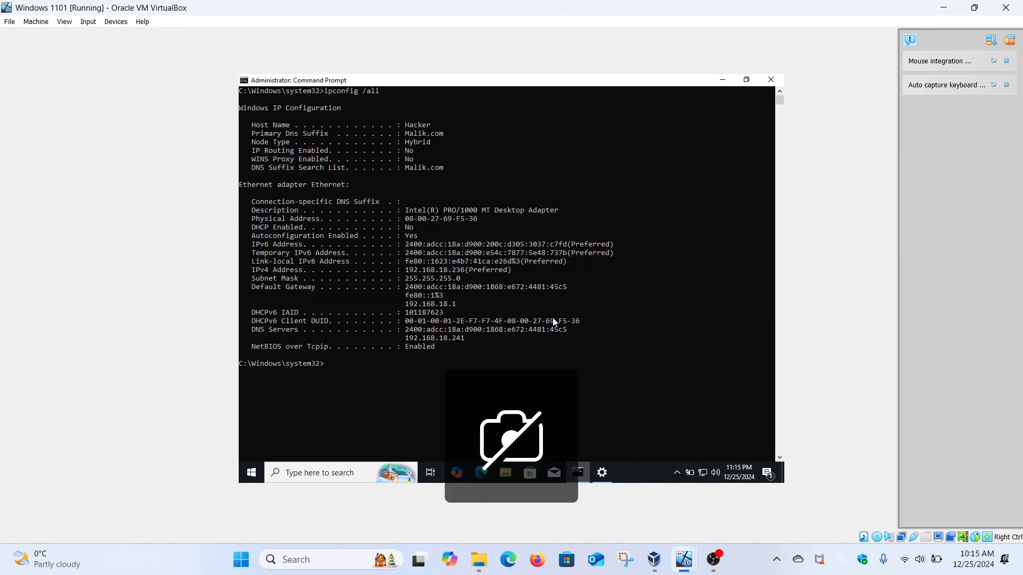
scroll(505, 262, up, 1)
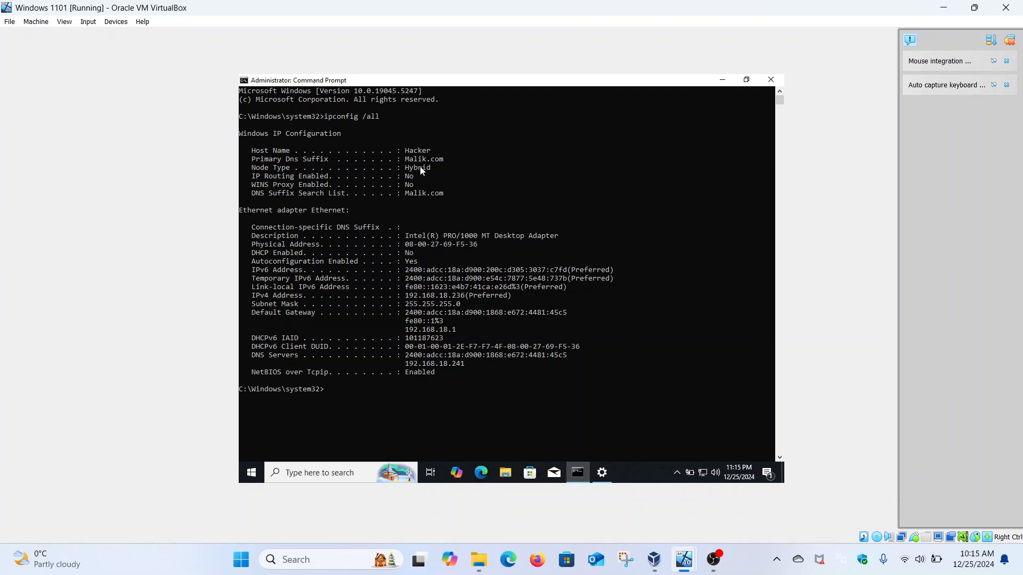
mouse_move(406, 253)
mouse_down()
mouse_move(383, 248)
mouse_move(393, 254)
mouse_up()
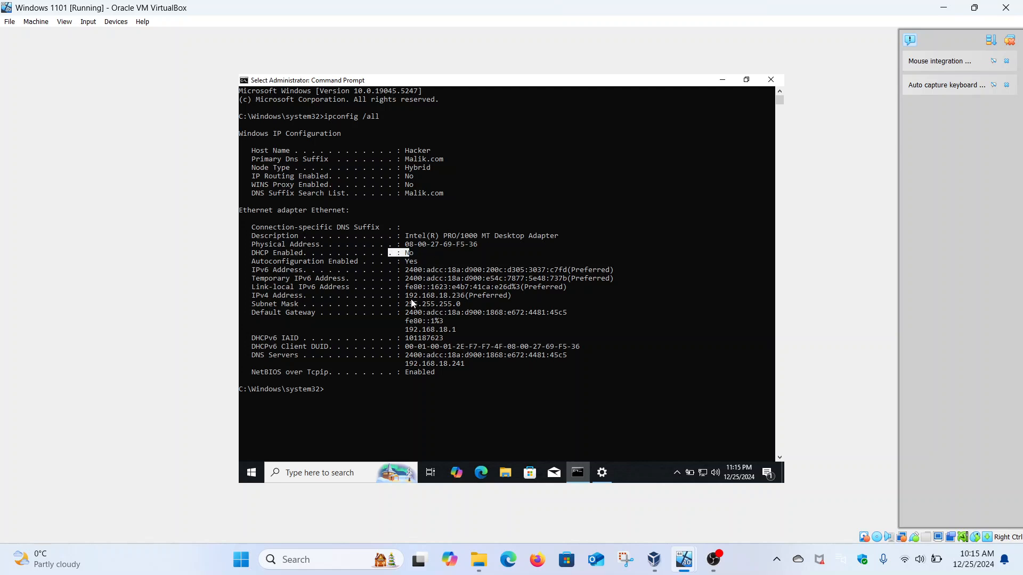
drag(407, 295, 509, 298)
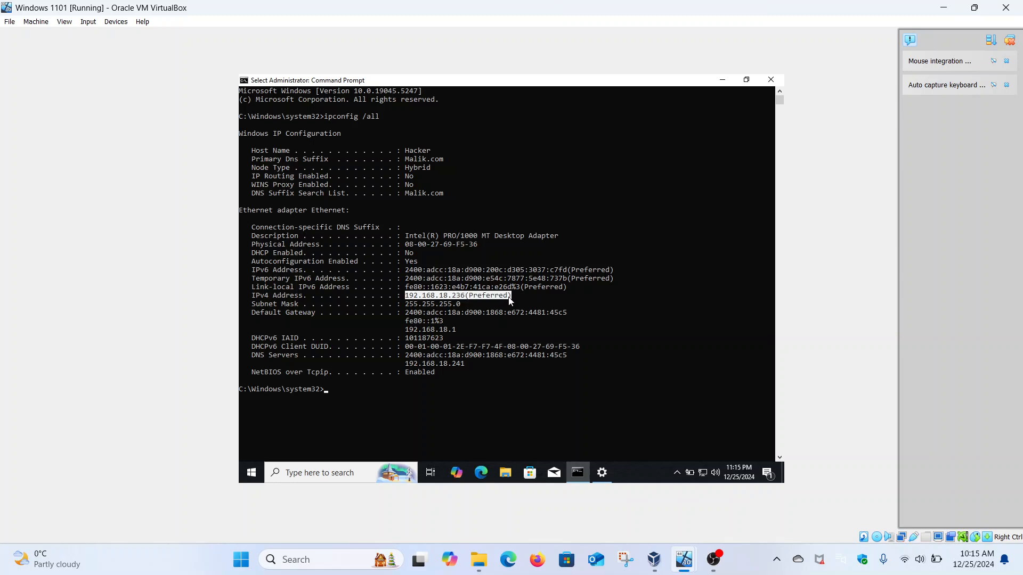
scroll(510, 301, down, 6)
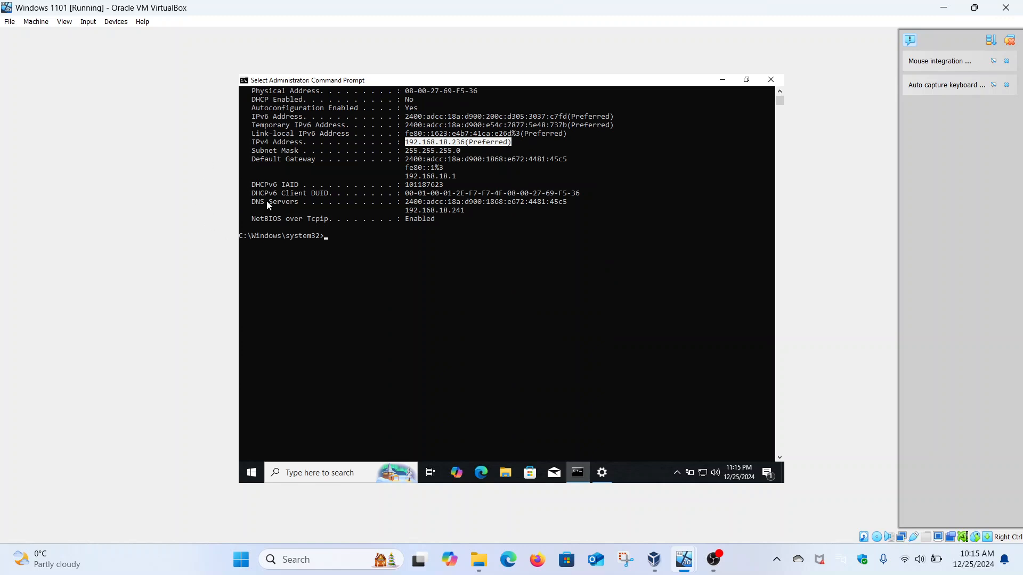
Ping the server's IPv4 address 192.168.18.241 from the client's Command Prompt.
click(335, 235)
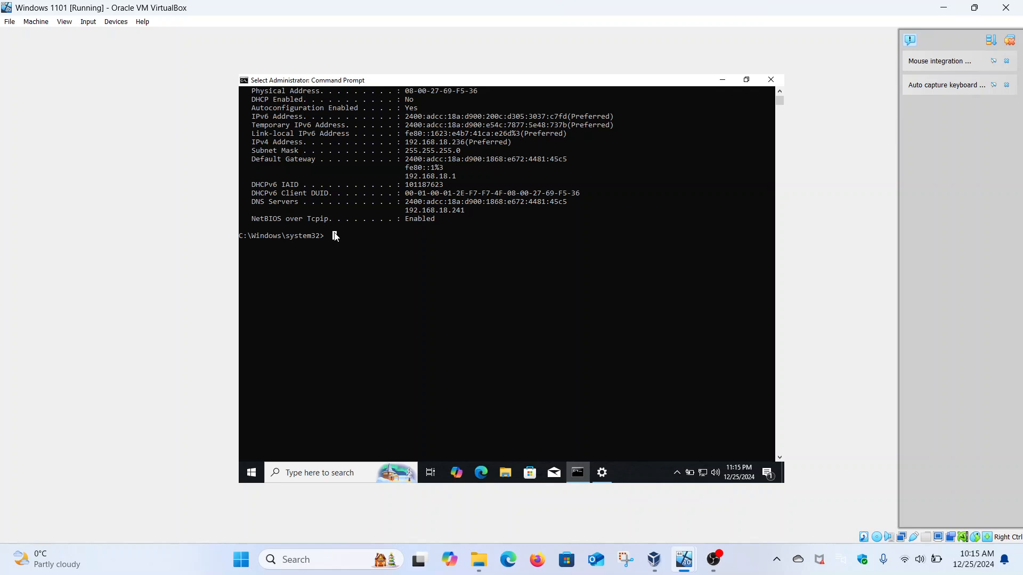
text(ping 192.168.18)
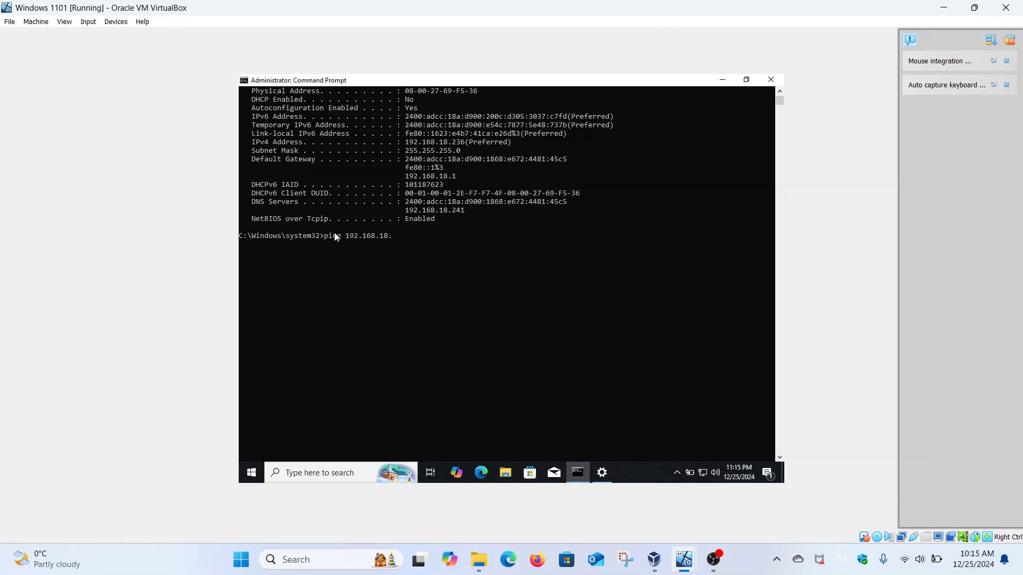
text(.241)
key(Return)
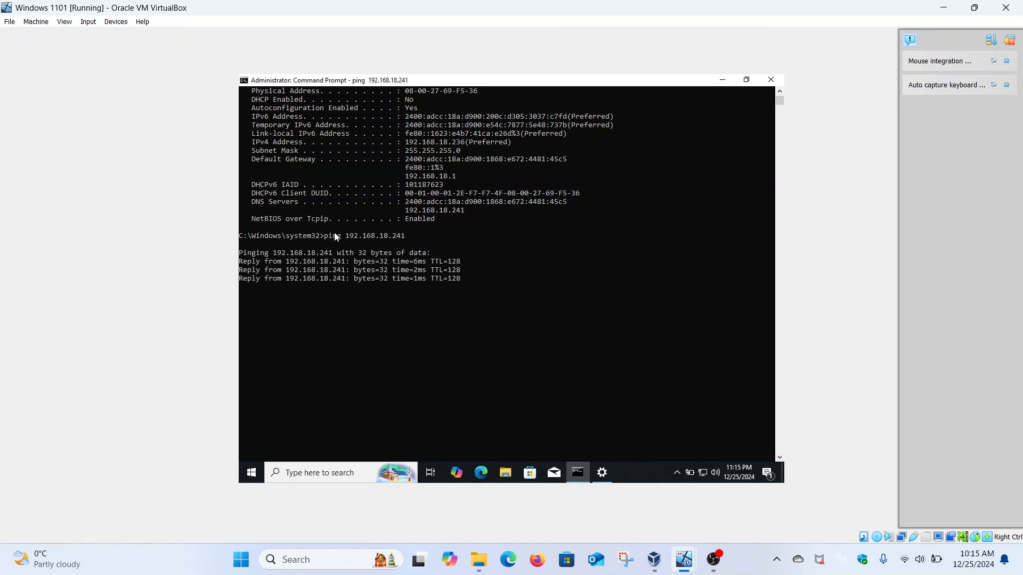
Test name resolution from the client by pinging the domain malik.com and the server name security-hacker.
text(ping )
text(malik.co)
text(m)
key(Return)
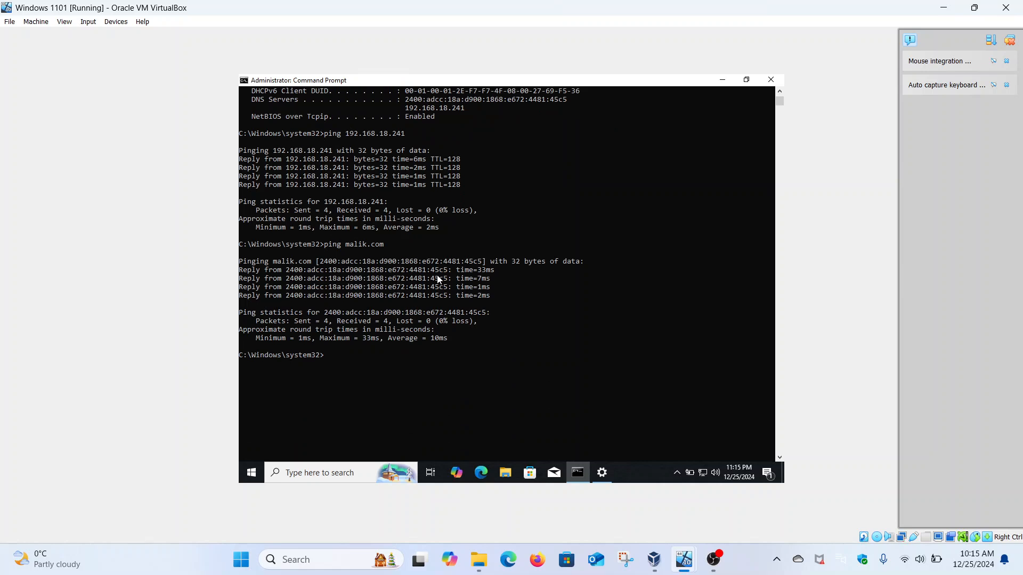
text(ping security-hacker)
key(Return)
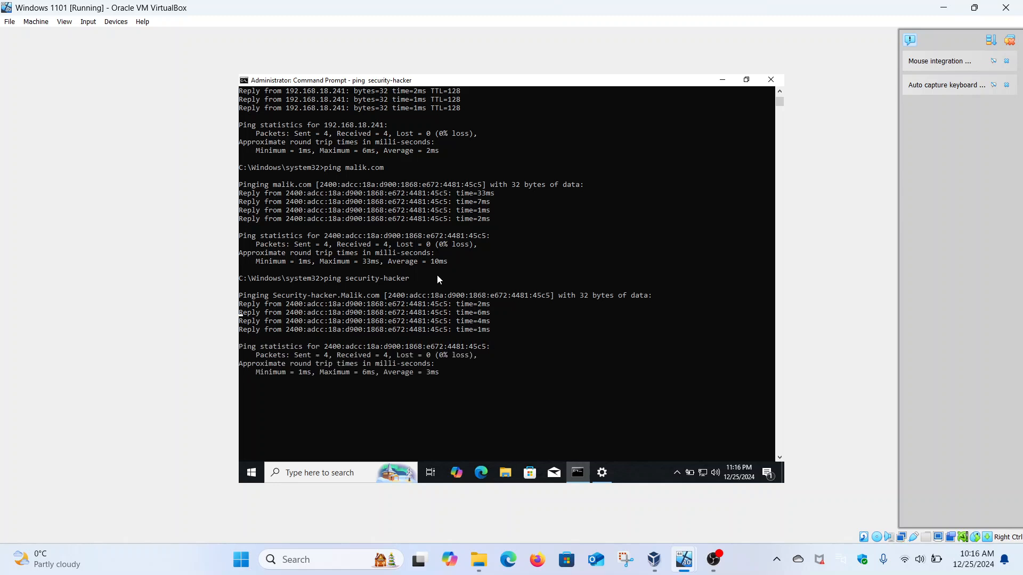
text(pi)
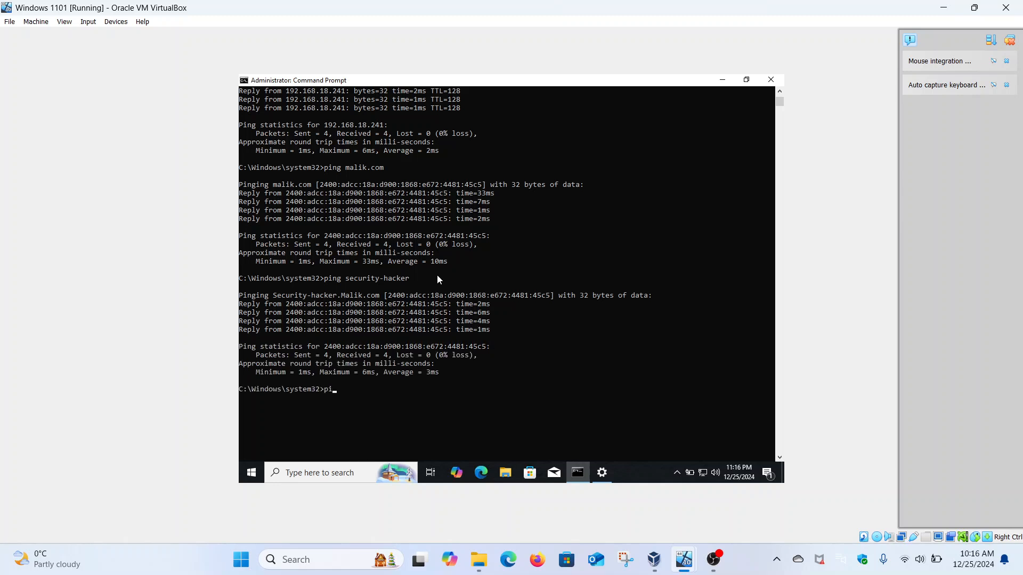
text(ng -6)
drag(286, 313, 445, 317)
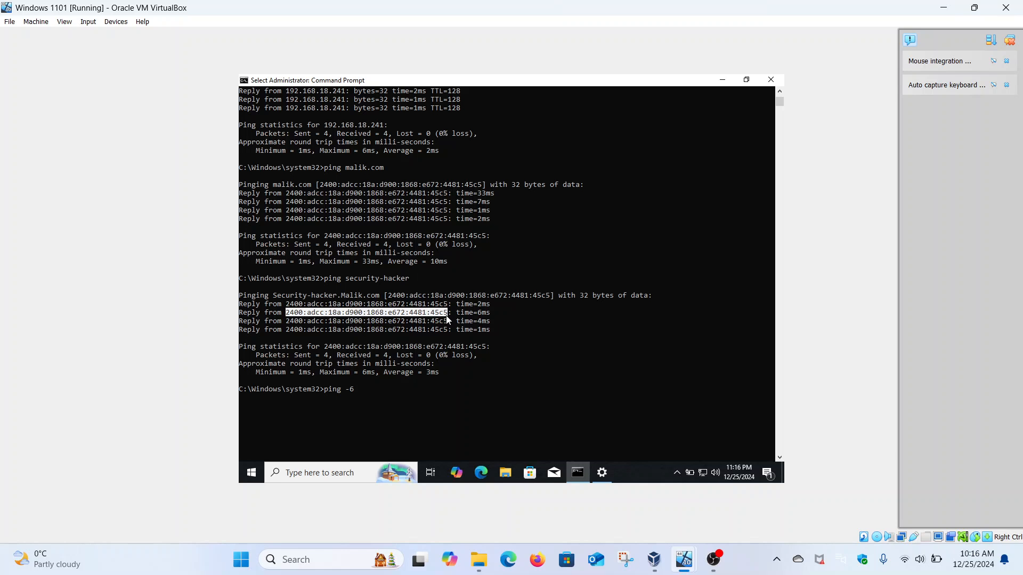
right_click(445, 317)
right_click(427, 368)
key(Return)
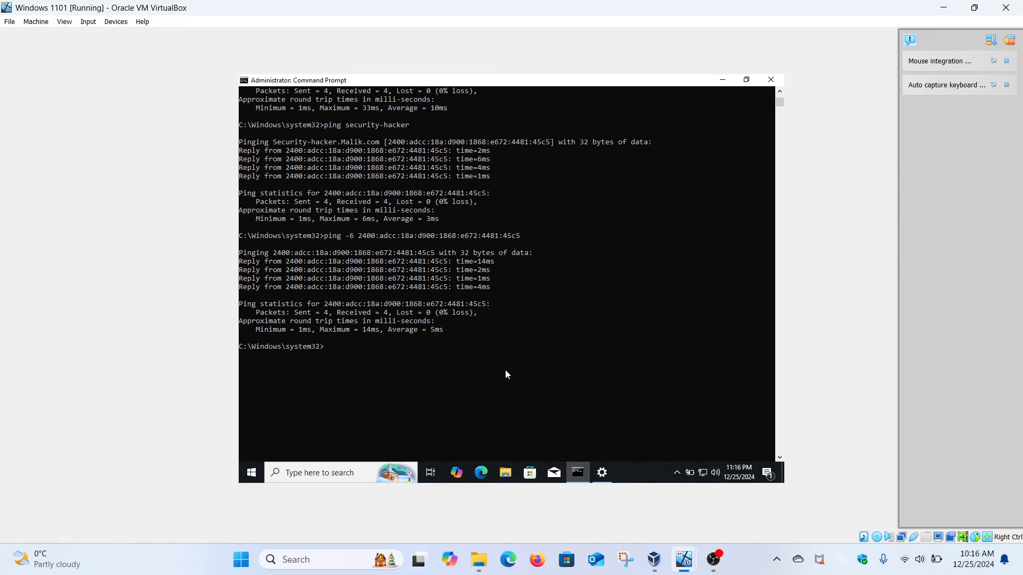
Switch to the Windows Server 2016 virtual machine and ping the client at 192.168.18.236 from Command Prompt.
mouse_move(687, 562)
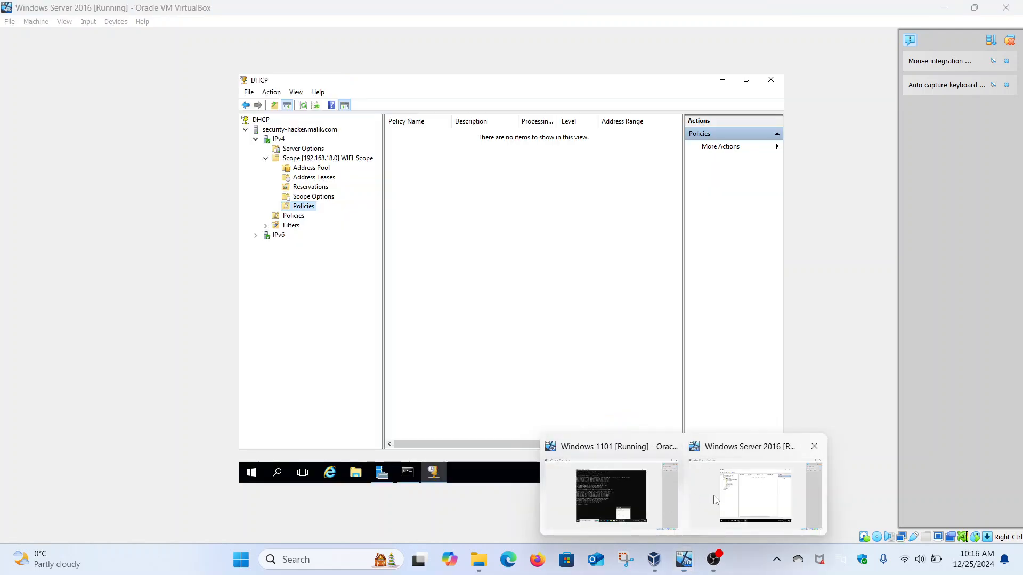
click(715, 500)
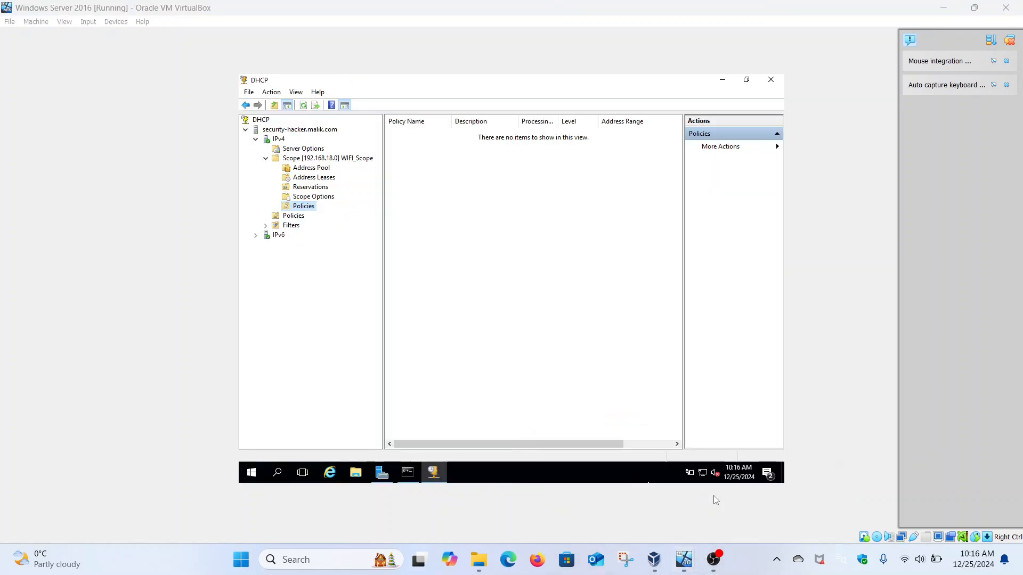
click(406, 474)
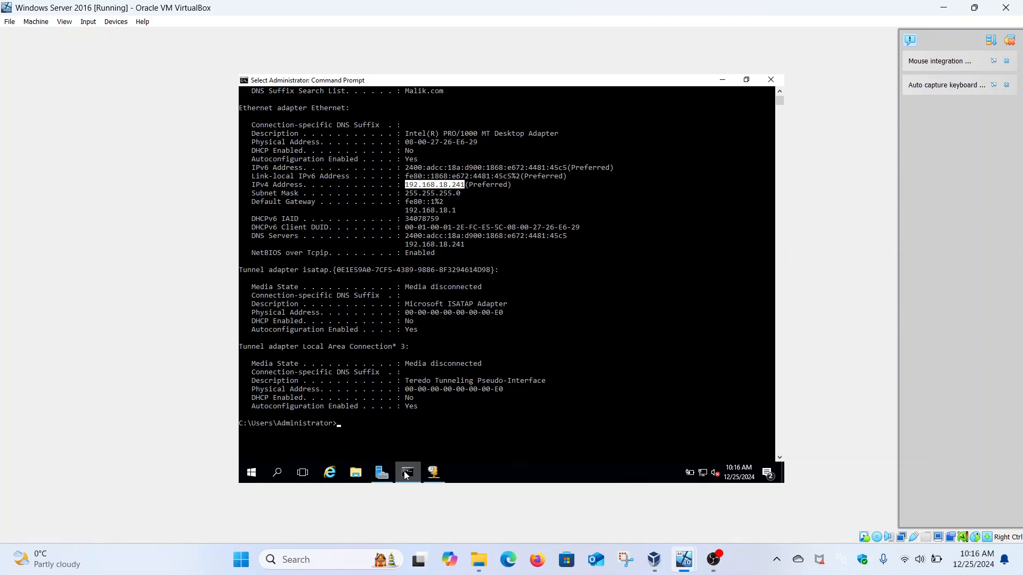
scroll(501, 274, down, 8)
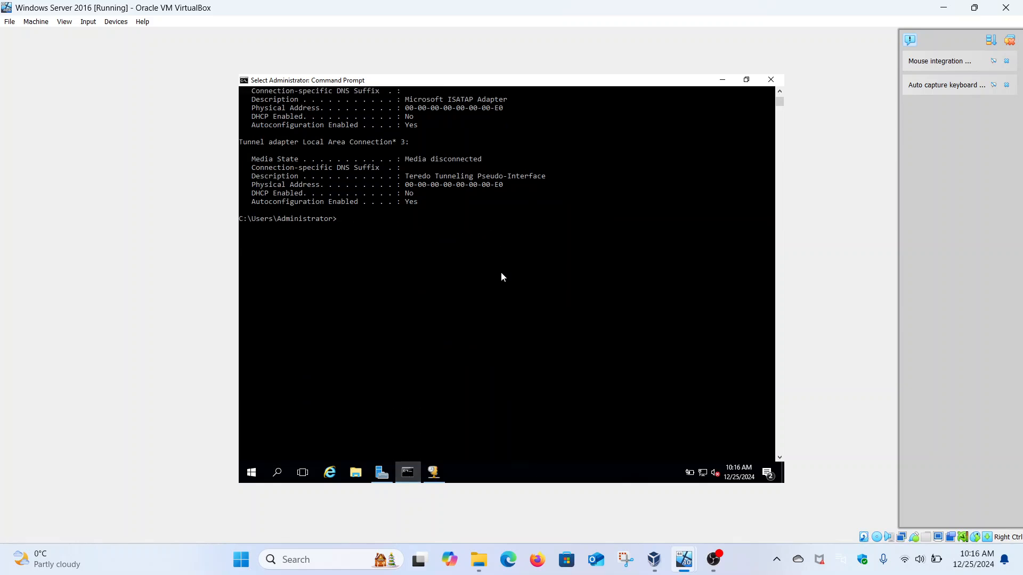
scroll(502, 274, down, 1)
text(ping )
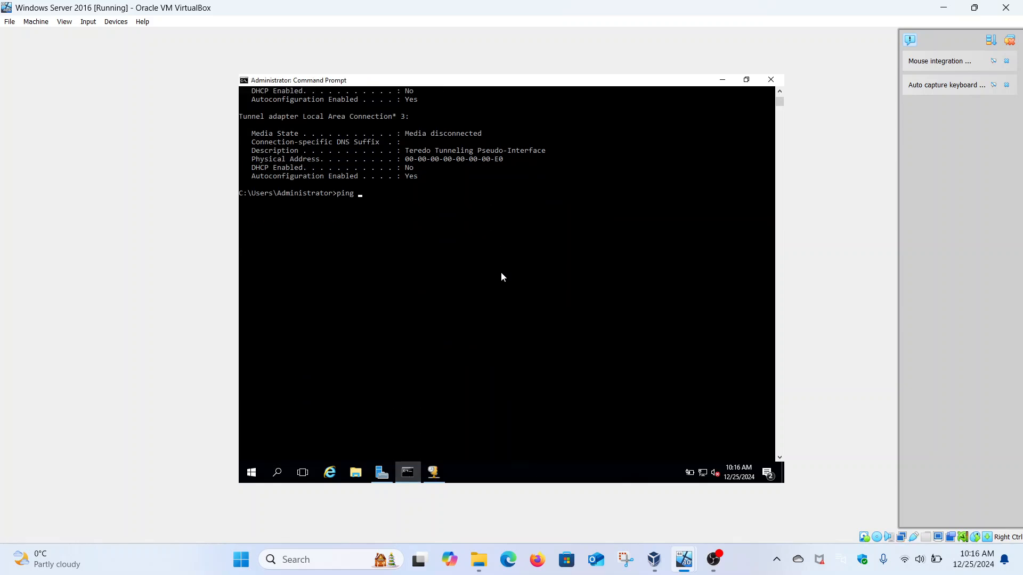
text(192.168.18.236)
key(Return)
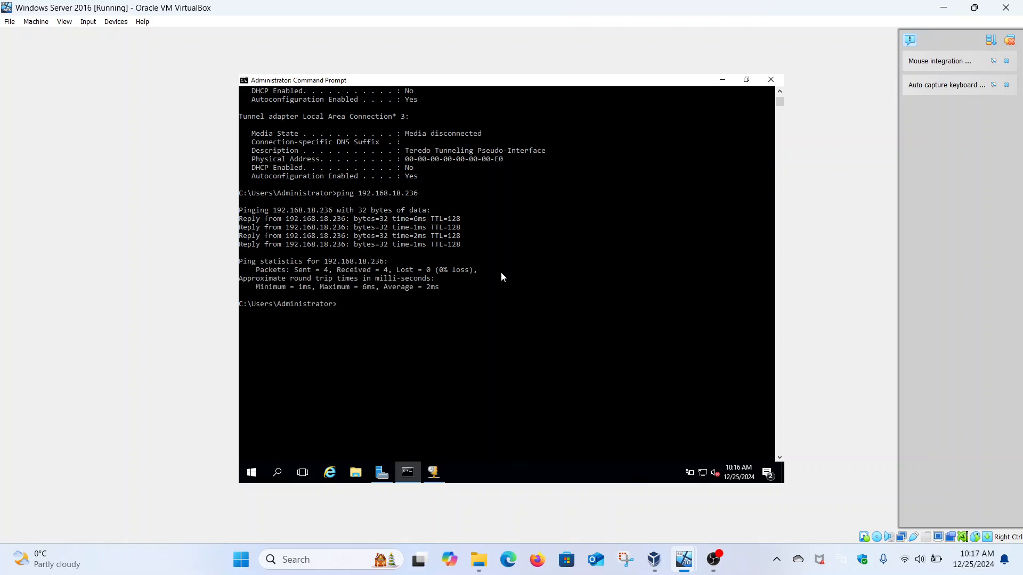
Ping the client by its name hacker and by its IPv6 address 2400:adcc:18a:d900:200c:d305:3037:c7fd with the -6 option.
text(ping hacker)
key(Return)
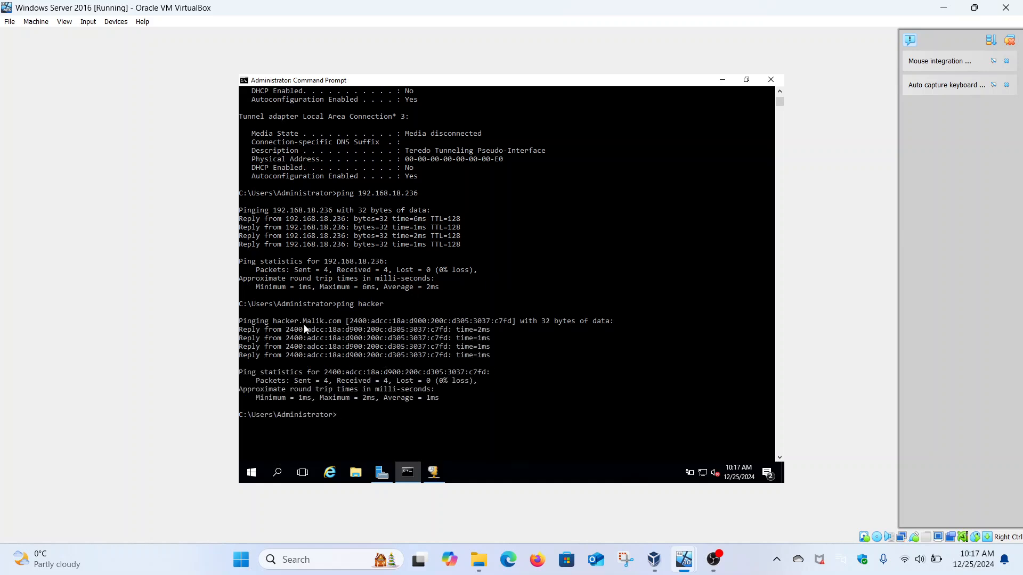
drag(286, 334, 456, 339)
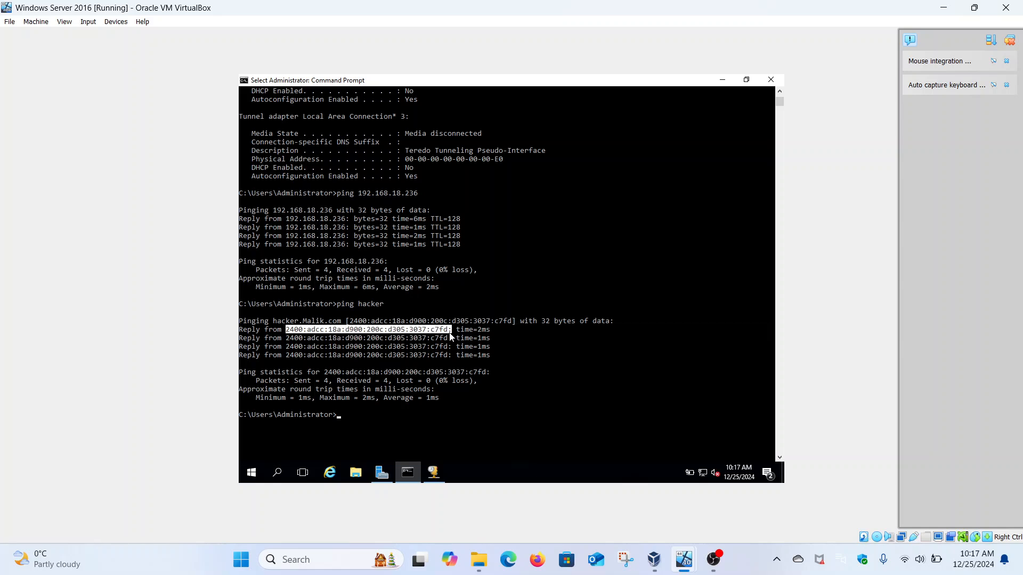
drag(451, 336, 449, 336)
key(ctrl+c)
text(pin)
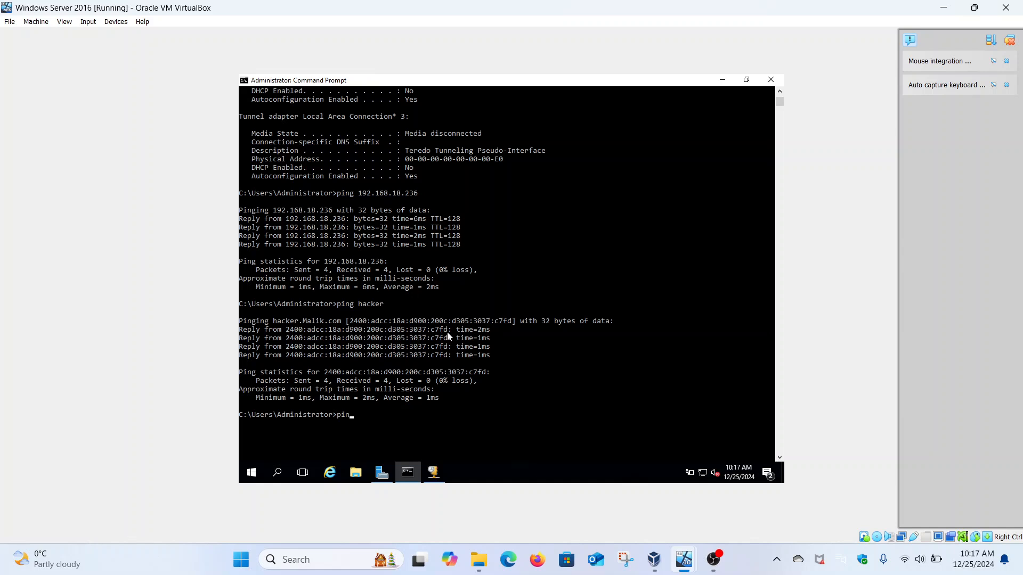
text(g -6)
key(ctrl+v)
key(Return)
scroll(447, 335, down, 8)
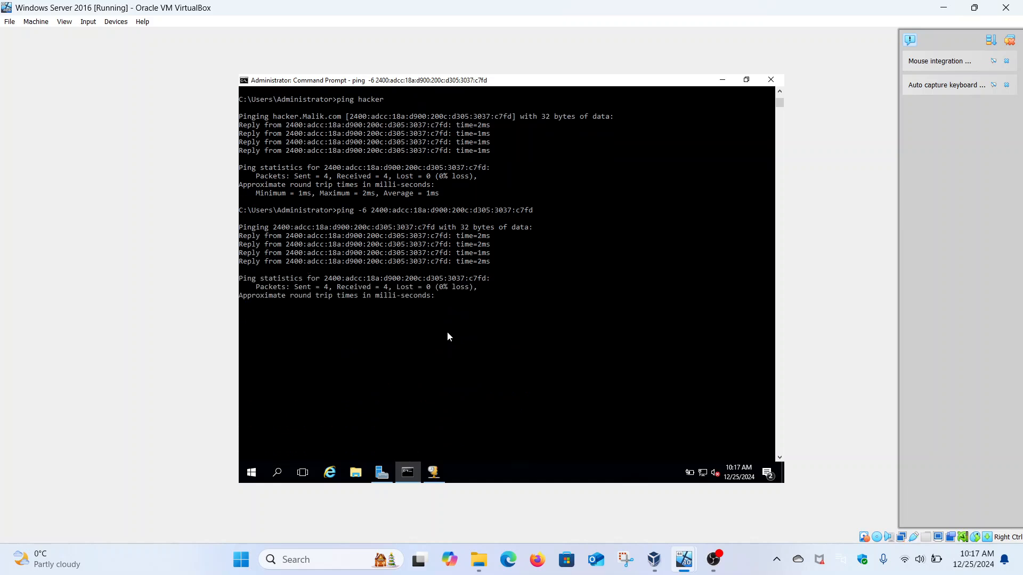
Query the DNS records of malik.com with nslookup, correcting the misspelled command name.
text(ns)
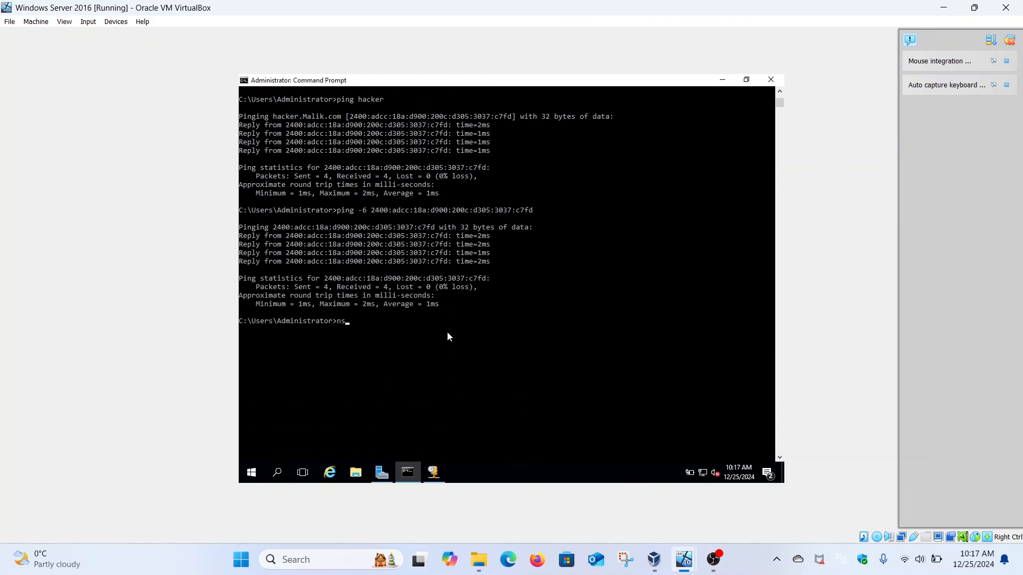
text(lookpu malik.com)
key(Return)
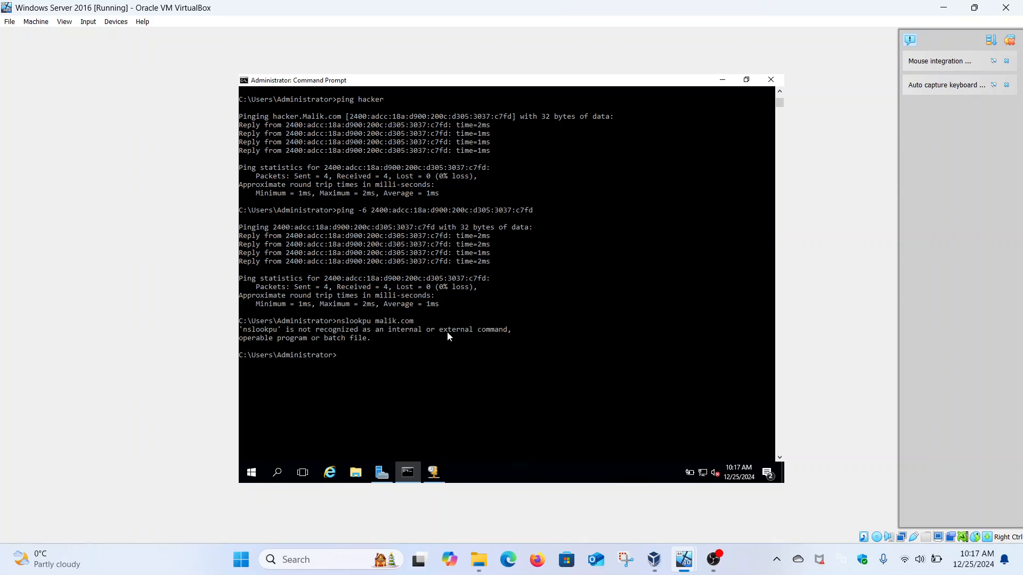
key(Up)
key(Left)
key(Left)
key(Left)
key(Left)
key(Left)
key(Left)
key(Left)
key(Left)
key(Left)
key(Left)
key(Left)
key(BackSpace)
text(p)
key(Return)
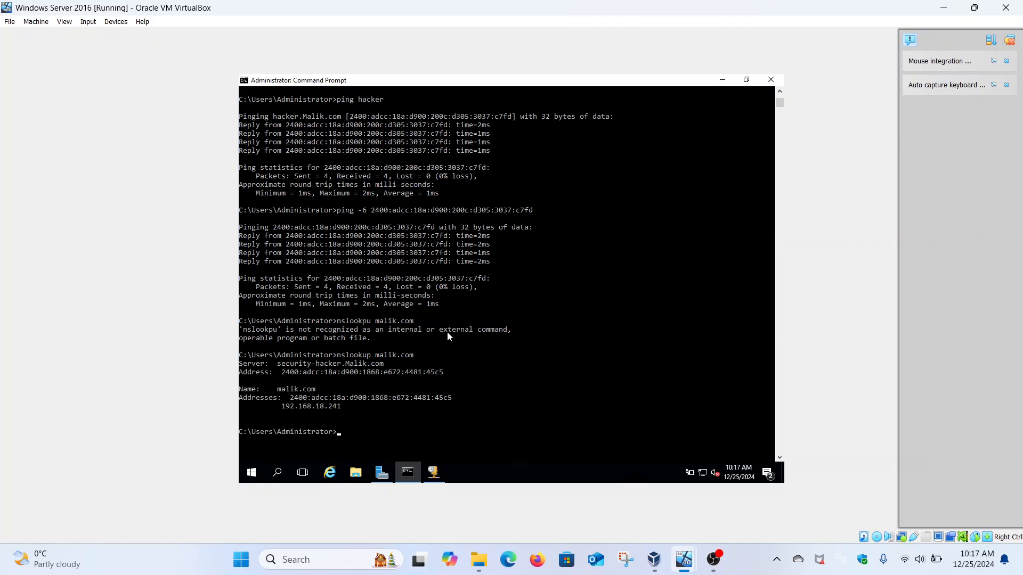
scroll(446, 332, down, 5)
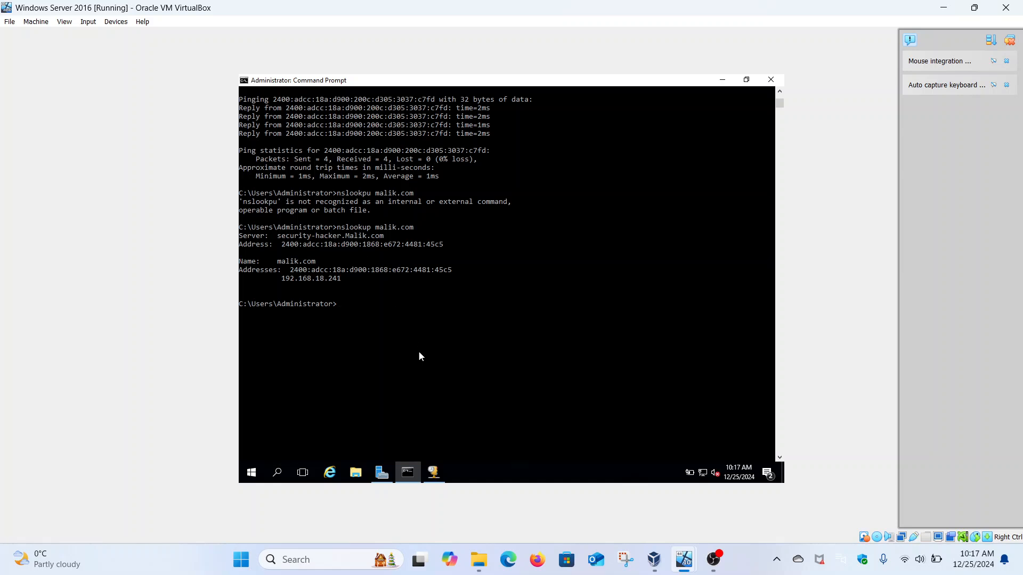
Switch to the Windows 1101 virtual machine and query the DNS records of malik.com with nslookup in Command Prompt.
mouse_move(685, 563)
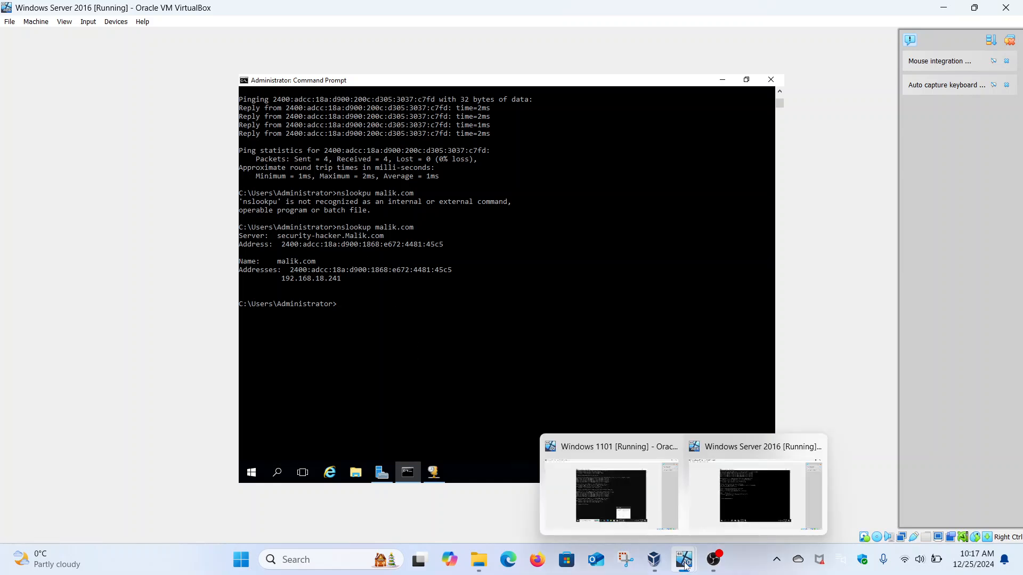
click(634, 486)
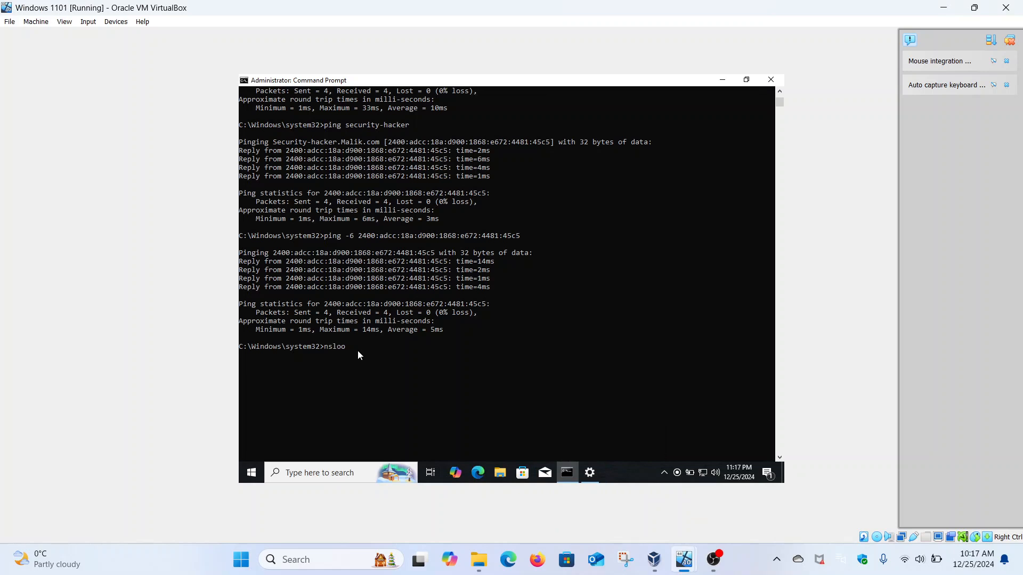
text(k)
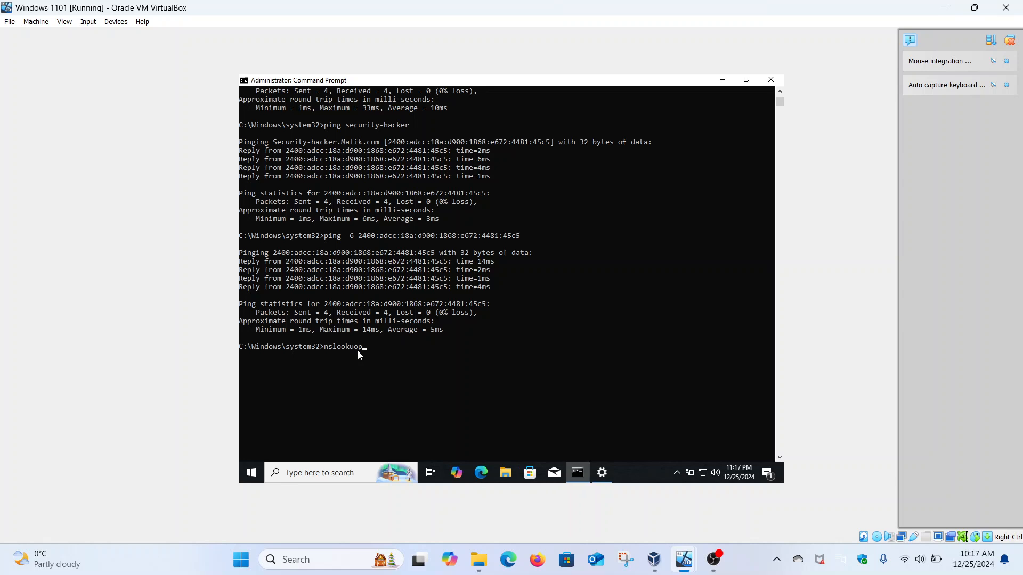
text(up malik.com)
key(Return)
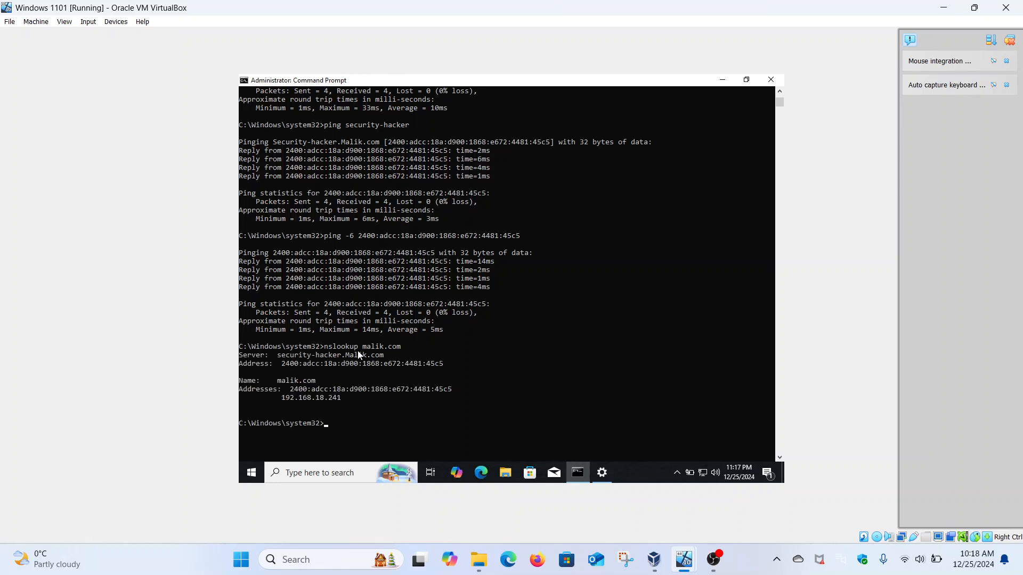
scroll(357, 351, down, 3)
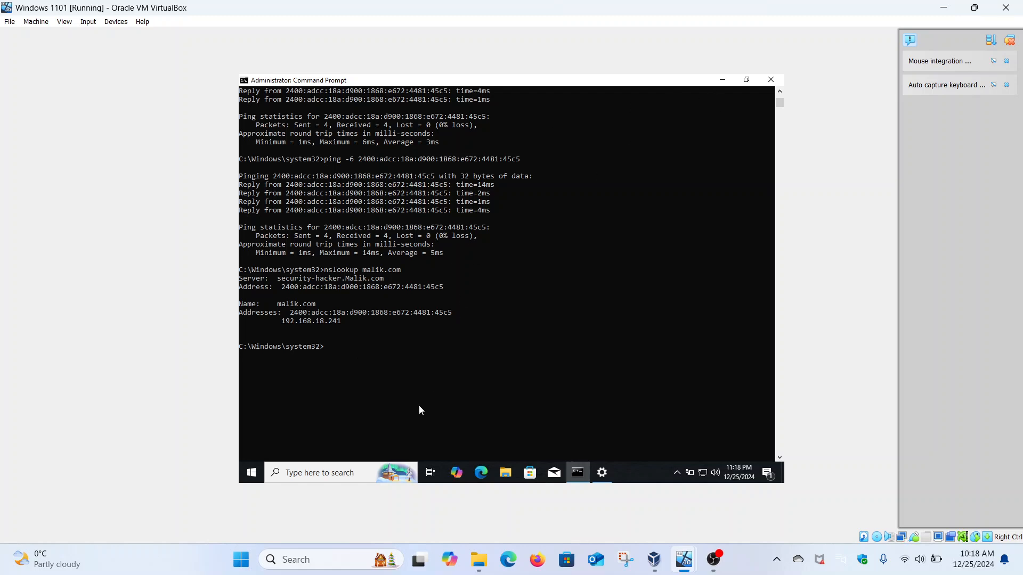
Open the properties of the client's Ethernet adapter from the adapter options in Network & Internet settings.
click(602, 477)
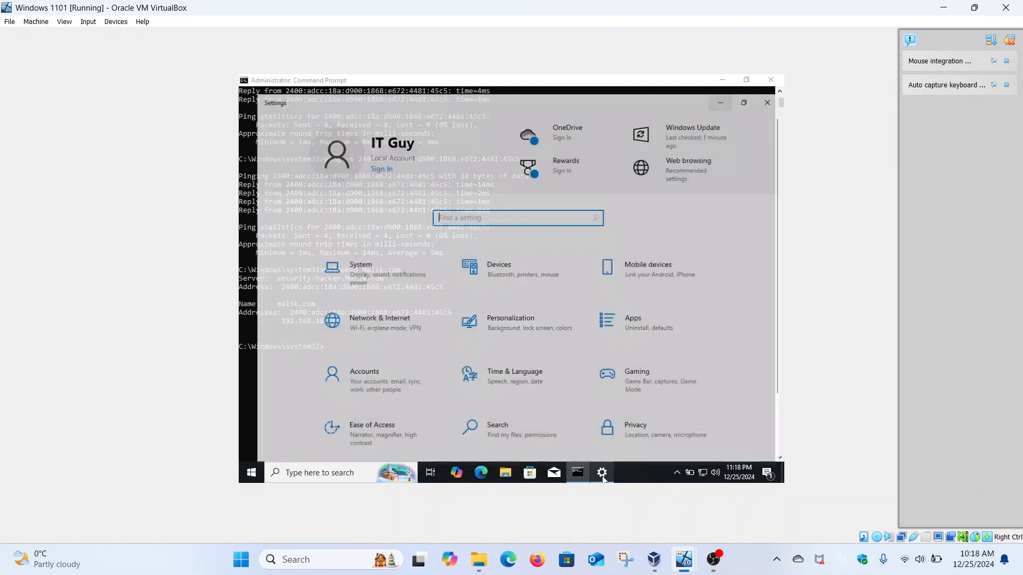
click(358, 318)
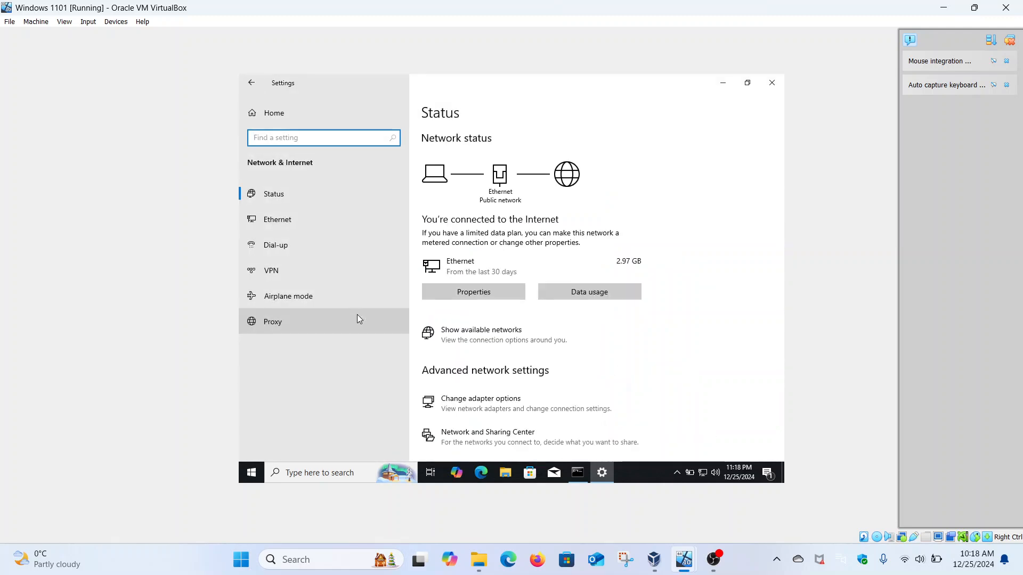
click(309, 219)
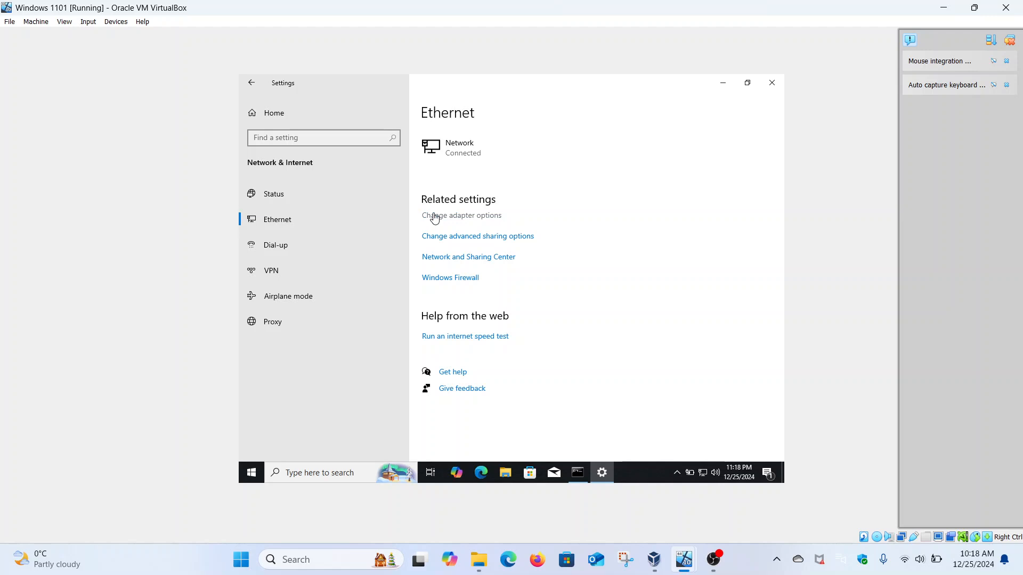
click(435, 215)
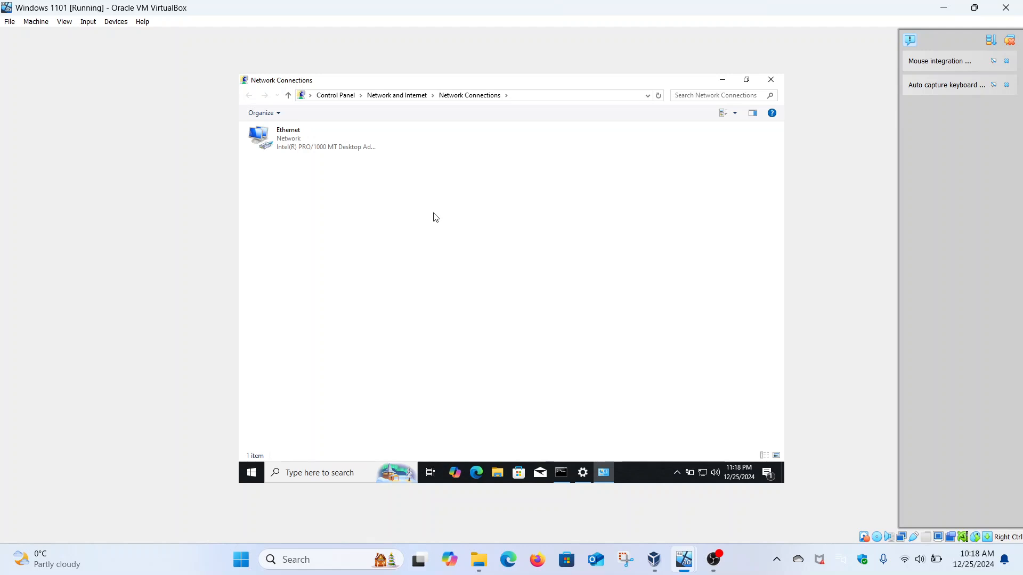
right_click(315, 135)
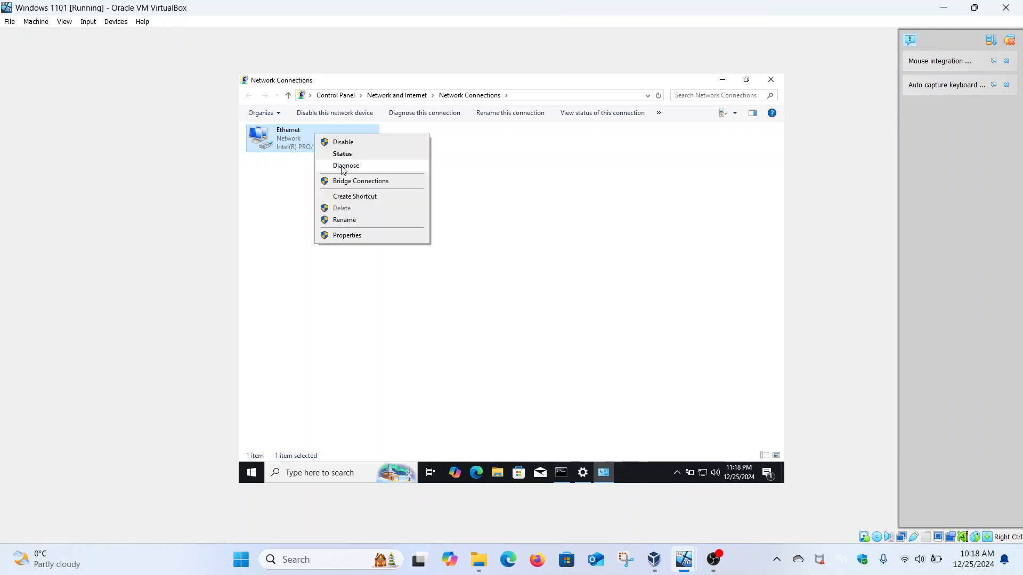
click(341, 236)
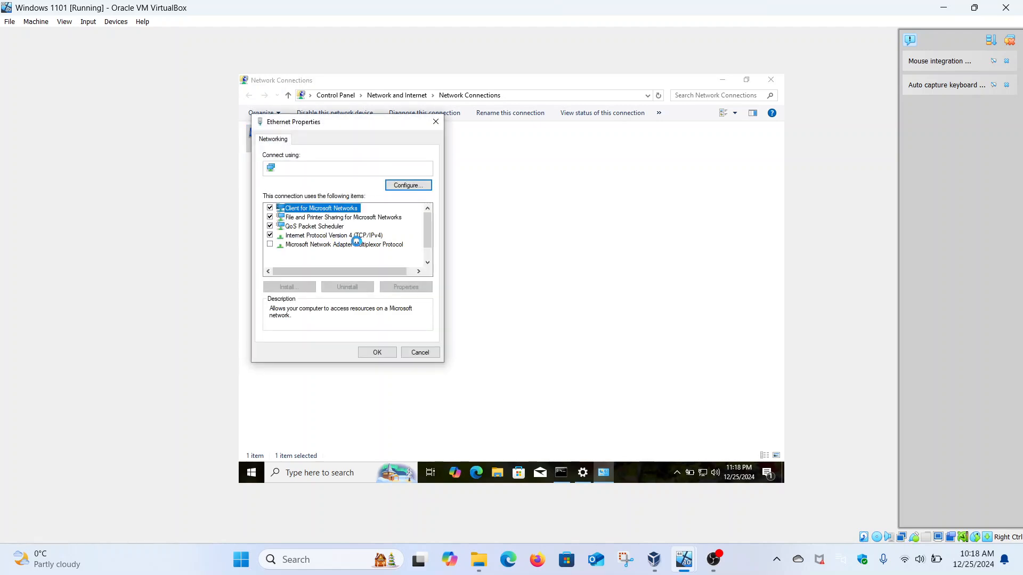
Review the Ethernet adapter's Internet Protocol Version 4 and Version 6 properties, closing each without changes.
click(351, 236)
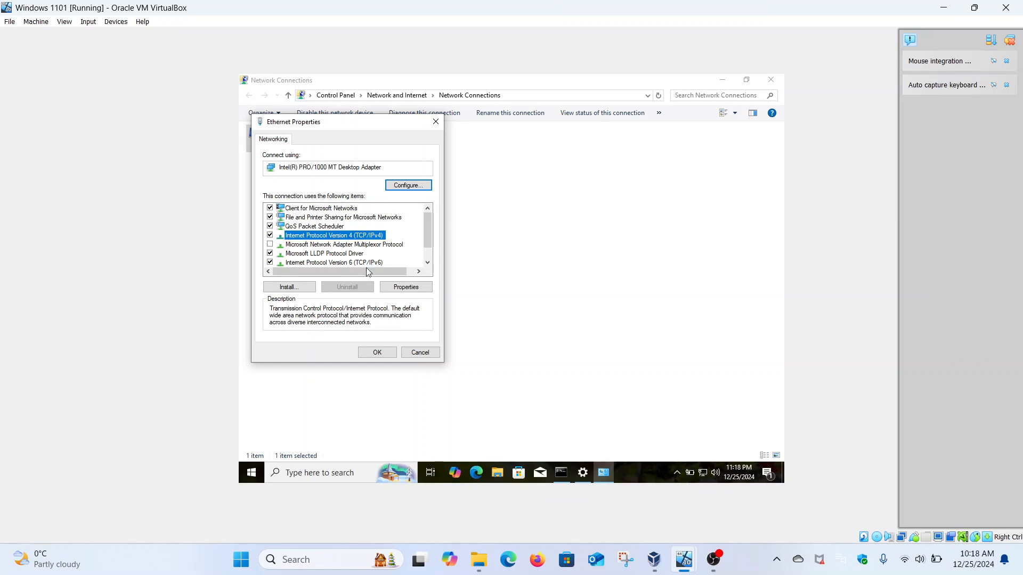
click(392, 283)
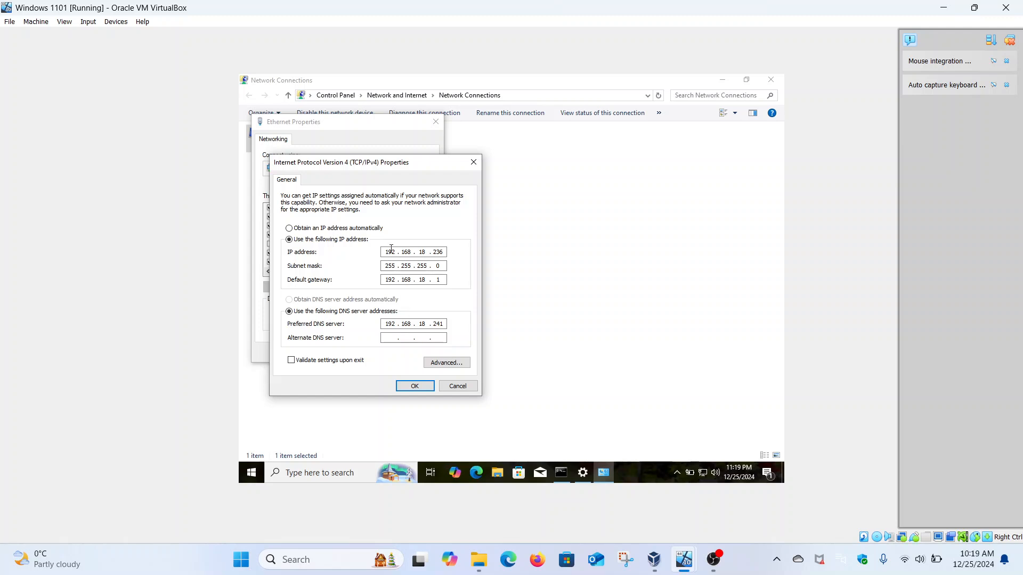
click(474, 165)
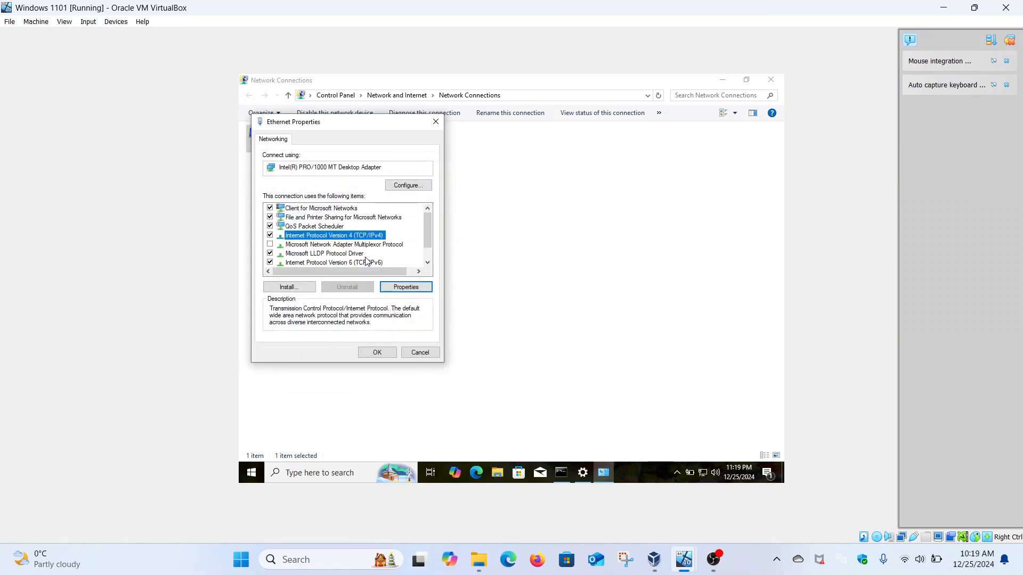
click(366, 257)
click(368, 262)
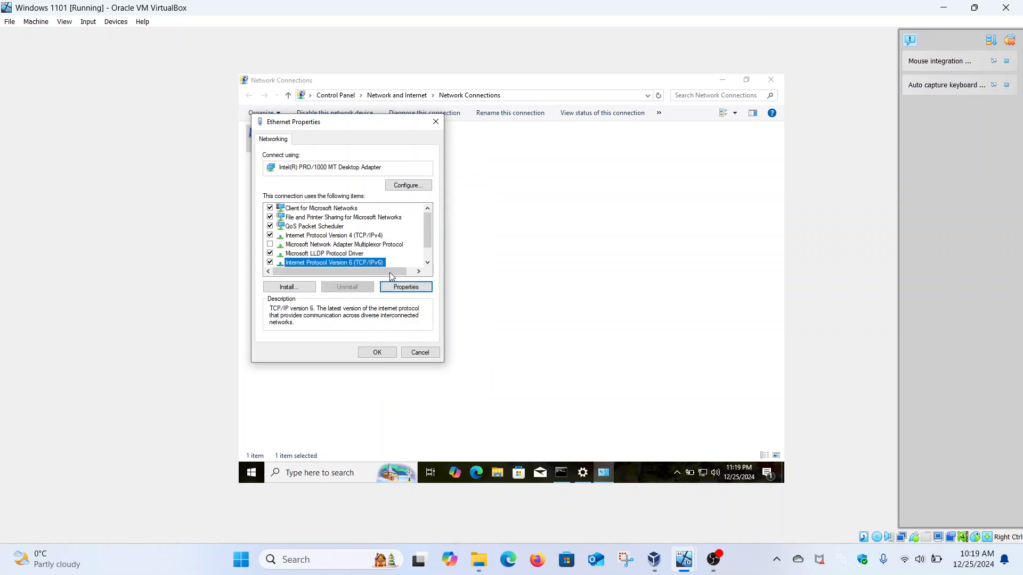
click(408, 288)
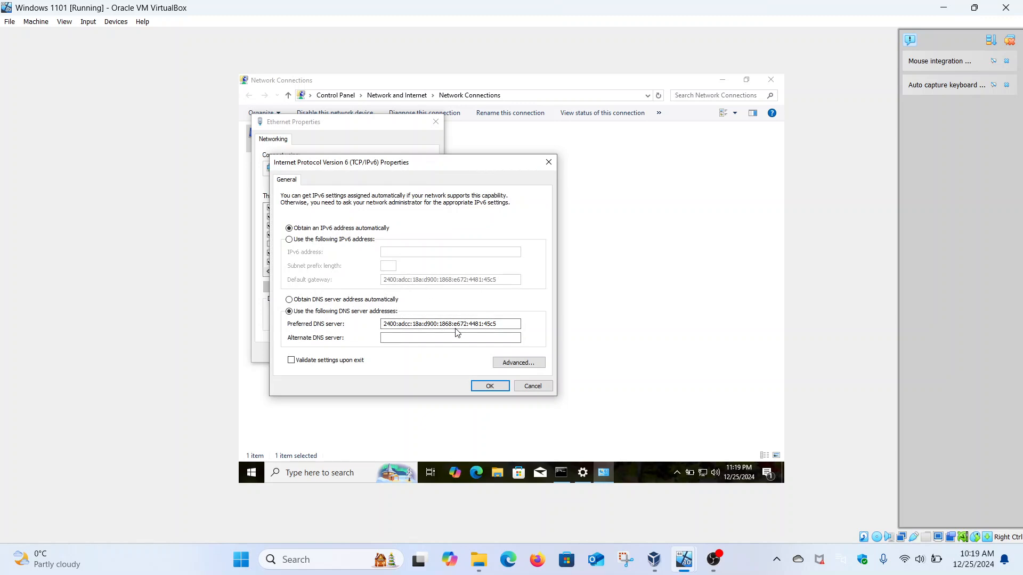
click(550, 164)
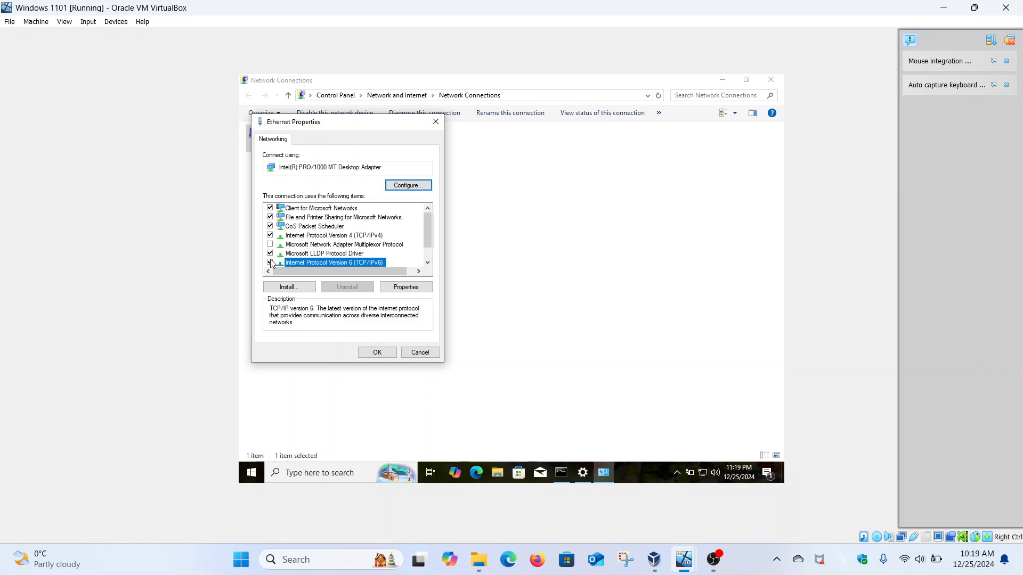
Select Internet Protocol Version 4 in the adapter properties and highlight the Server line of the nslookup output in Command Prompt.
click(325, 236)
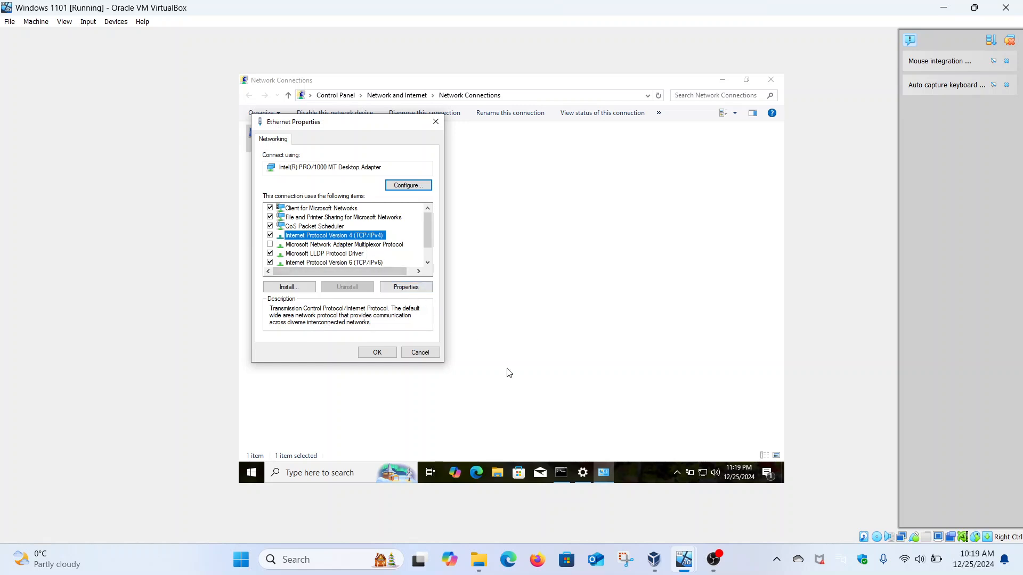
click(563, 474)
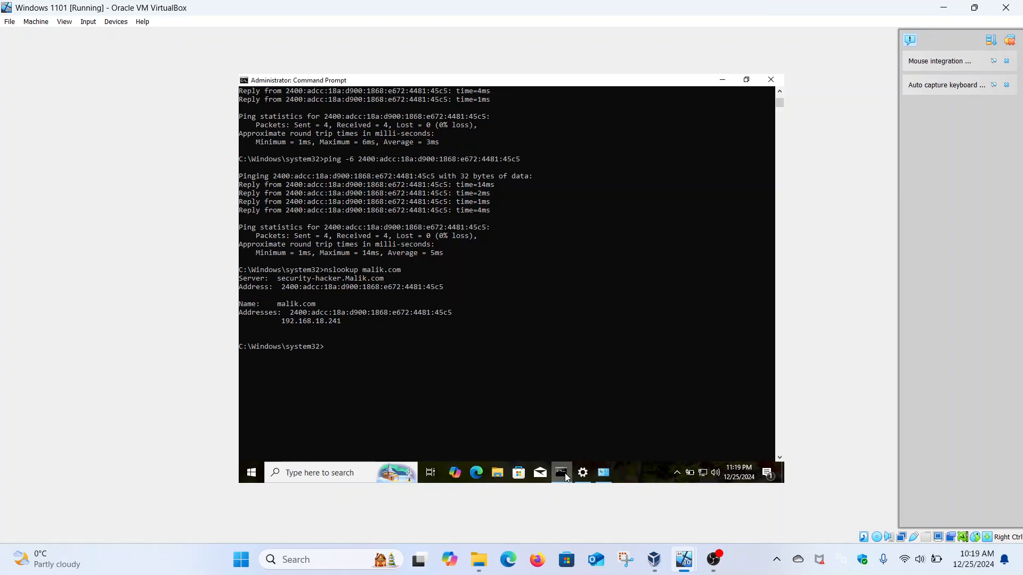
drag(241, 278, 385, 285)
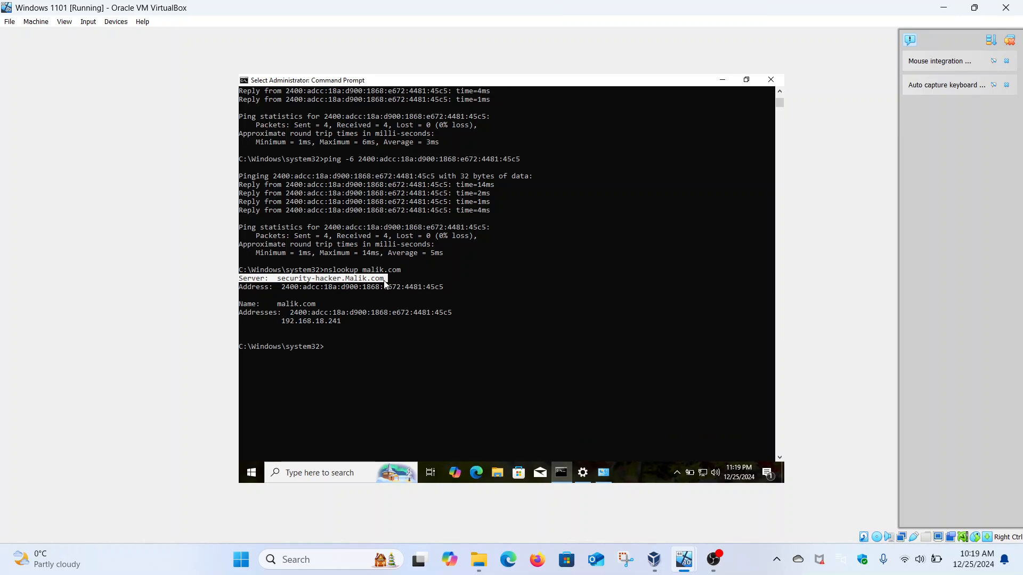
click(723, 80)
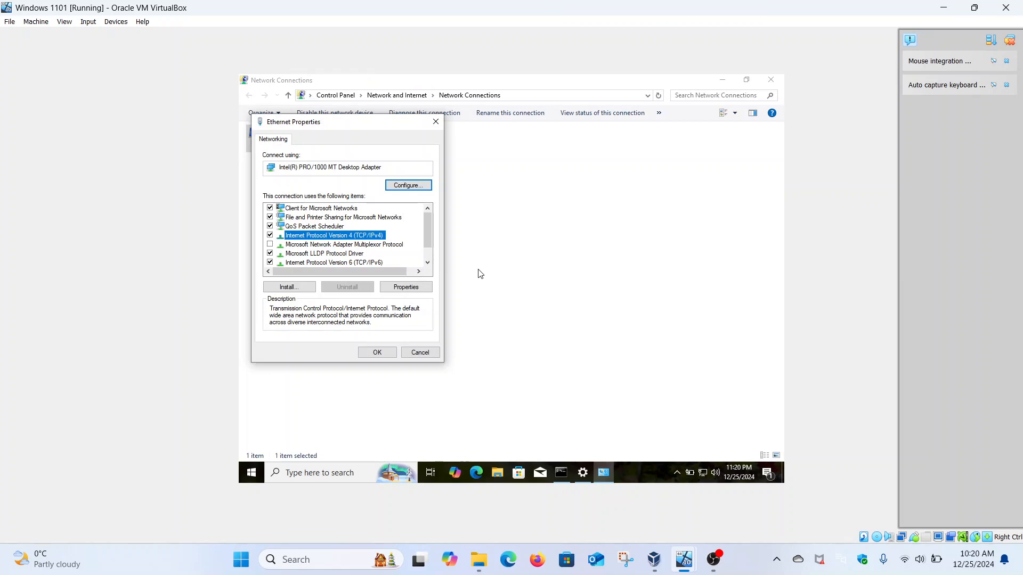
Set the adapter's IPv4 properties to obtain both the IP address and the DNS server address automatically.
click(395, 287)
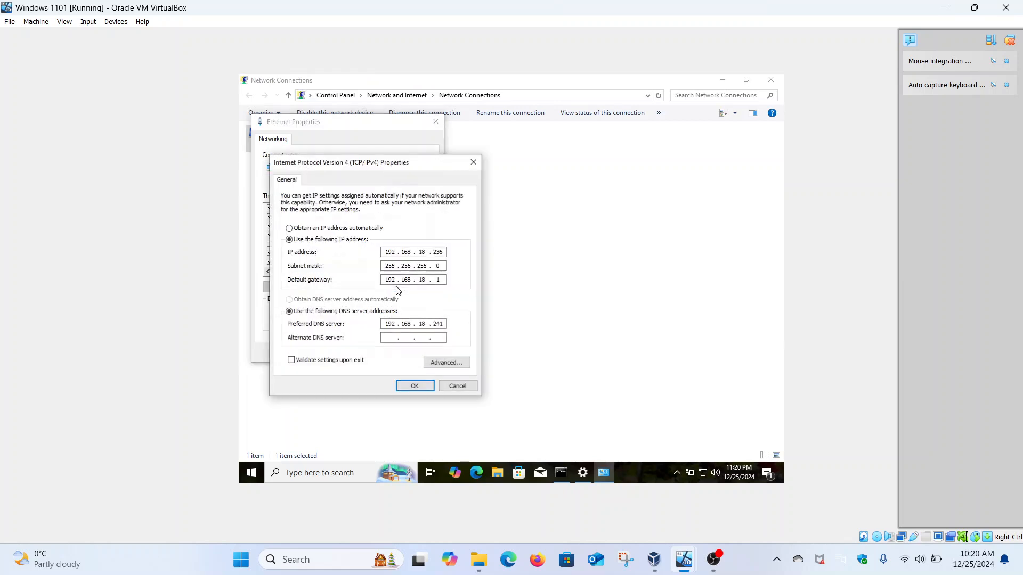
click(324, 230)
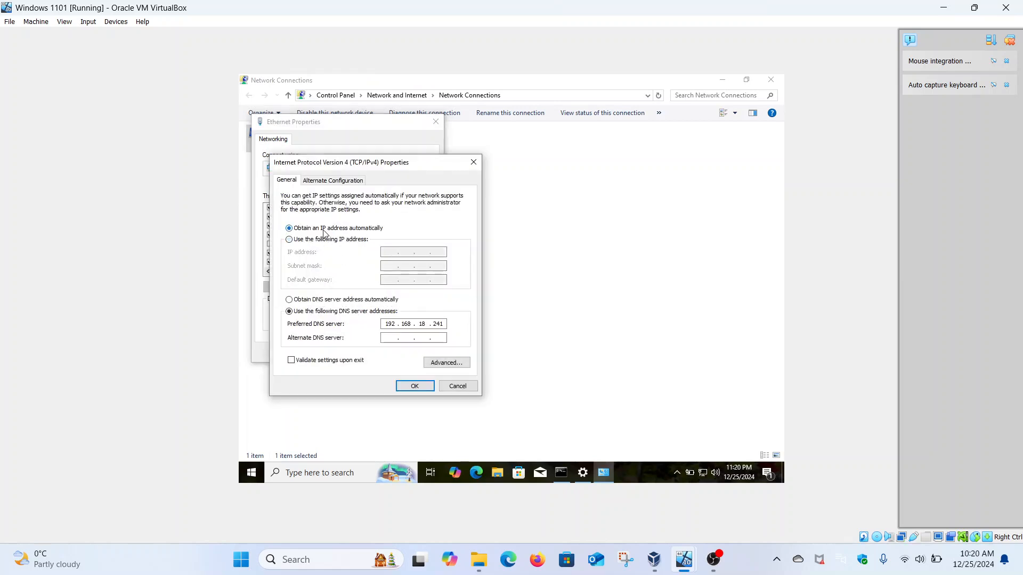
click(322, 300)
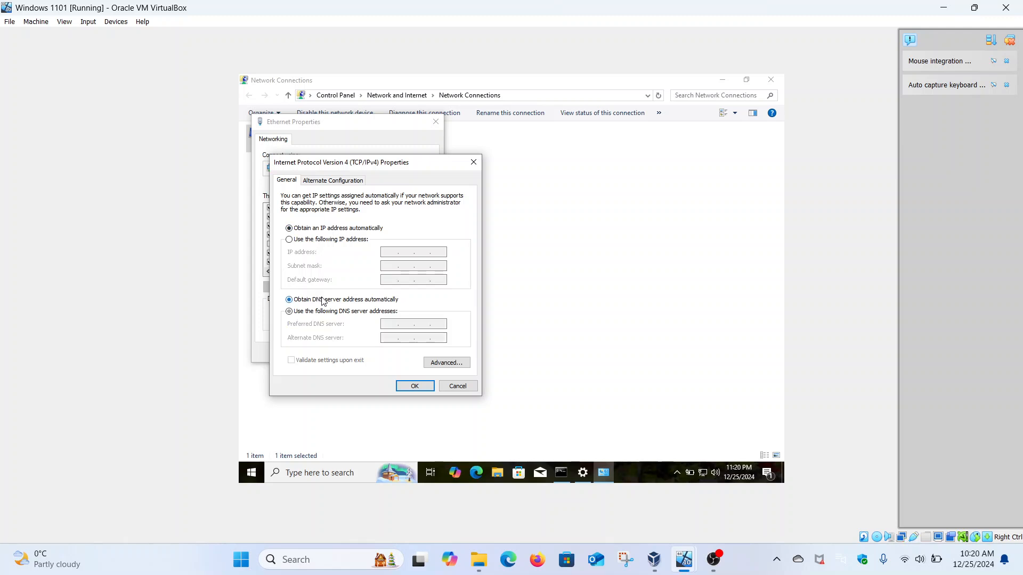
click(430, 386)
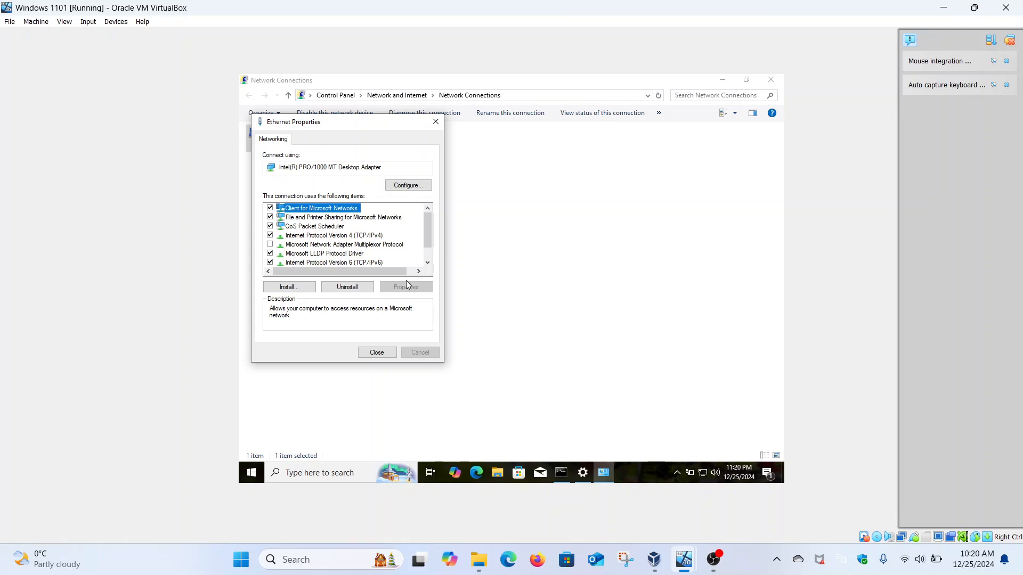
Recheck the adapter's Internet Protocol Version 4 settings and close the Ethernet properties.
click(358, 238)
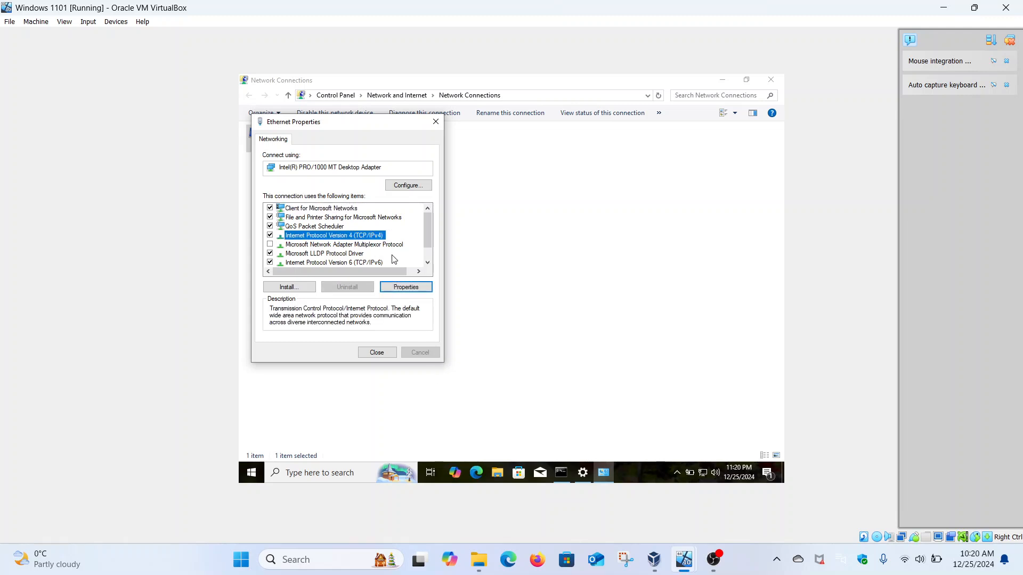
click(406, 287)
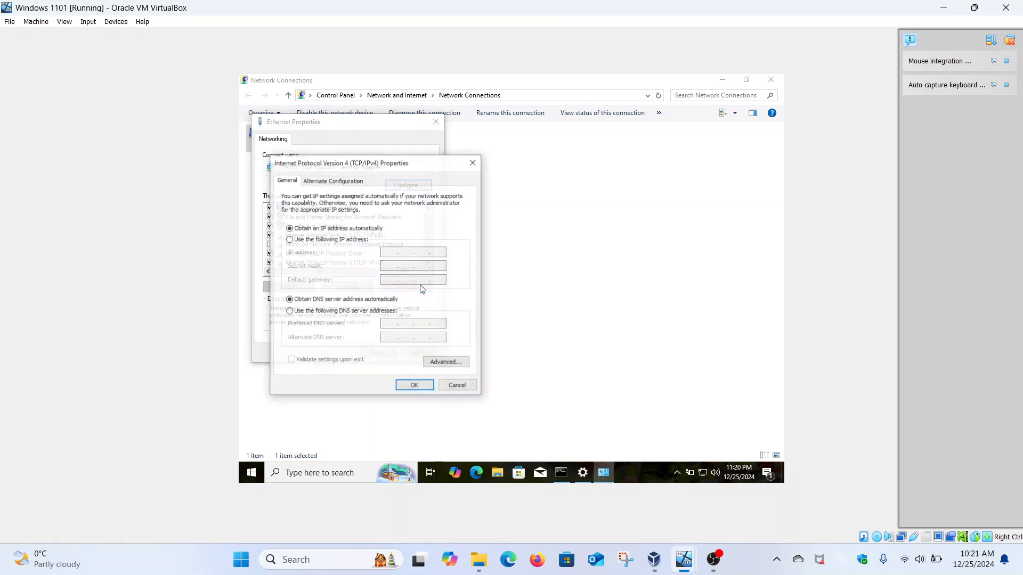
click(473, 165)
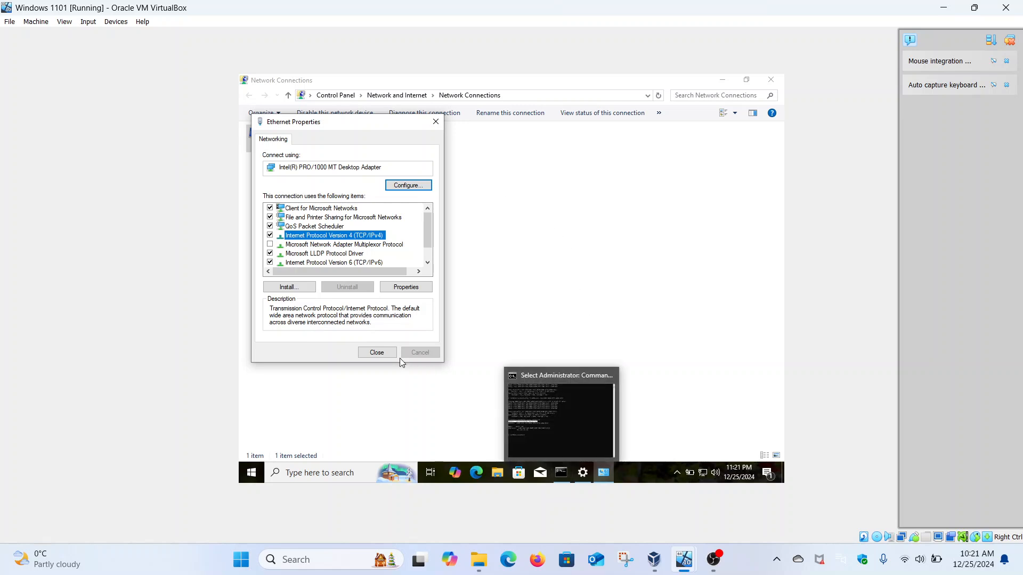
click(377, 353)
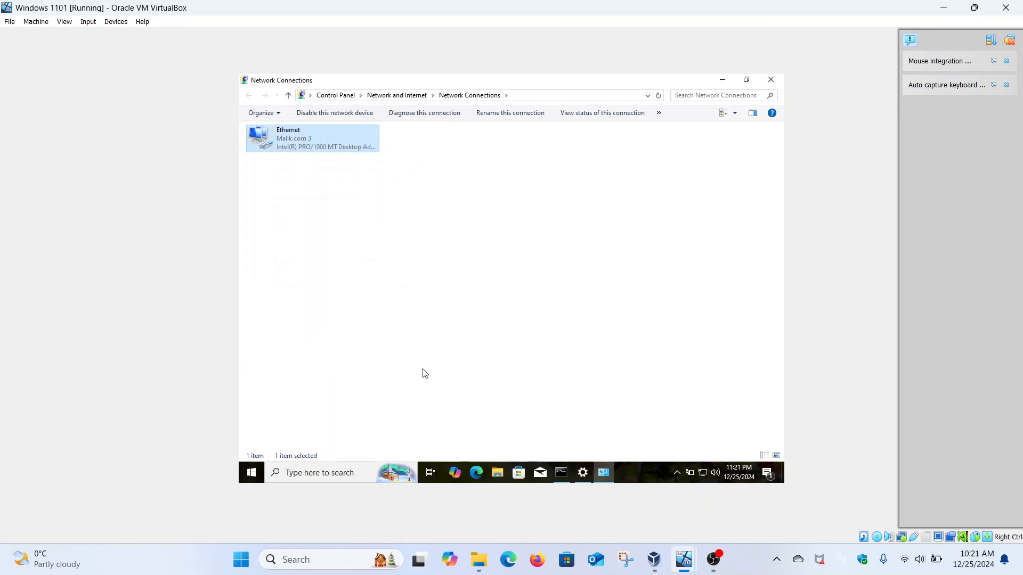
Run ipconfig /all in Command Prompt and highlight the client's IPv4 address in the output.
click(554, 472)
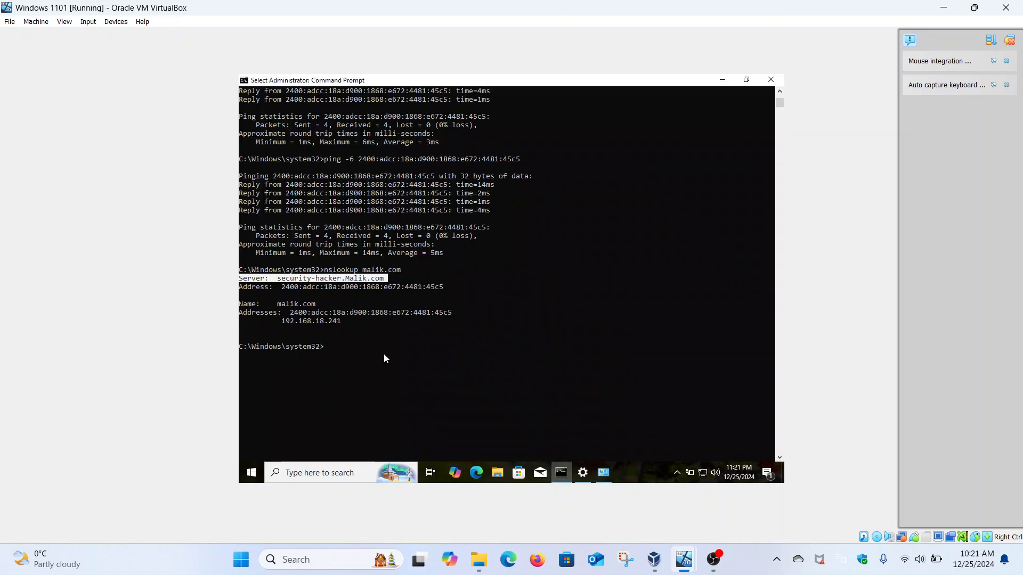
scroll(382, 354, down, 5)
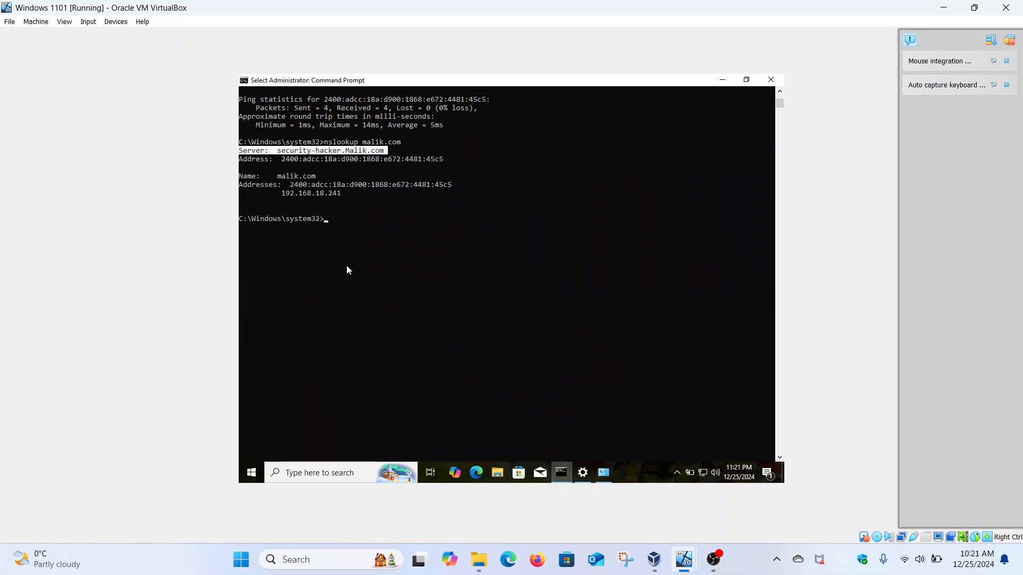
key(ctrl+c)
text(ipconfig)
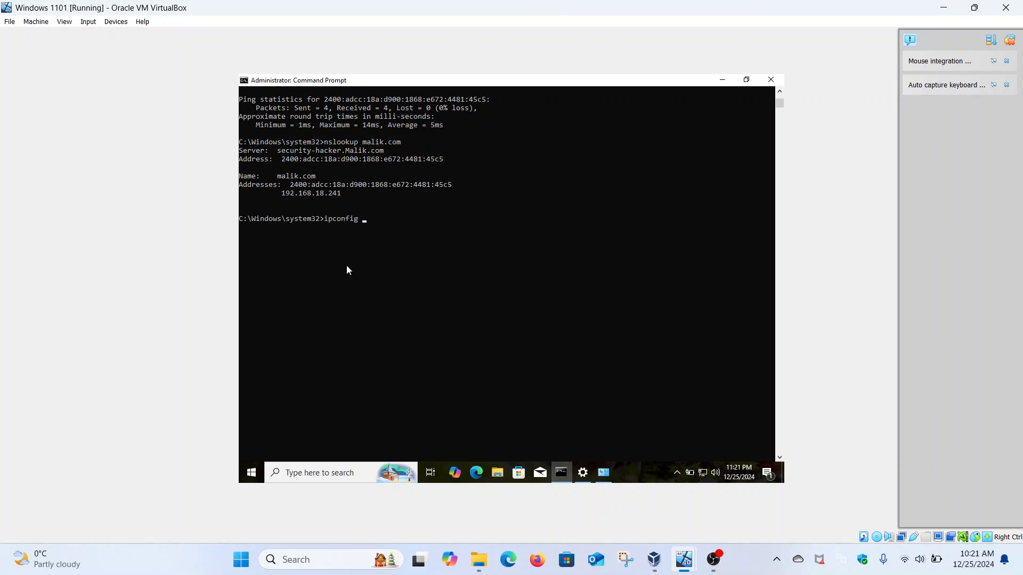
text( /all)
key(Return)
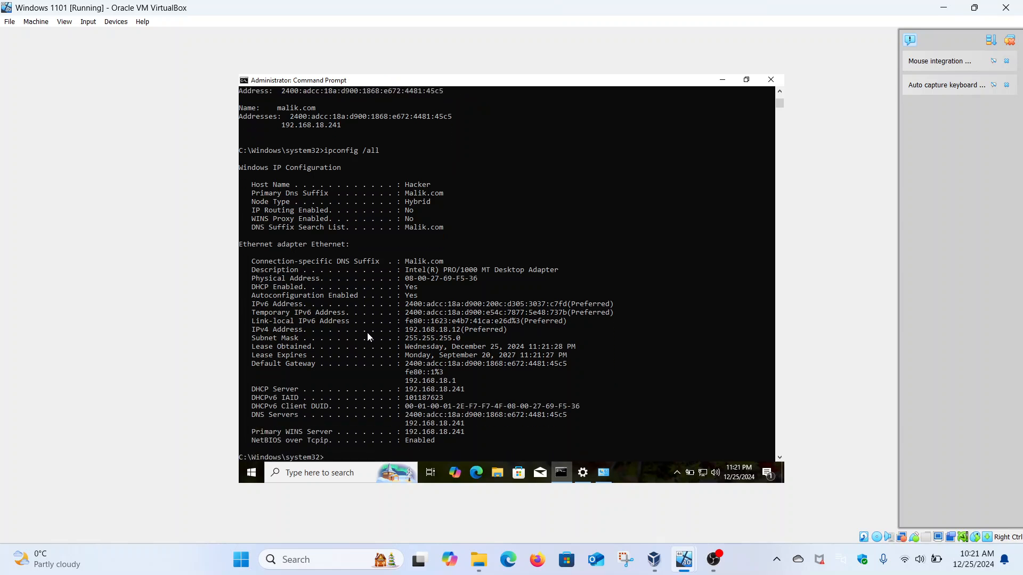
drag(405, 331, 471, 333)
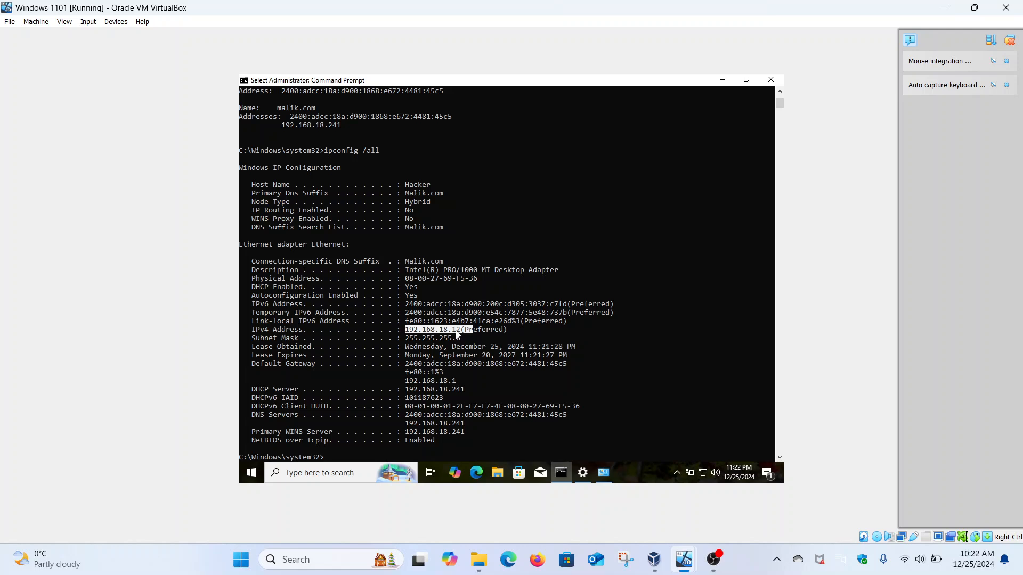
Switch to the Windows Server 2016 VM and refresh the Address Leases of the WIFI_Scope in the DHCP console.
mouse_move(682, 551)
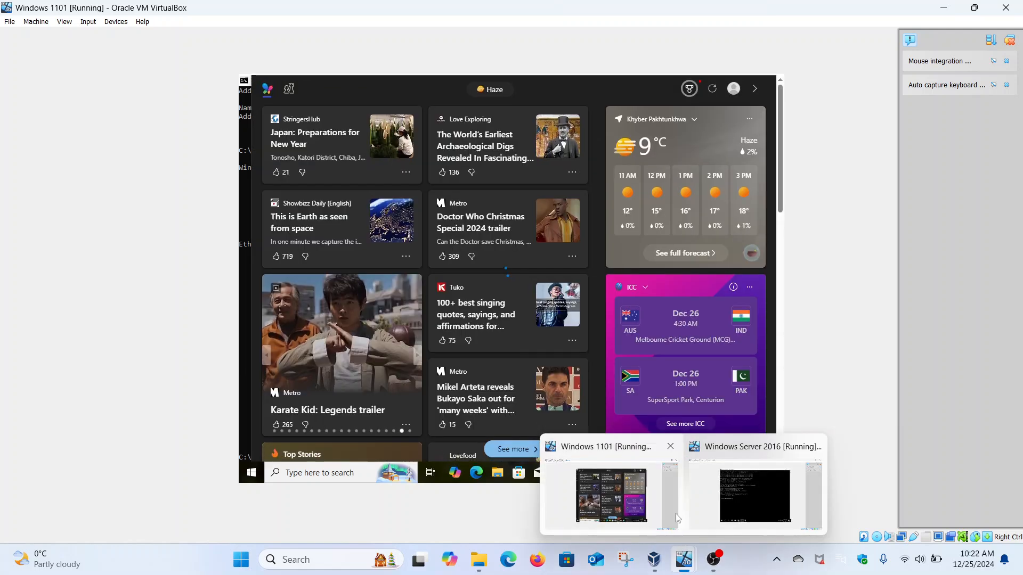
click(703, 501)
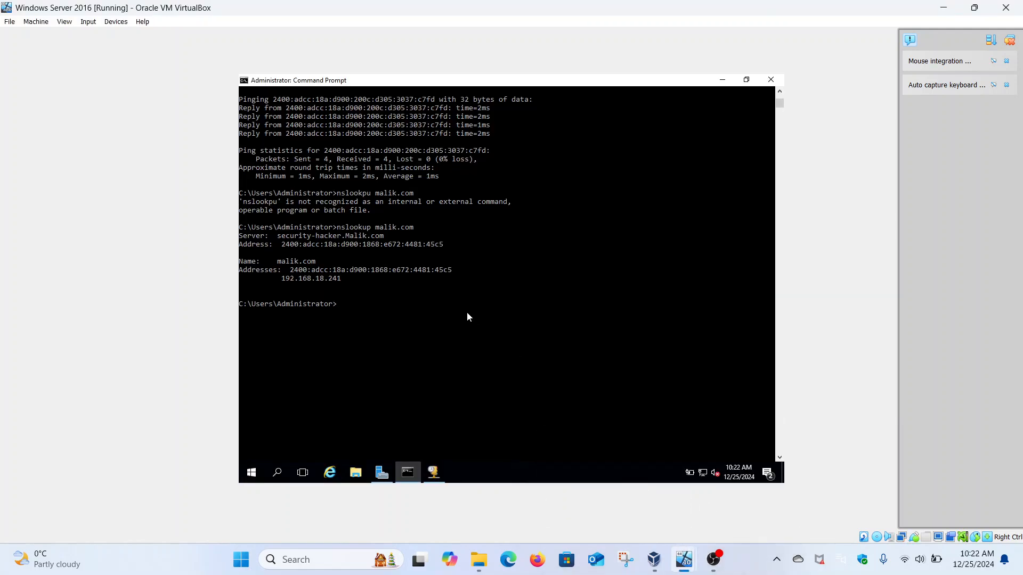
click(437, 474)
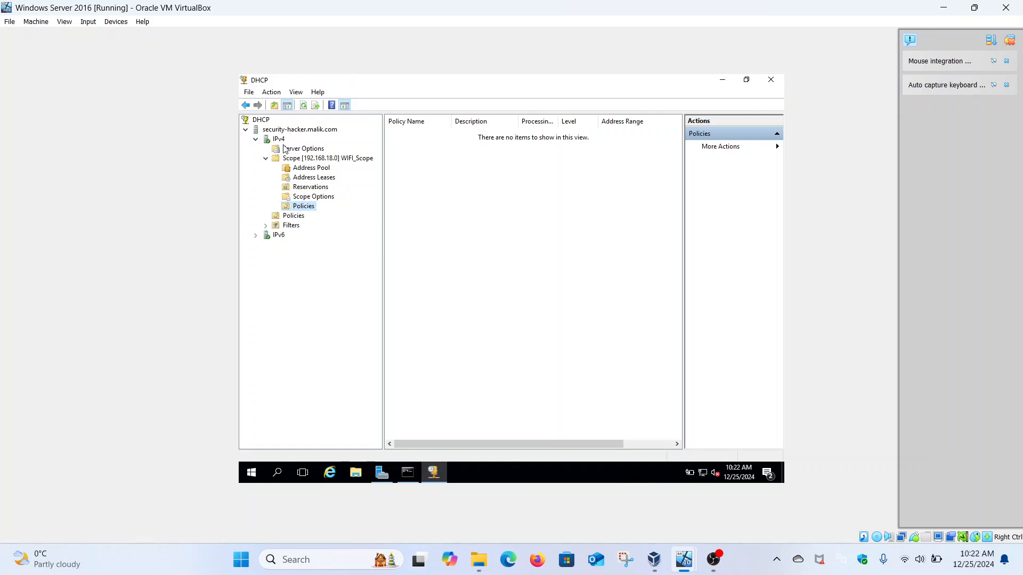
click(314, 177)
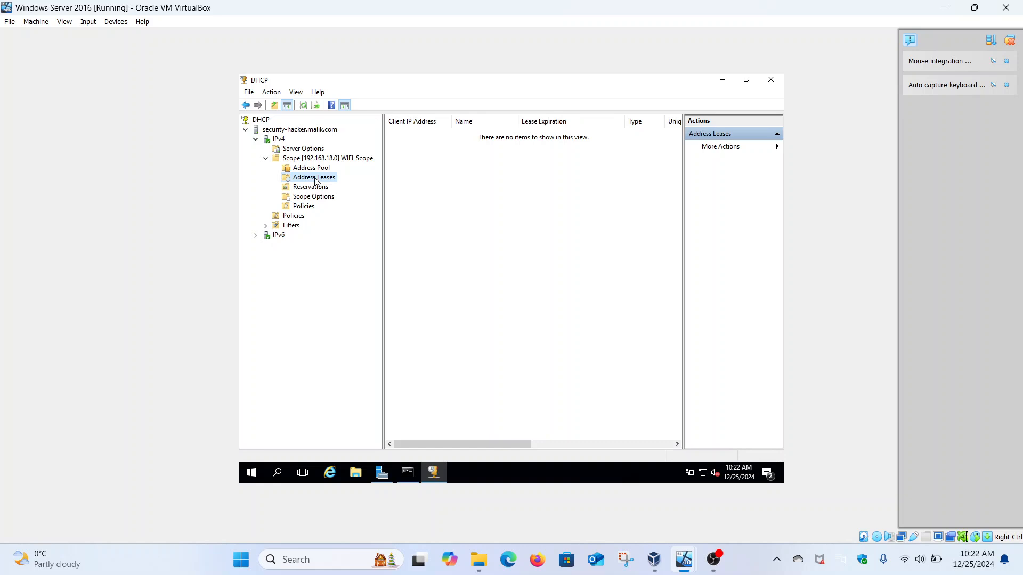
right_click(315, 181)
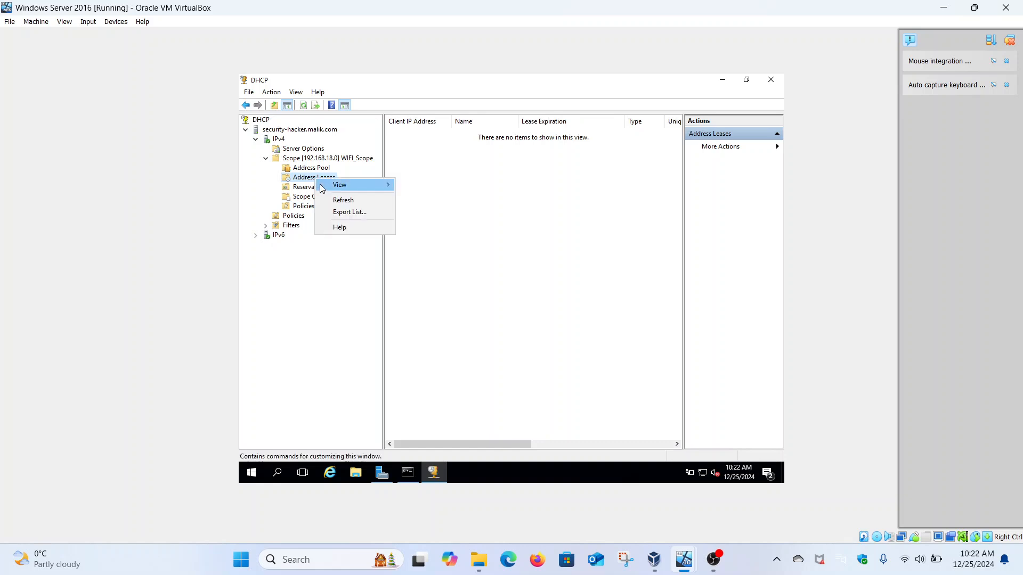
click(336, 201)
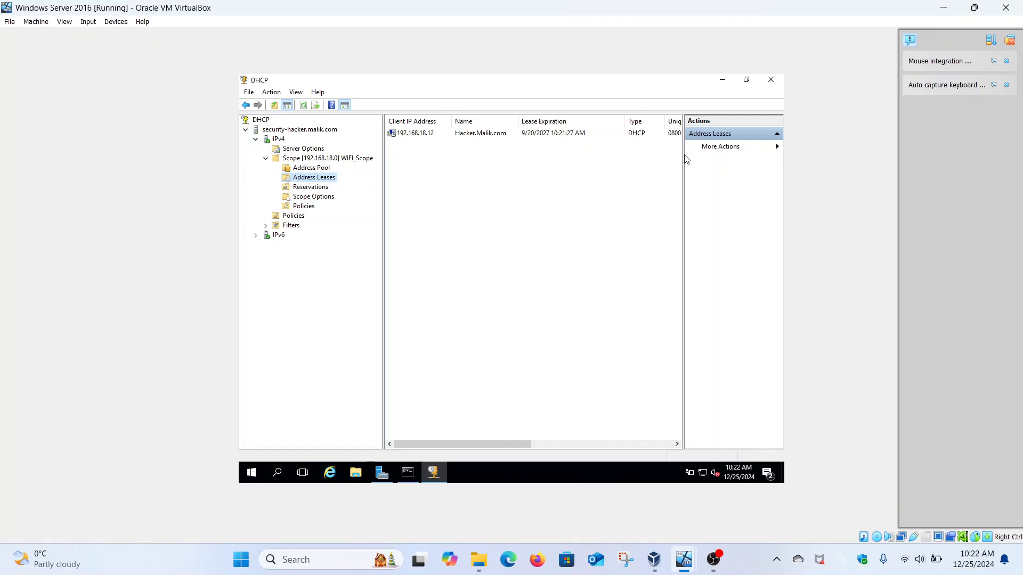
Widen the lease list pane and its Unique ID column, and select the client's lease entry.
drag(685, 159, 733, 162)
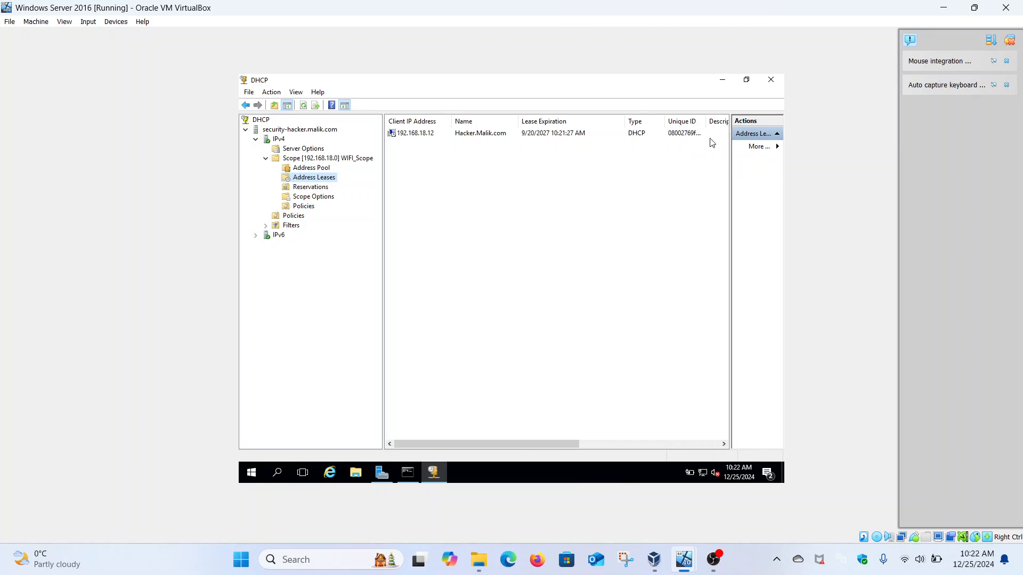
drag(704, 124, 717, 124)
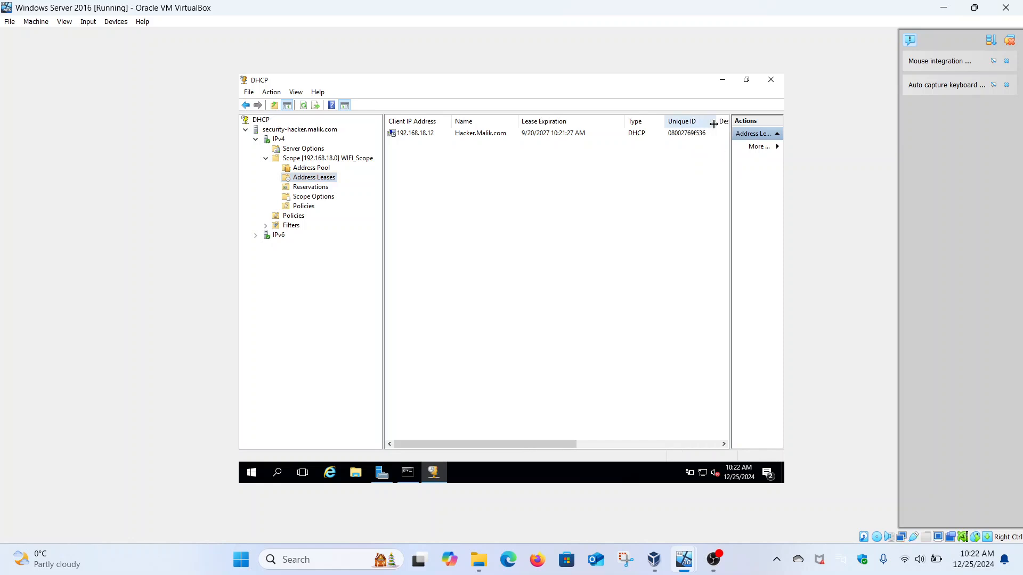
click(406, 135)
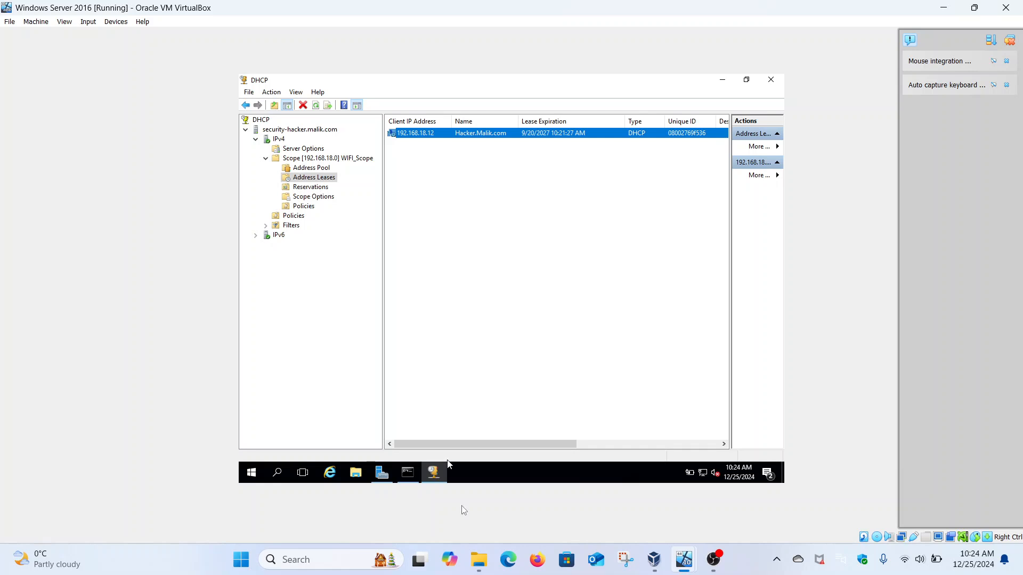
mouse_move(431, 461)
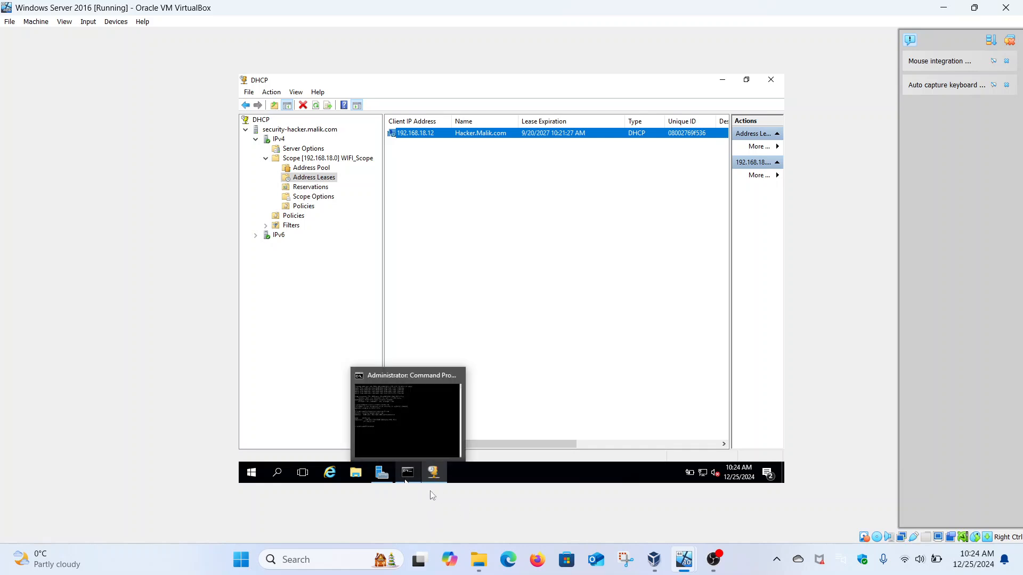
click(436, 389)
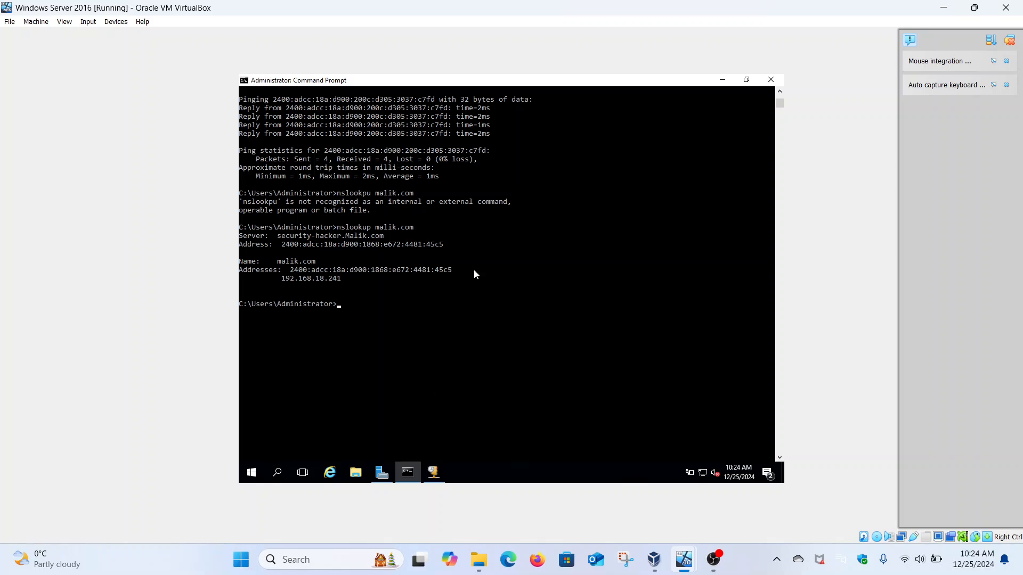
scroll(475, 275, down, 2)
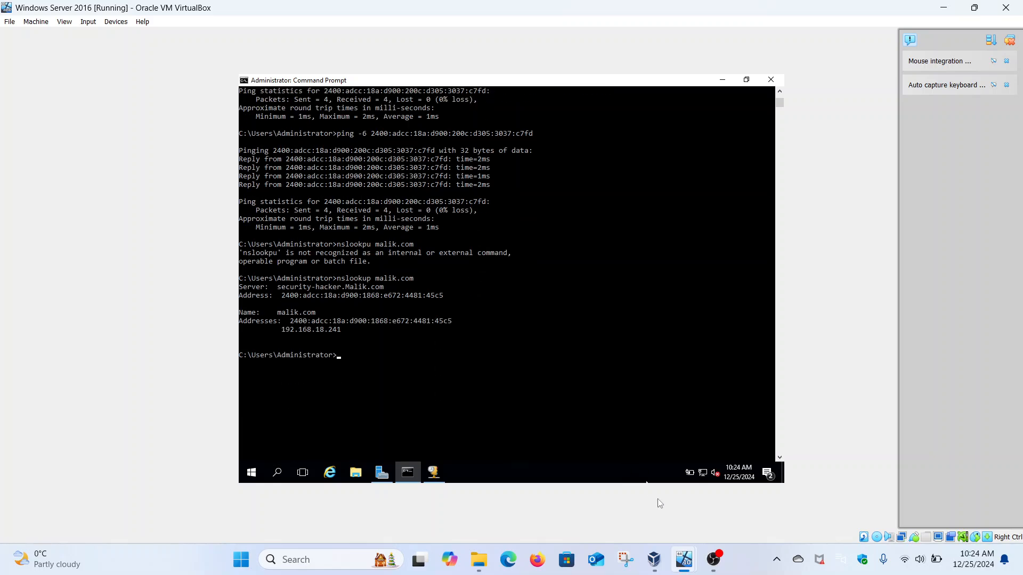
Switch to the Windows 1101 client VM, clear its Command Prompt with cls and run ipconfig /all.
mouse_move(684, 559)
click(611, 494)
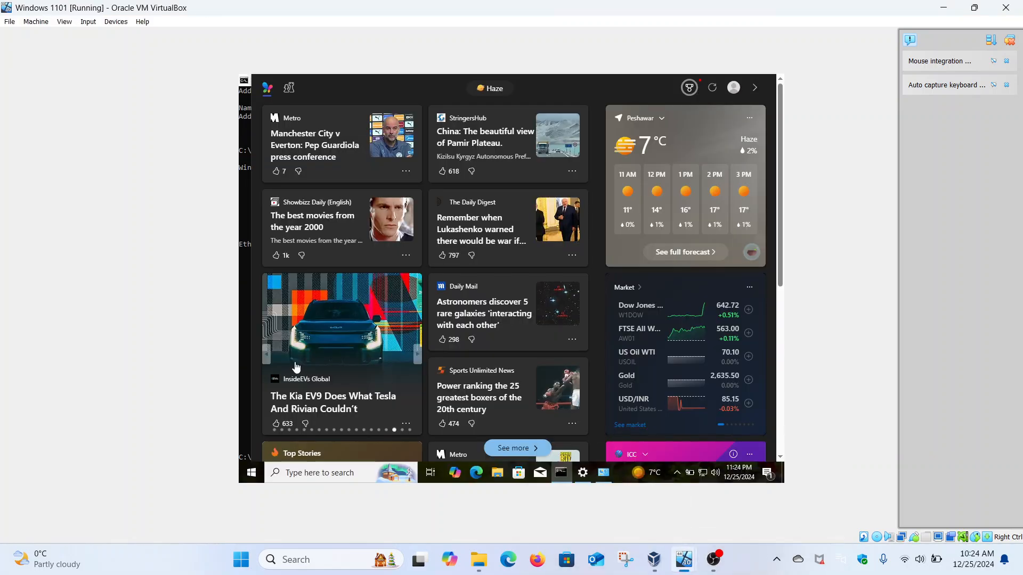
click(258, 479)
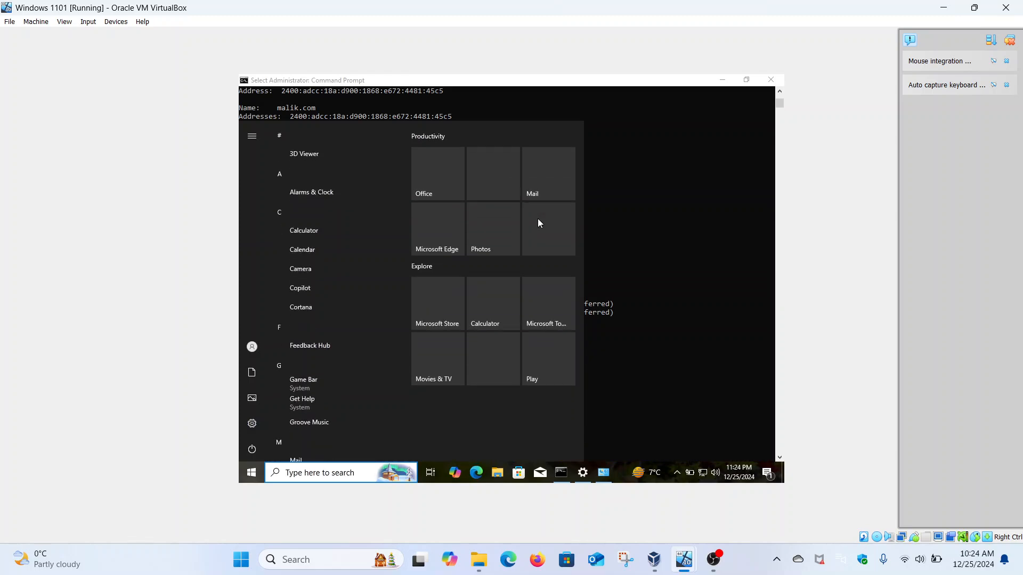
click(689, 220)
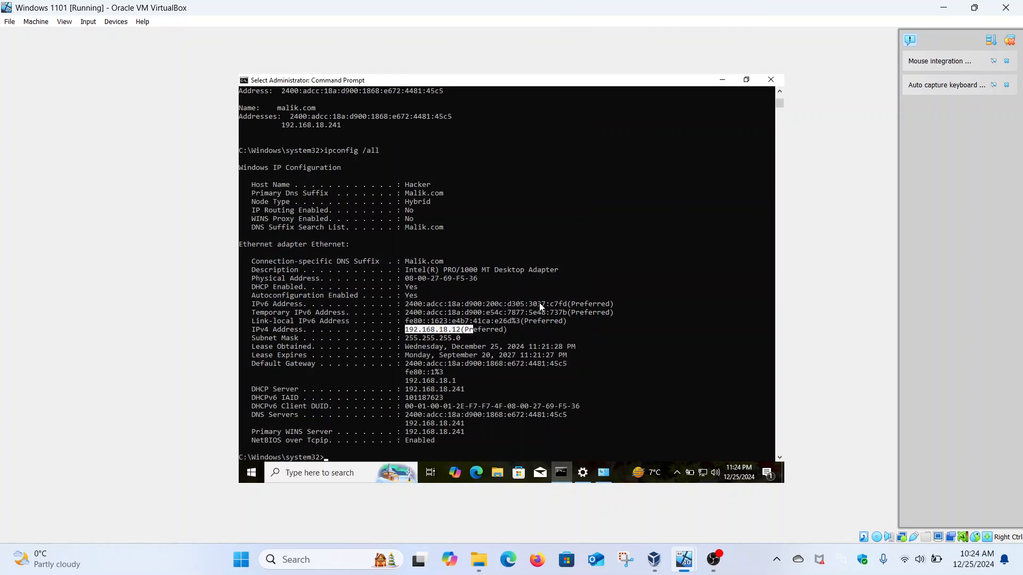
text(cls)
key(Return)
text(ipconfig /all)
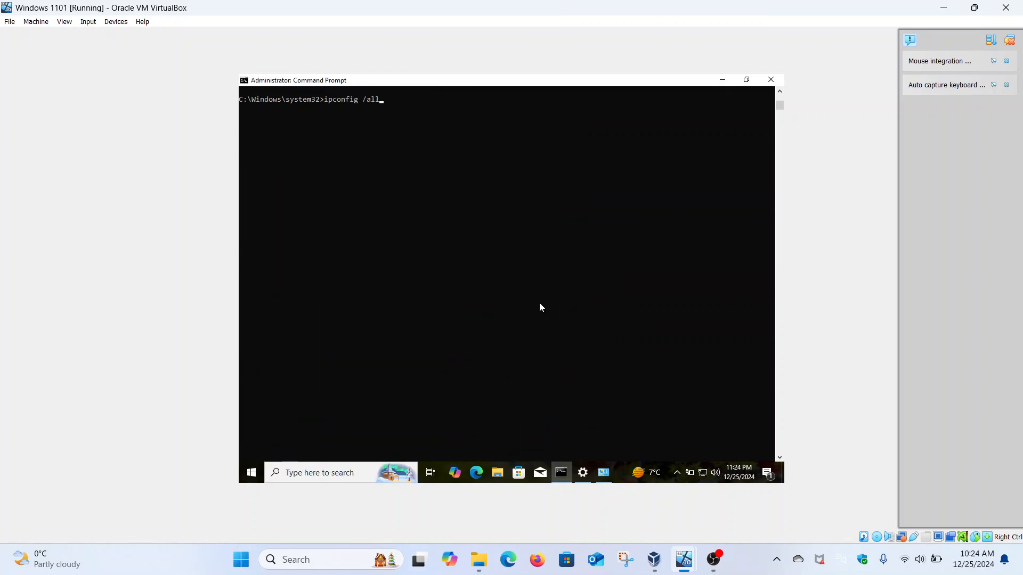
key(Return)
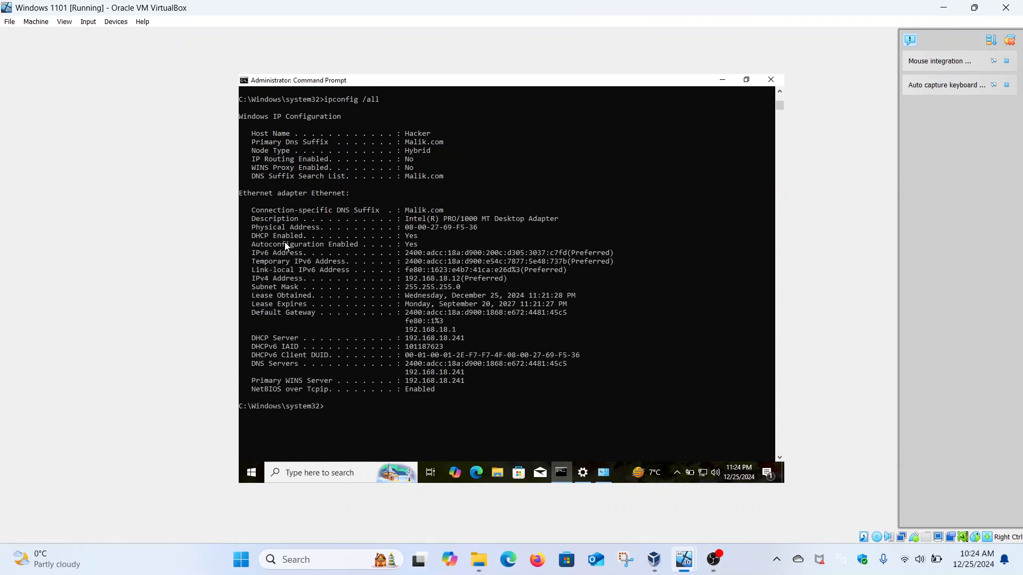
Compare the DHCP Enabled line in the latest and the earliest ipconfig output, and highlight the IPv4 address in the earliest one.
drag(252, 236, 421, 235)
scroll(420, 235, up, 10)
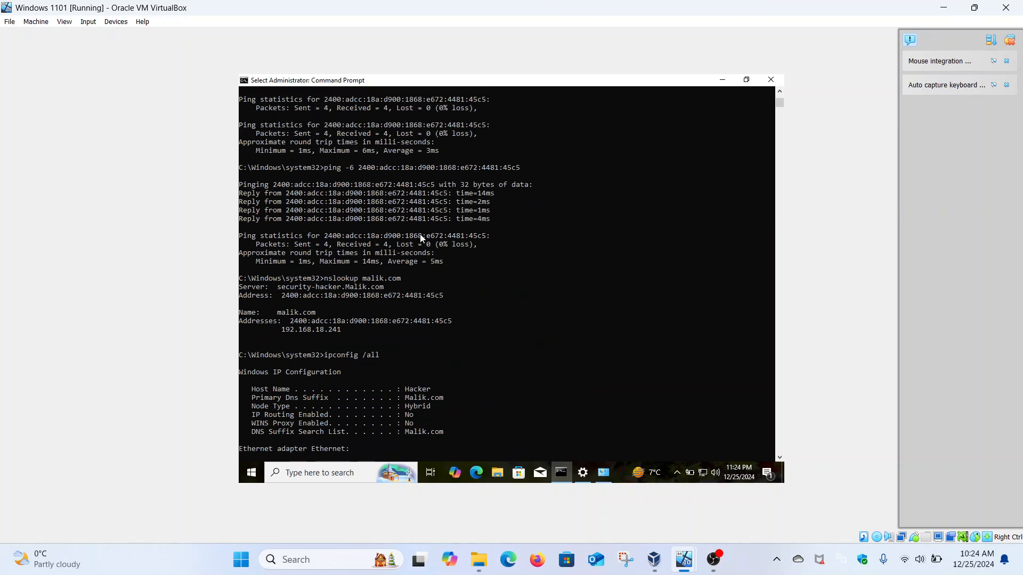
scroll(421, 236, up, 6)
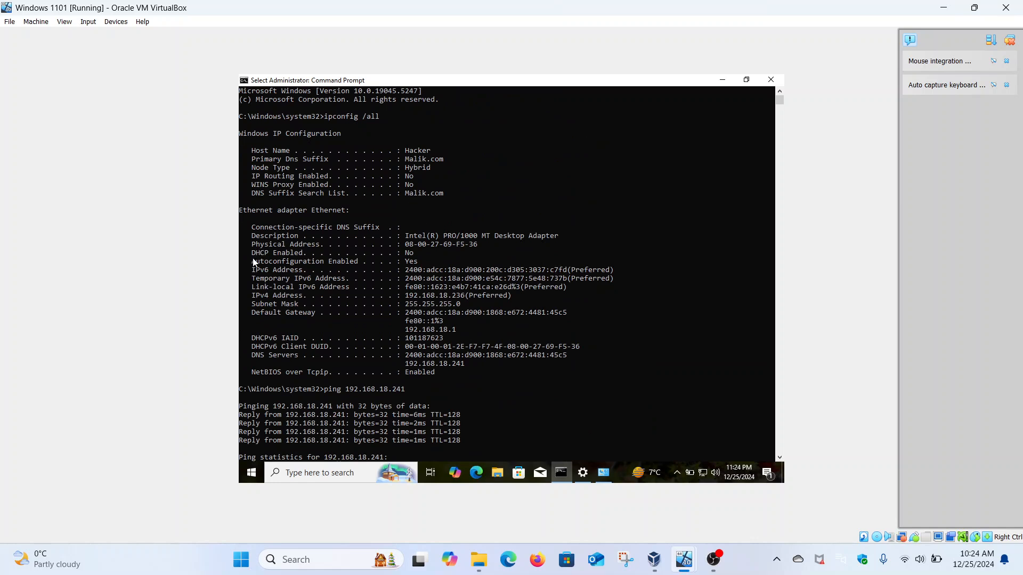
drag(252, 252, 421, 258)
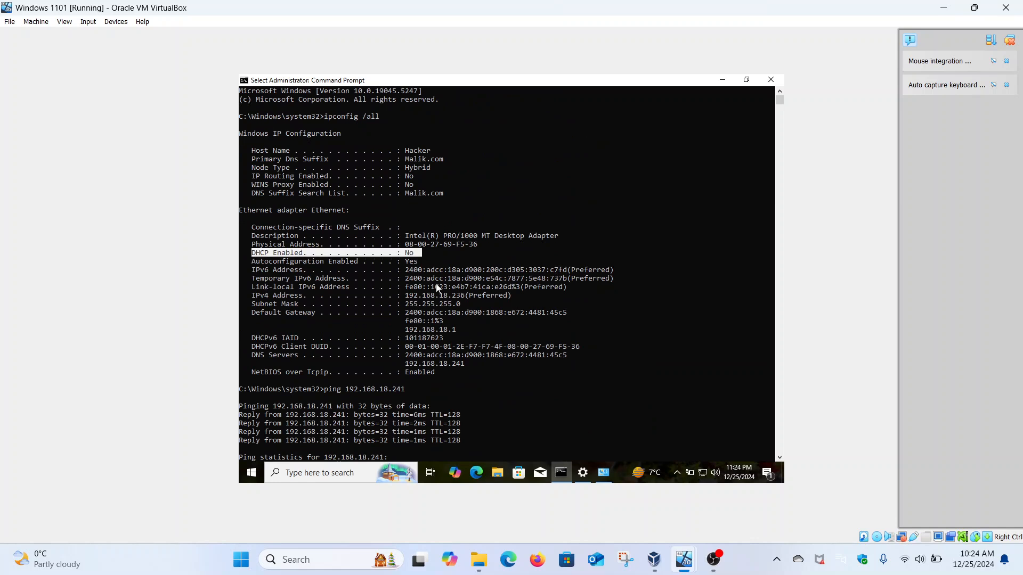
double_click(463, 295)
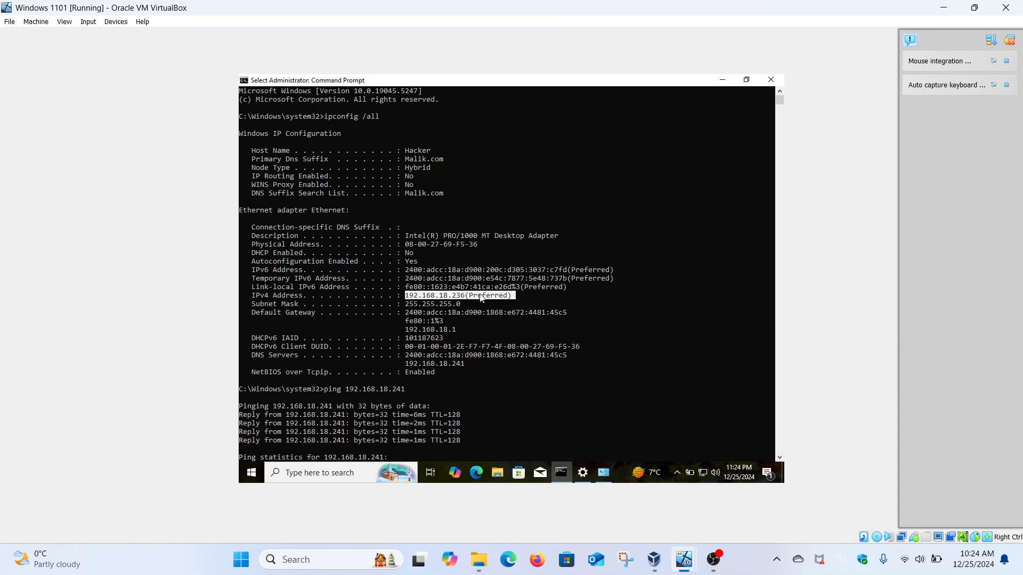
scroll(466, 295, down, 9)
scroll(465, 296, down, 16)
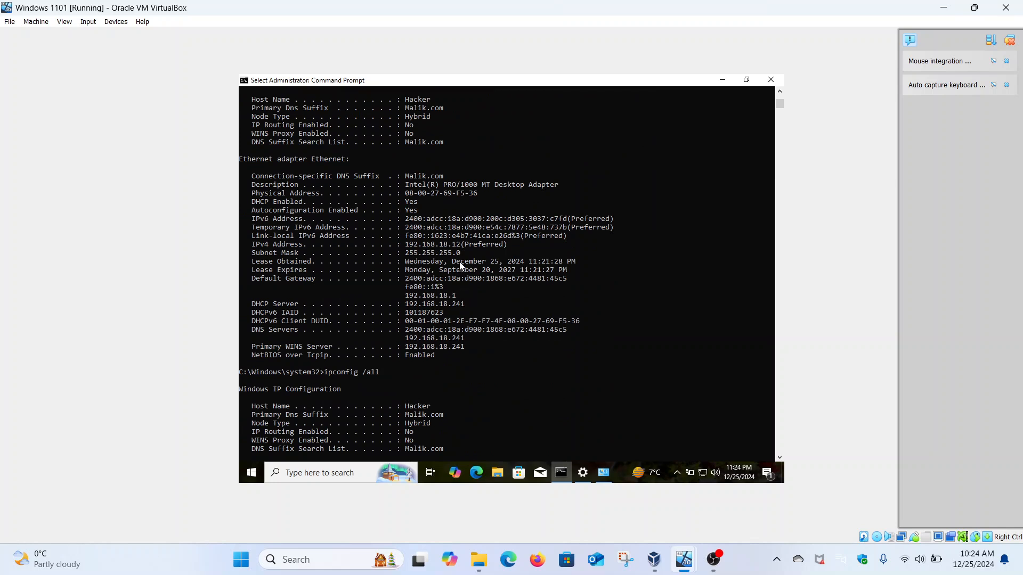
scroll(470, 246, down, 10)
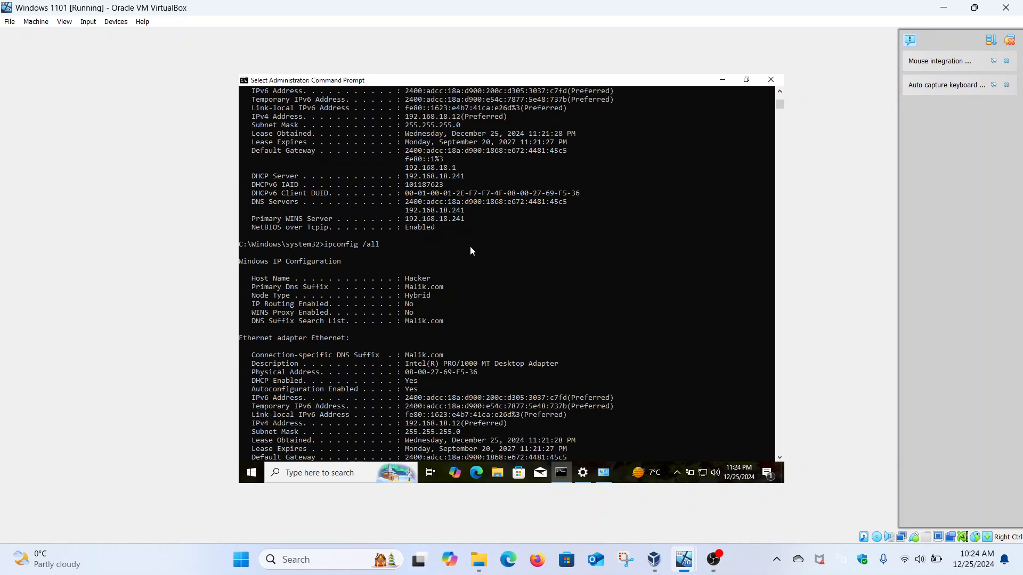
scroll(469, 246, down, 4)
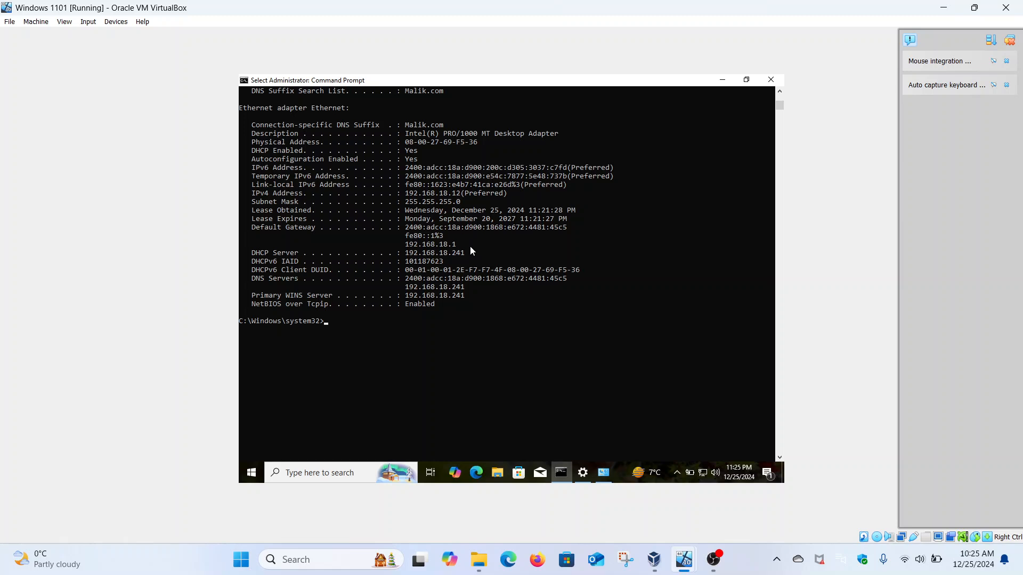
Switch to the Windows Server 2016 VM and open Network and Sharing Center from a maximized Control Panel.
mouse_move(688, 551)
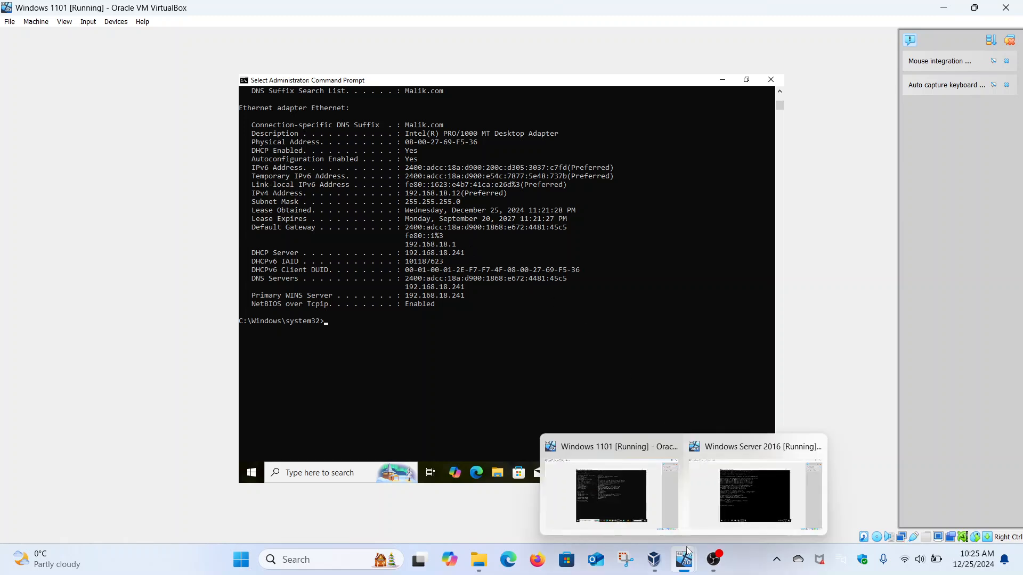
click(732, 484)
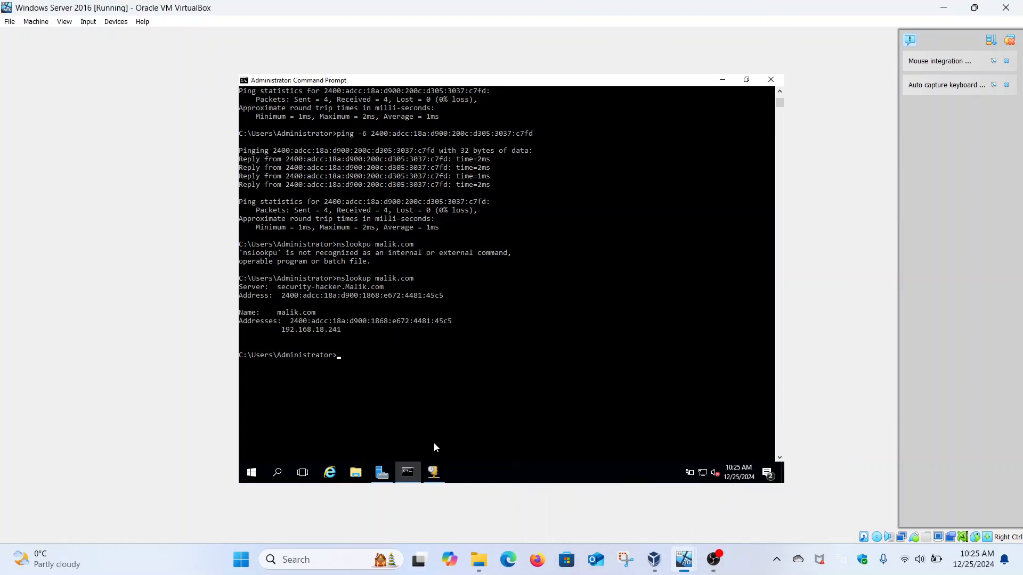
click(255, 476)
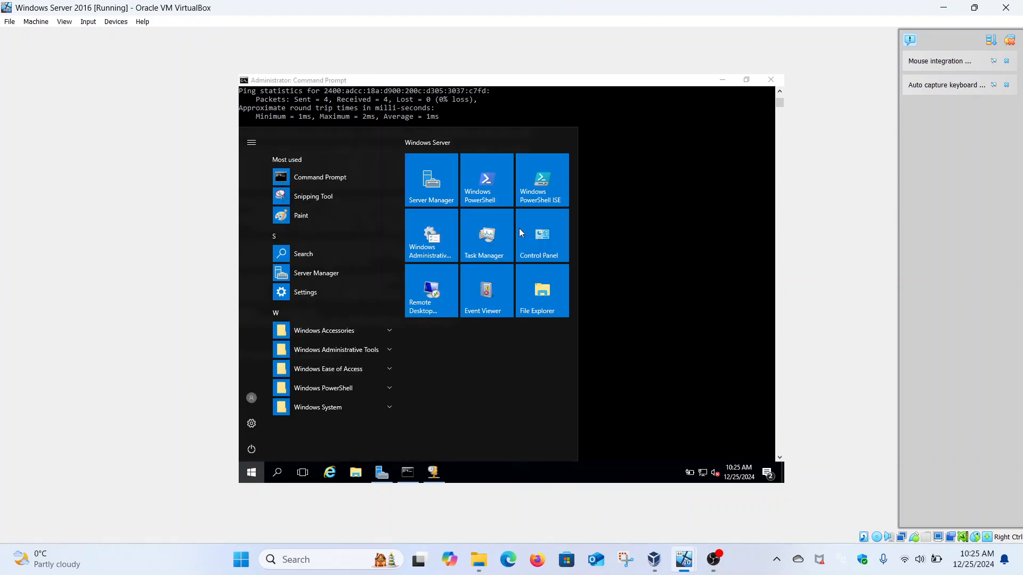
click(522, 234)
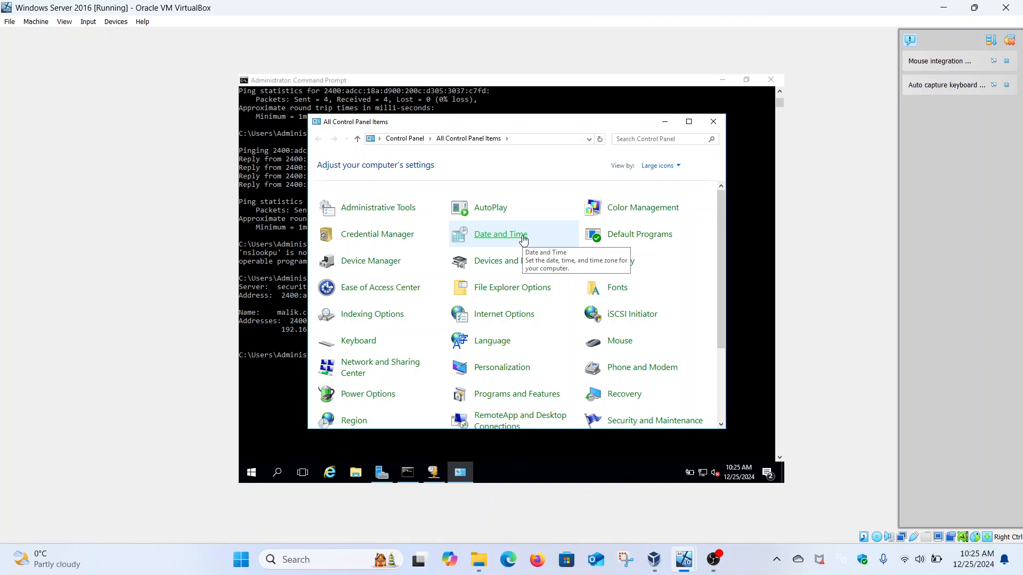
click(689, 121)
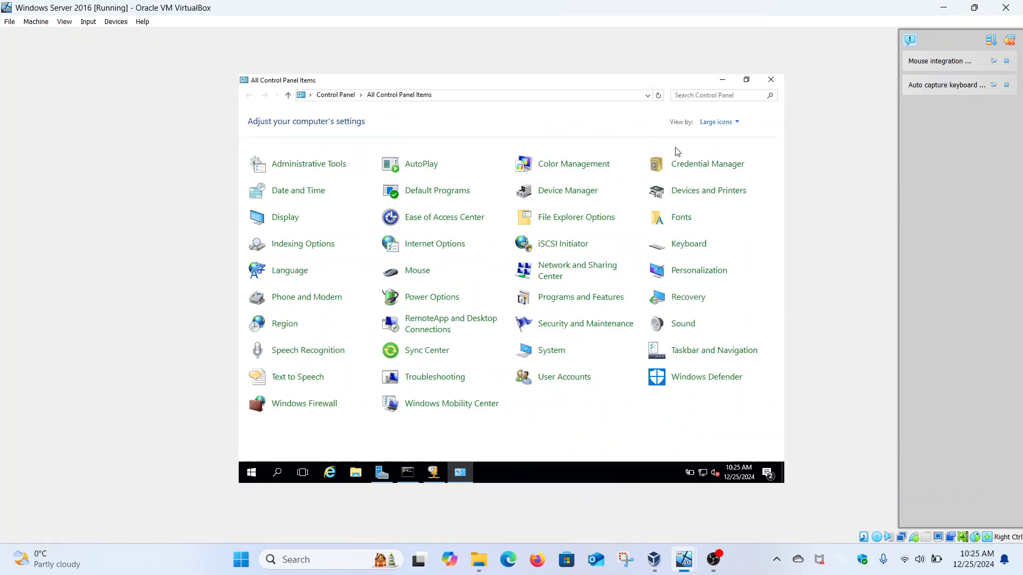
click(569, 272)
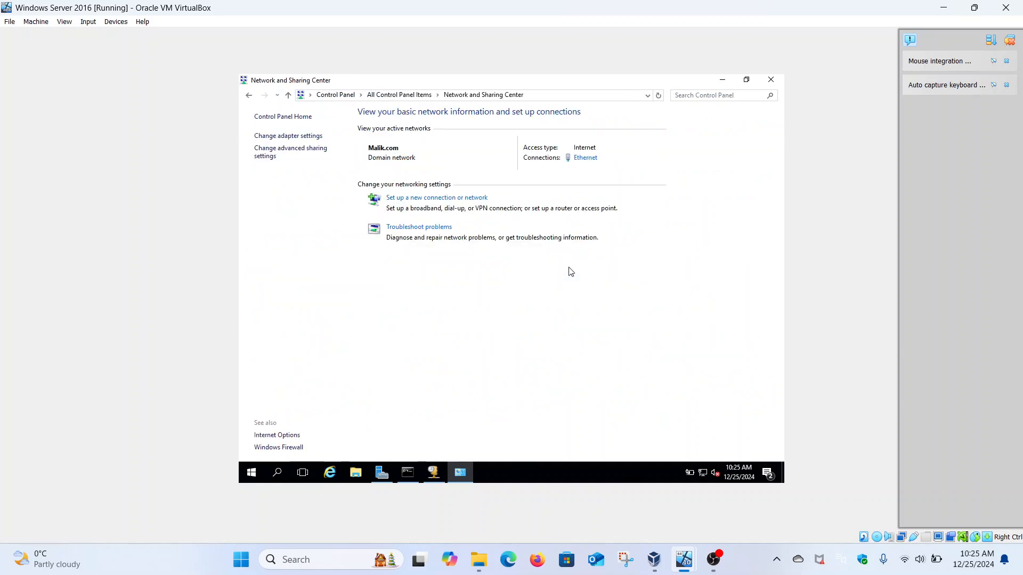
Open the Internet Protocol Version 4 (TCP/IPv4) properties of the server's Ethernet connection to check its address settings.
click(585, 163)
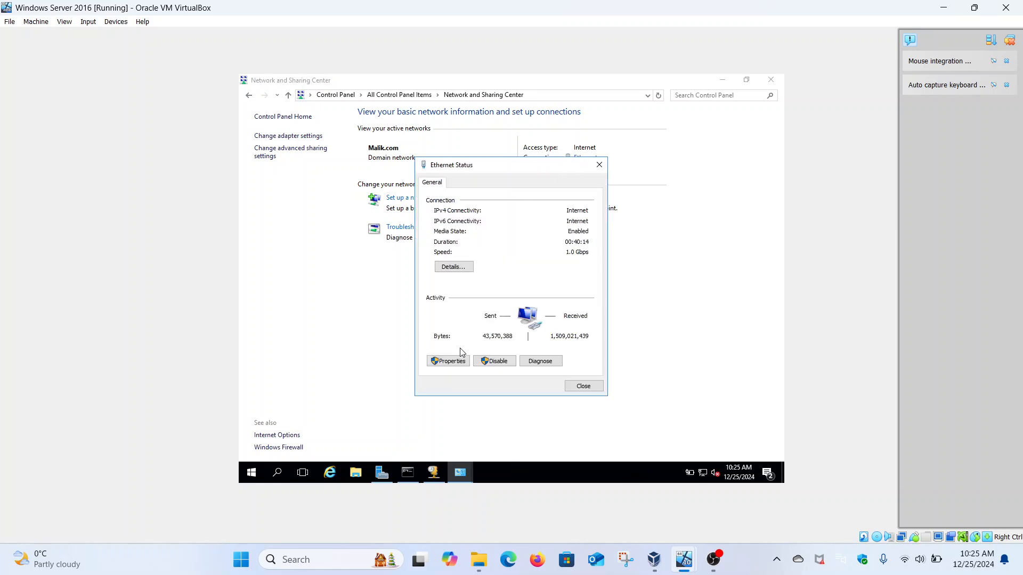
click(461, 361)
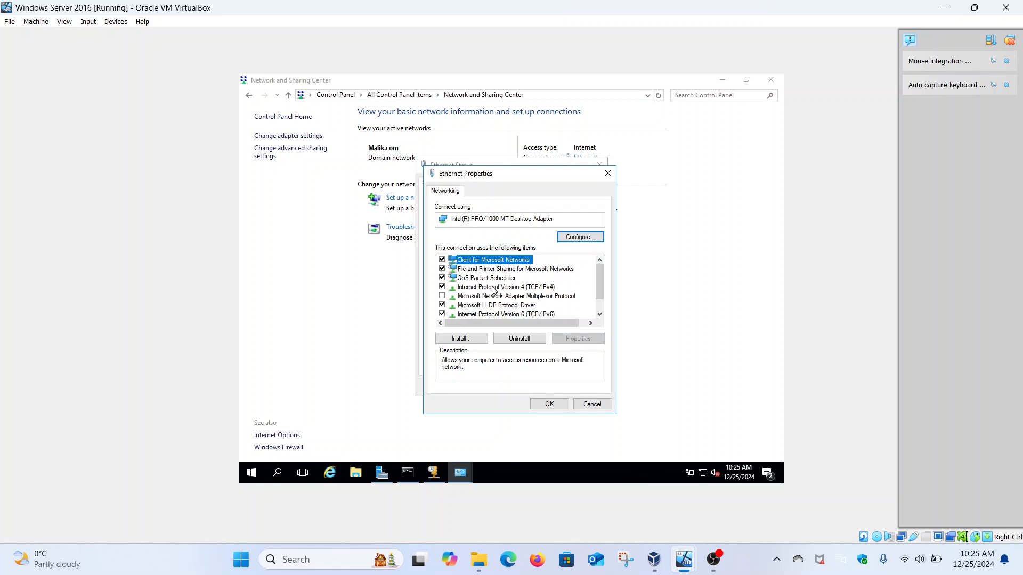
click(545, 288)
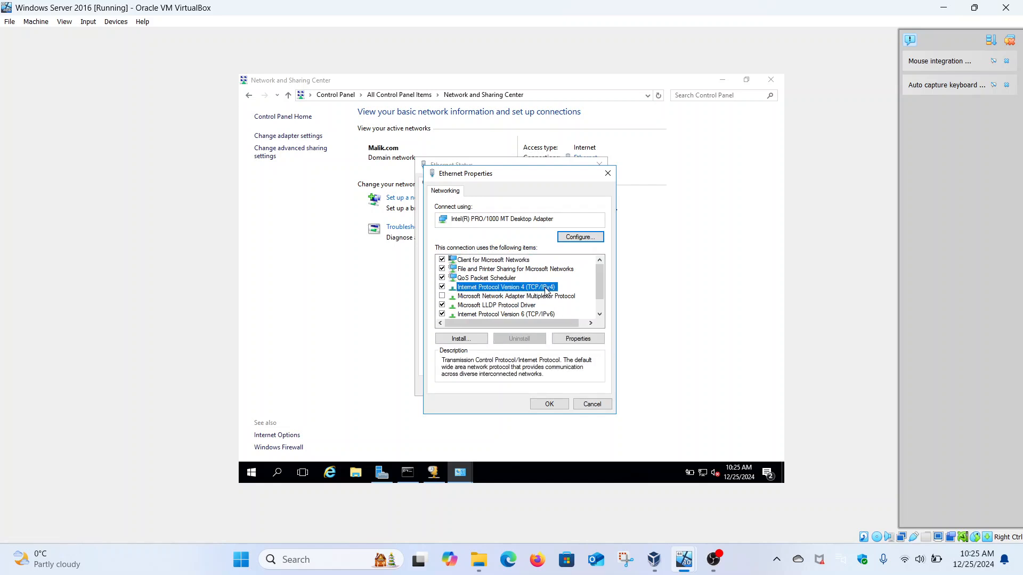
click(568, 339)
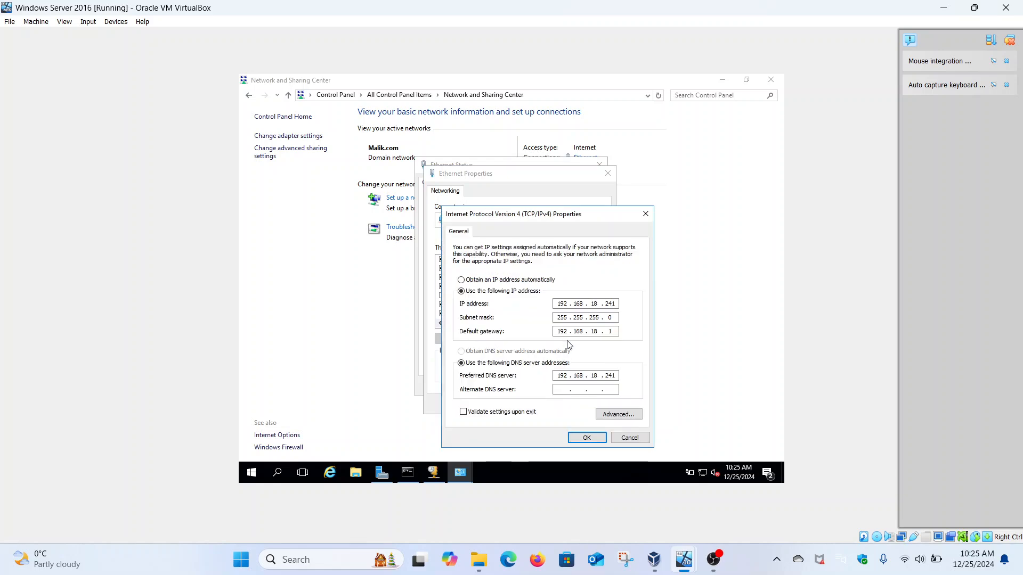
click(714, 560)
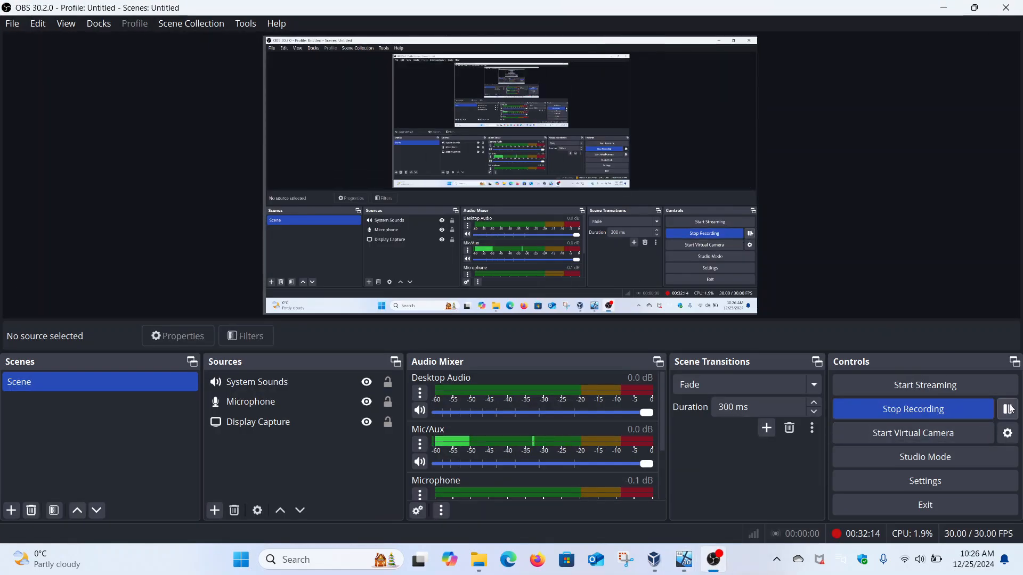
Return to the server VM, accept the IPv4 properties dialog and reopen it to review the Ethernet connection's static address settings.
click(943, 7)
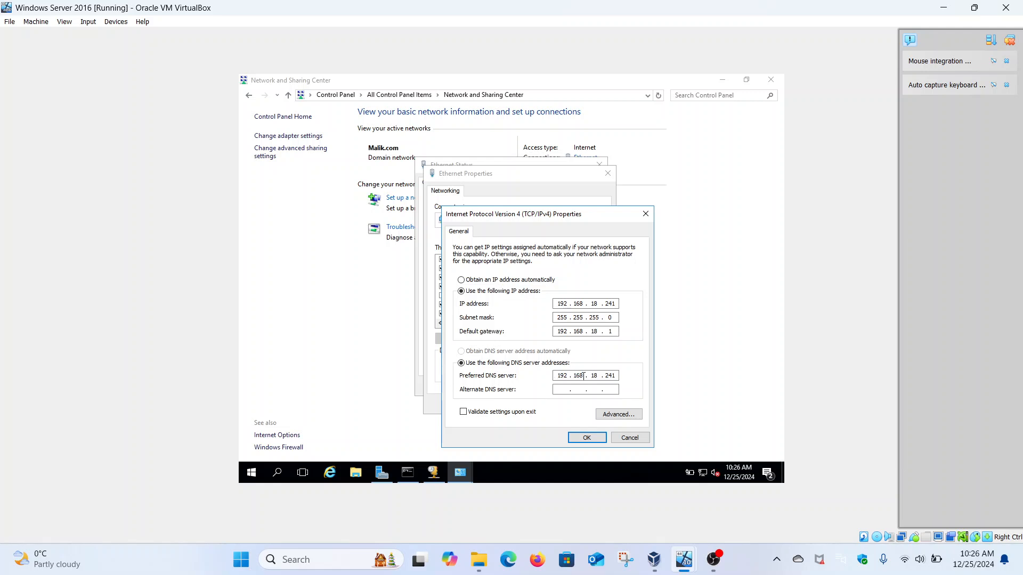
click(586, 441)
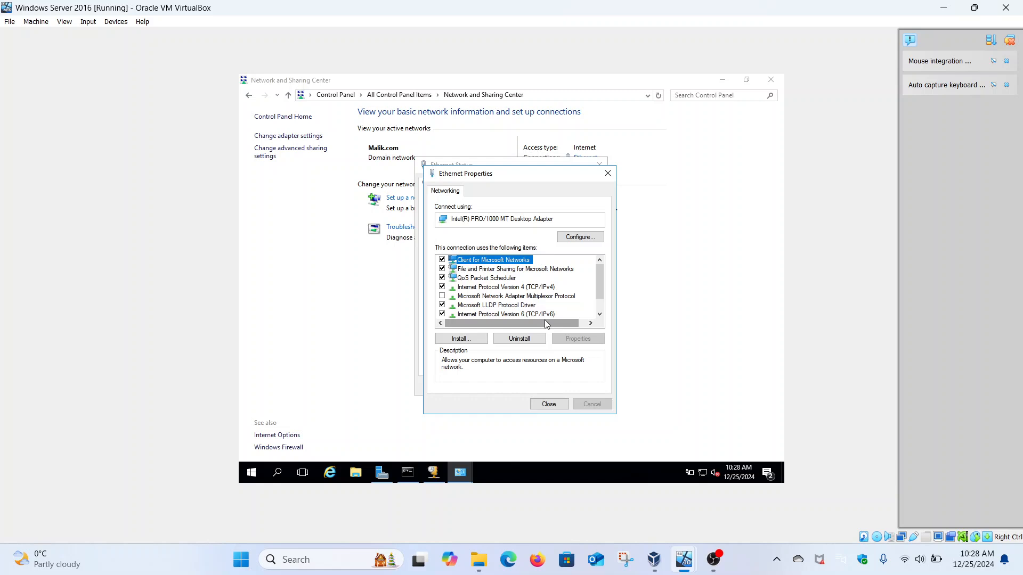
click(545, 288)
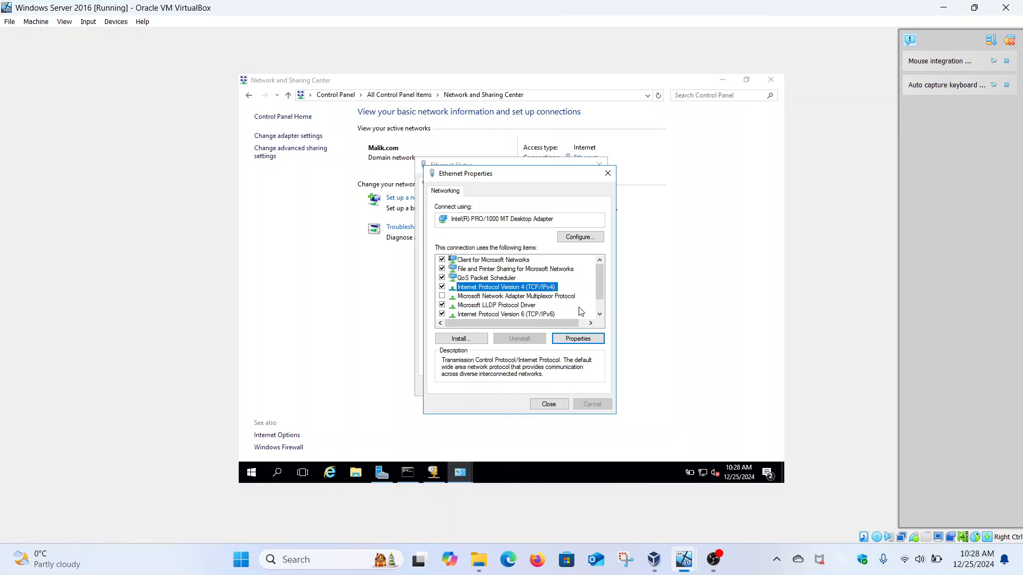
click(573, 340)
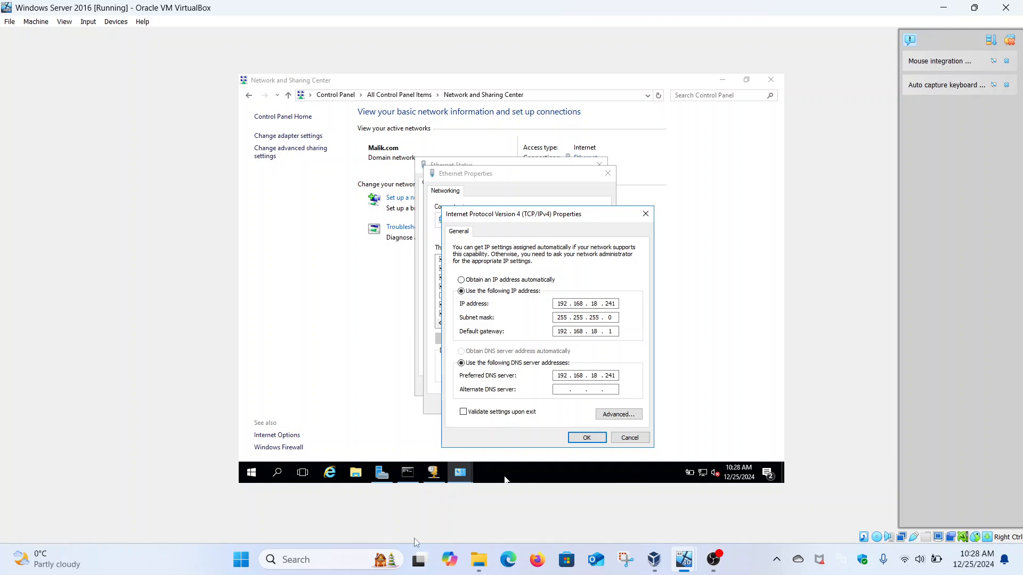
Highlight the Ethernet adapter's DHCP Enabled line in the server's ipconfig /all output, then minimize the Command Prompt.
click(406, 472)
scroll(469, 181, up, 15)
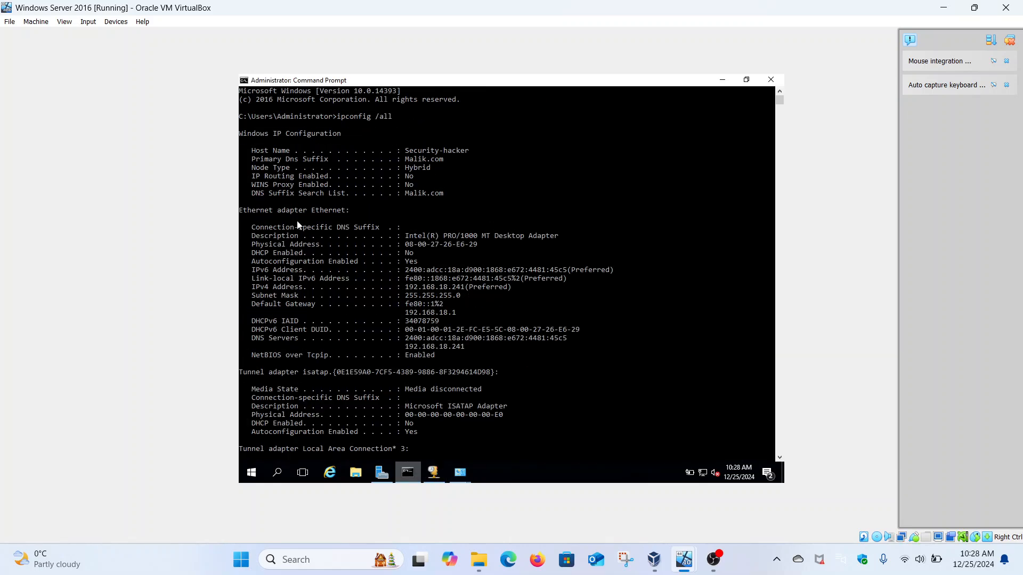
click(249, 253)
drag(268, 258, 426, 260)
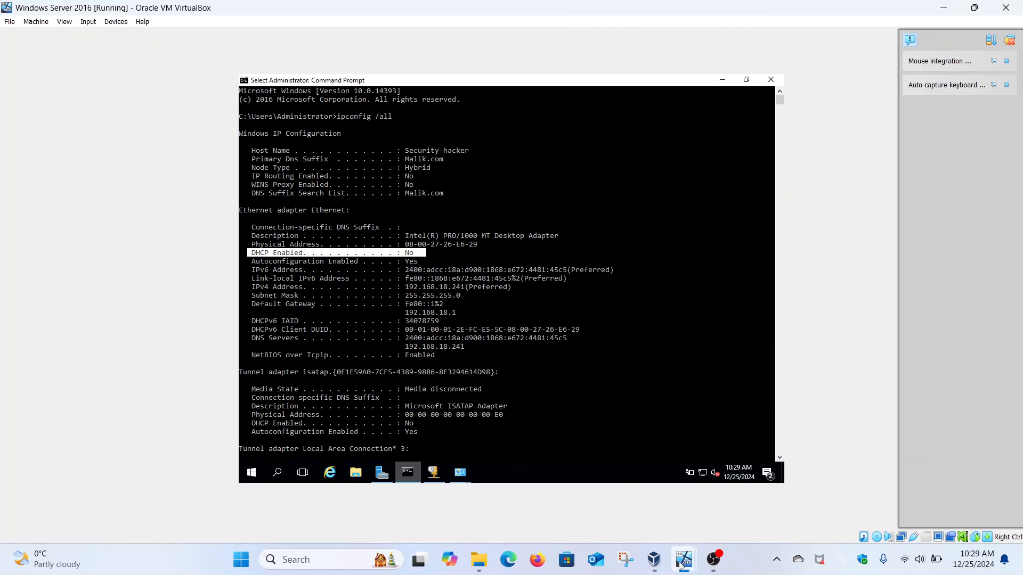
mouse_move(688, 554)
click(722, 79)
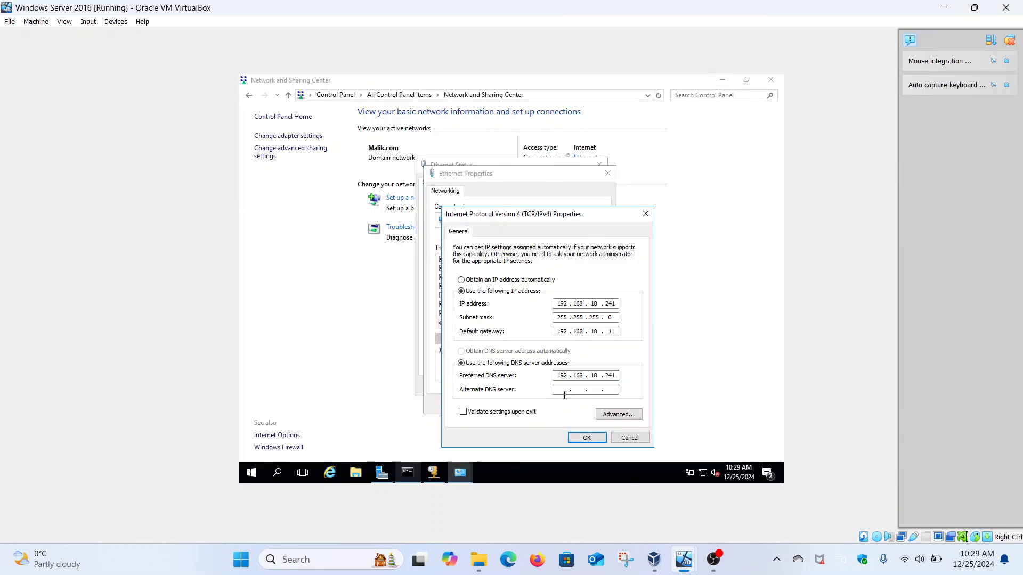
Check the TCP/IPv6 and TCP/IPv4 properties of the server's Ethernet connection without changes, then close Ethernet Properties.
click(587, 437)
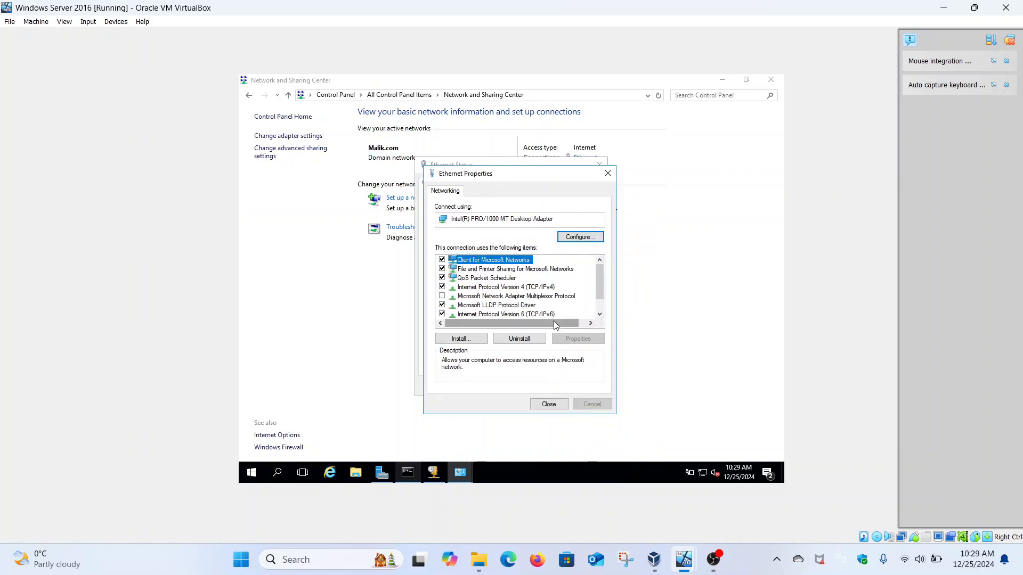
click(550, 314)
click(569, 339)
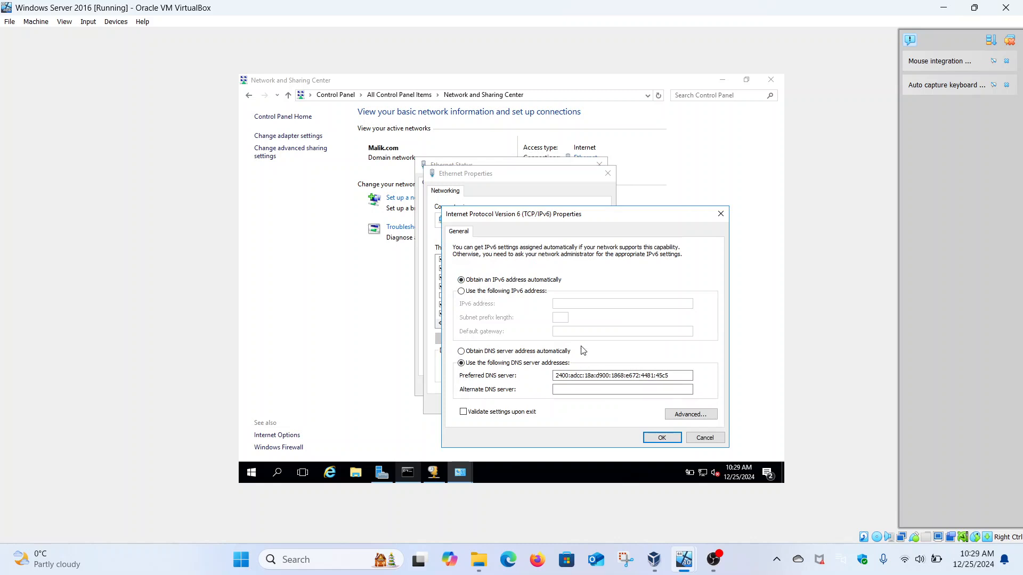
click(721, 214)
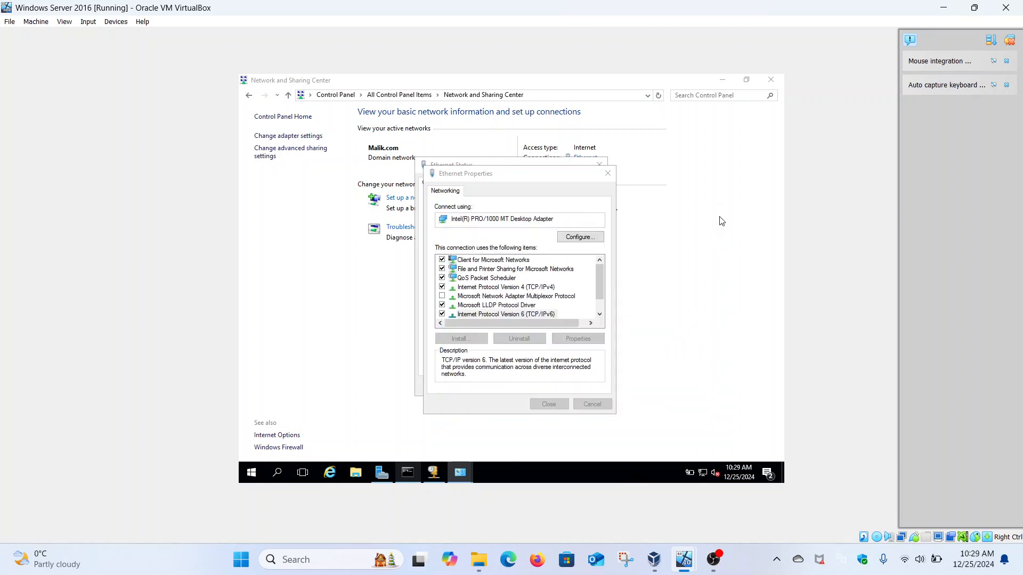
click(546, 288)
click(584, 340)
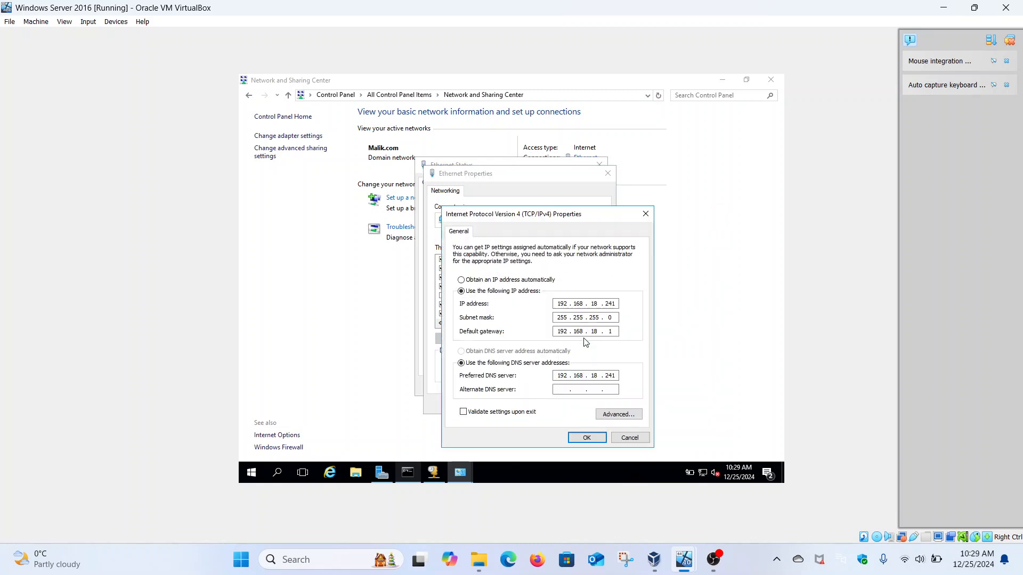
click(645, 214)
click(548, 404)
Switch to the Windows 1101 client VM, bring up Network Connections and try to insert Ctrl-Alt-Del into the guest.
mouse_move(684, 558)
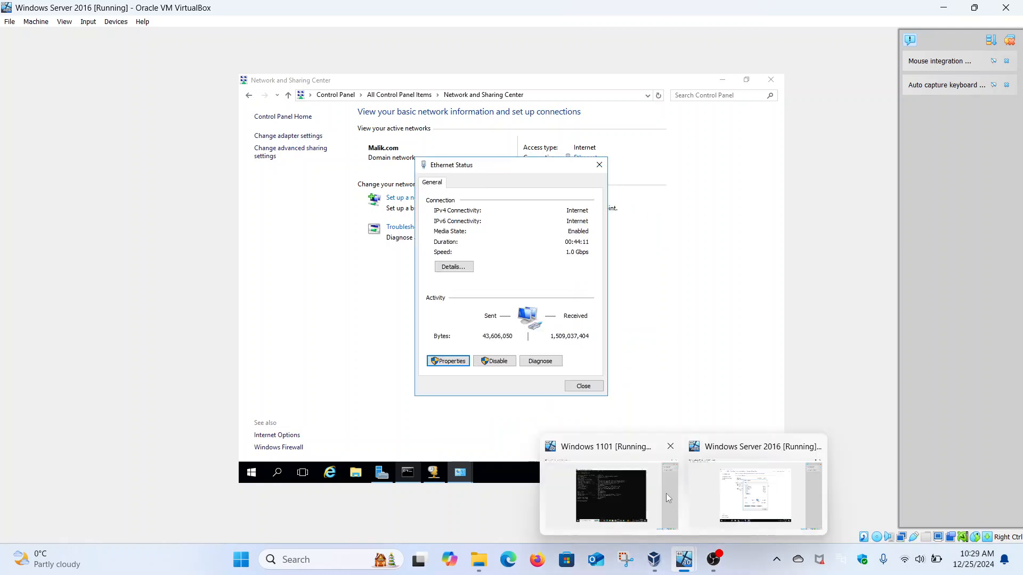
click(656, 484)
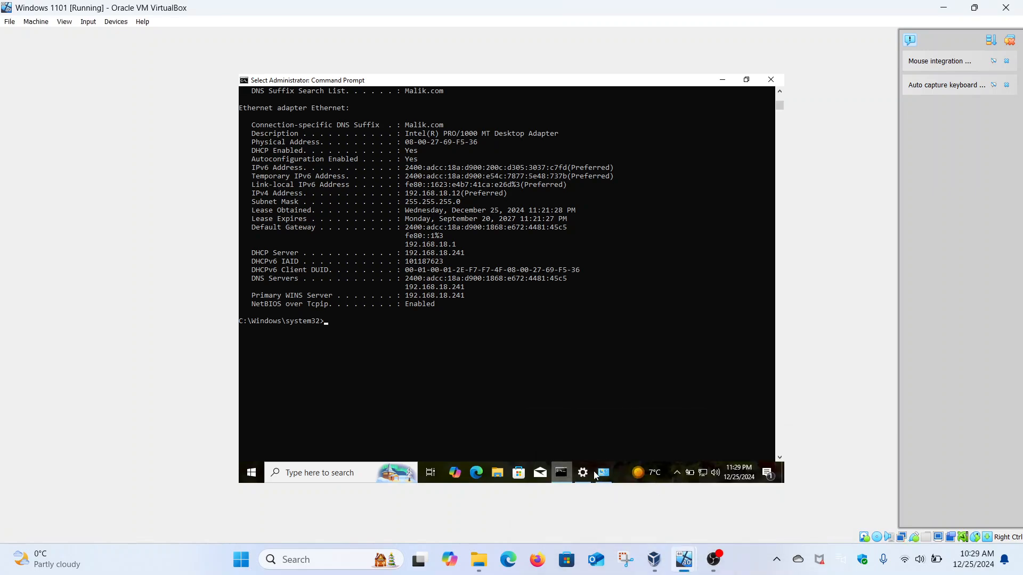
click(605, 479)
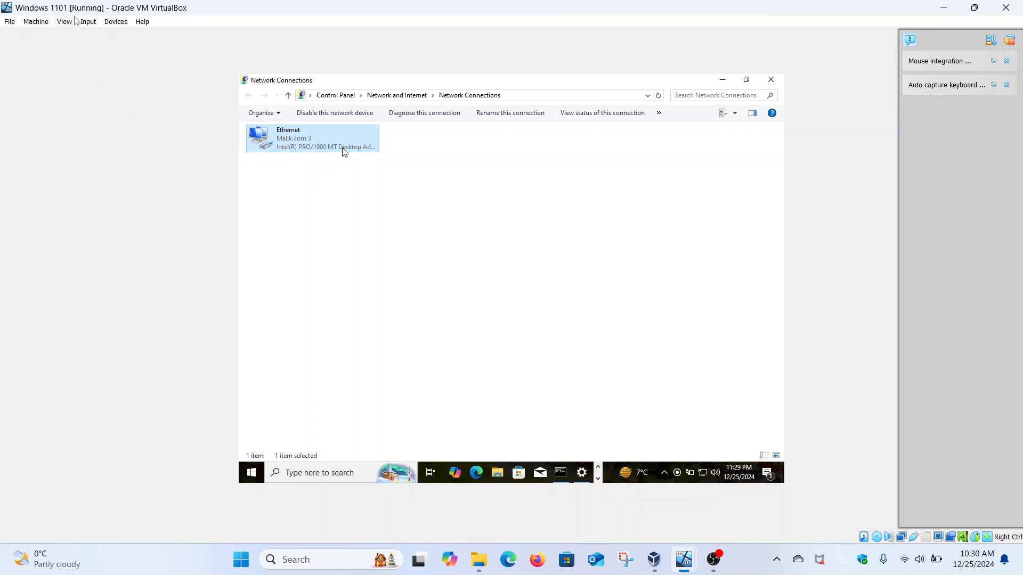
click(87, 24)
mouse_move(100, 36)
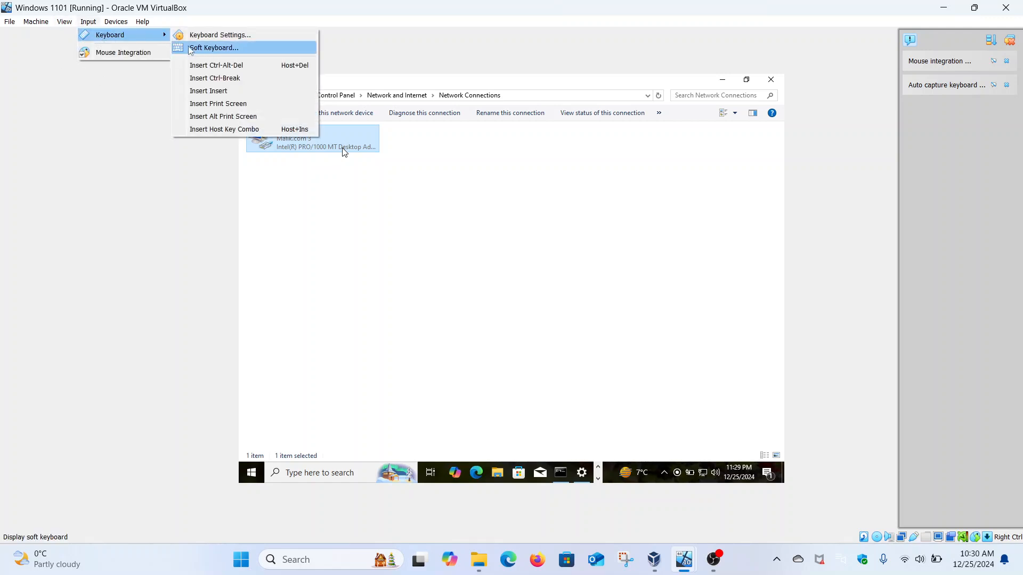
click(218, 70)
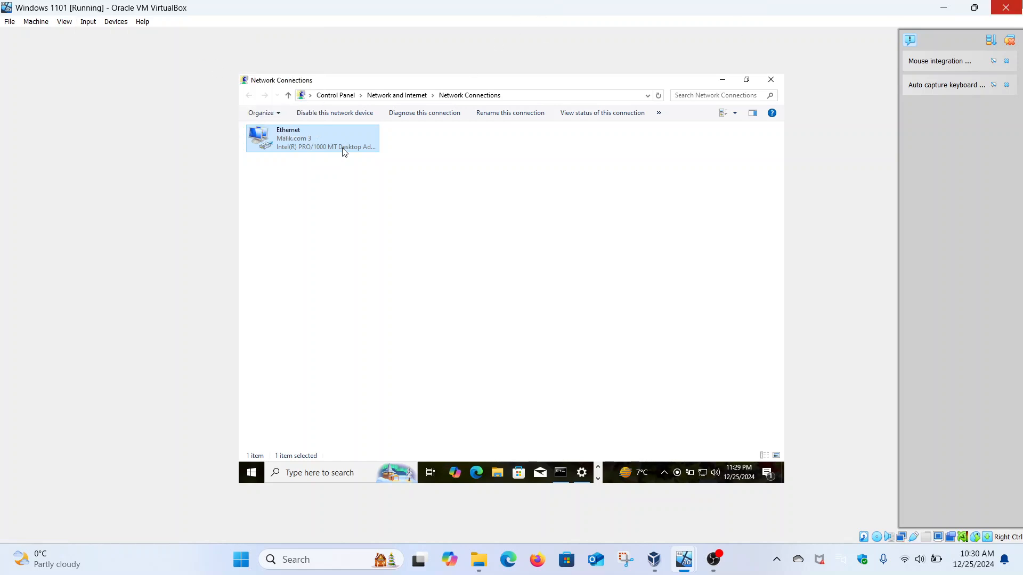
Power off the Windows 1101 client VM and close the Ethernet Status window on the server.
click(1006, 8)
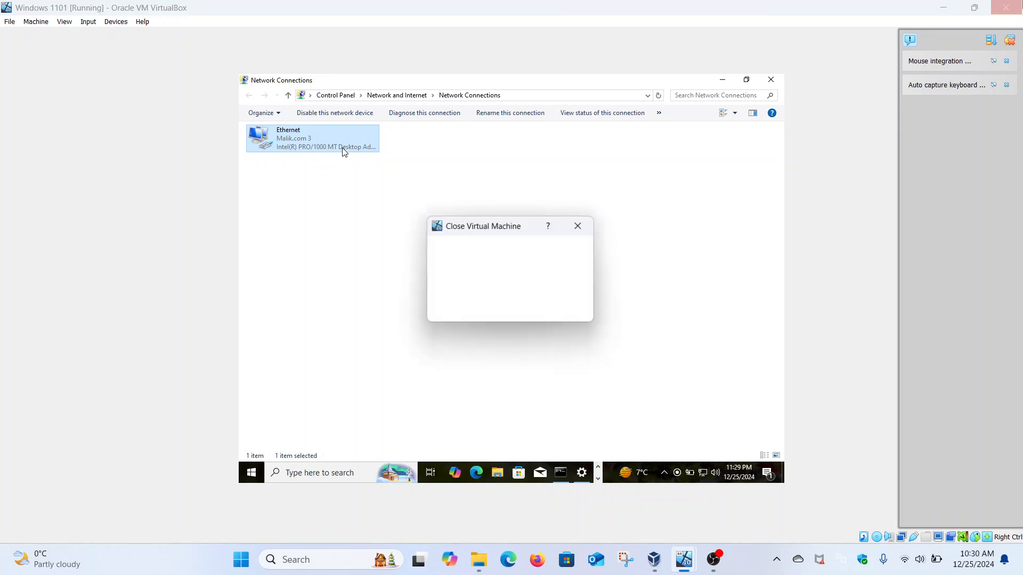
click(477, 308)
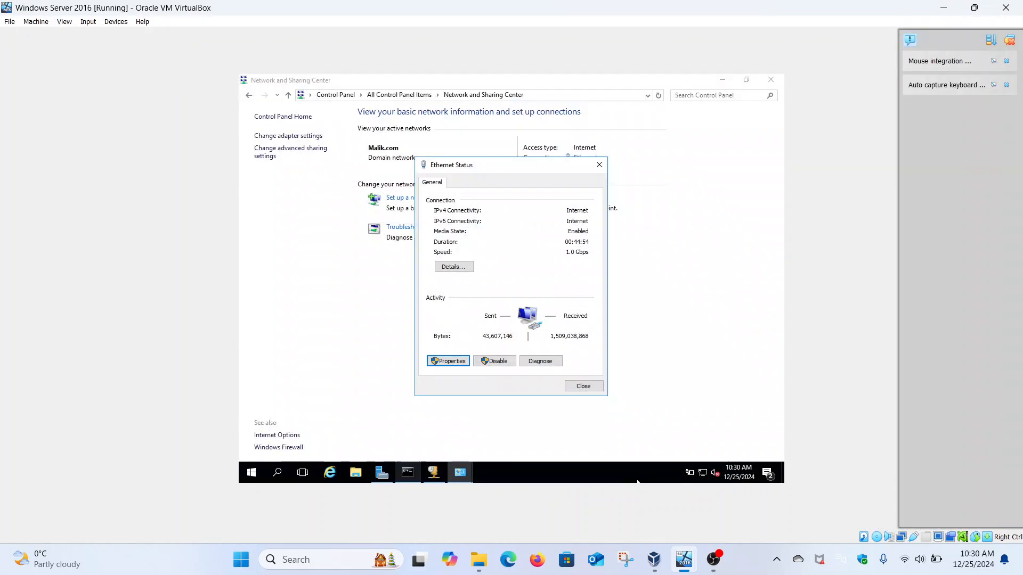
click(583, 386)
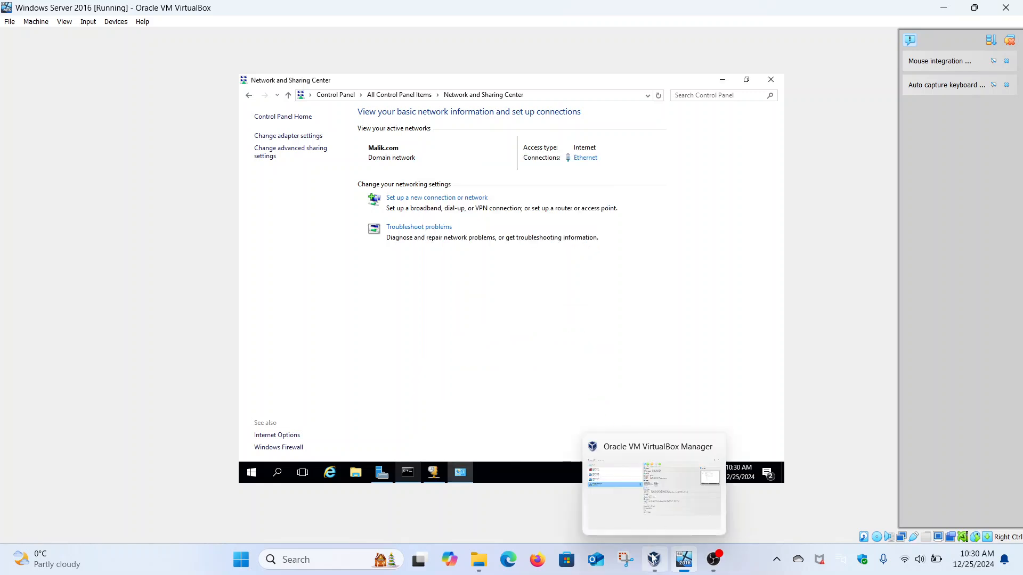
Start the Windows 1101 VM from Oracle VM VirtualBox Manager.
click(654, 560)
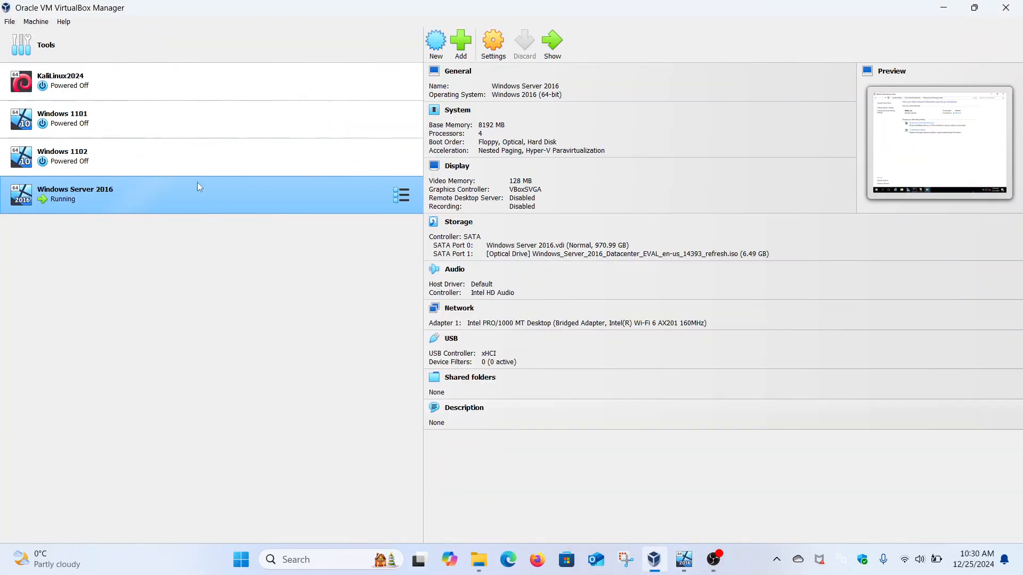
click(186, 123)
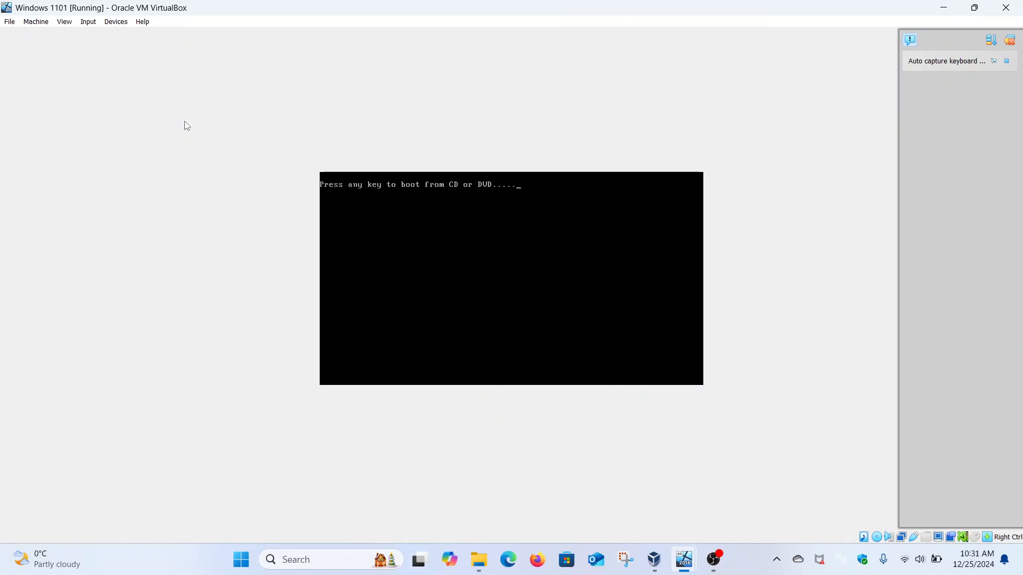
key(Return)
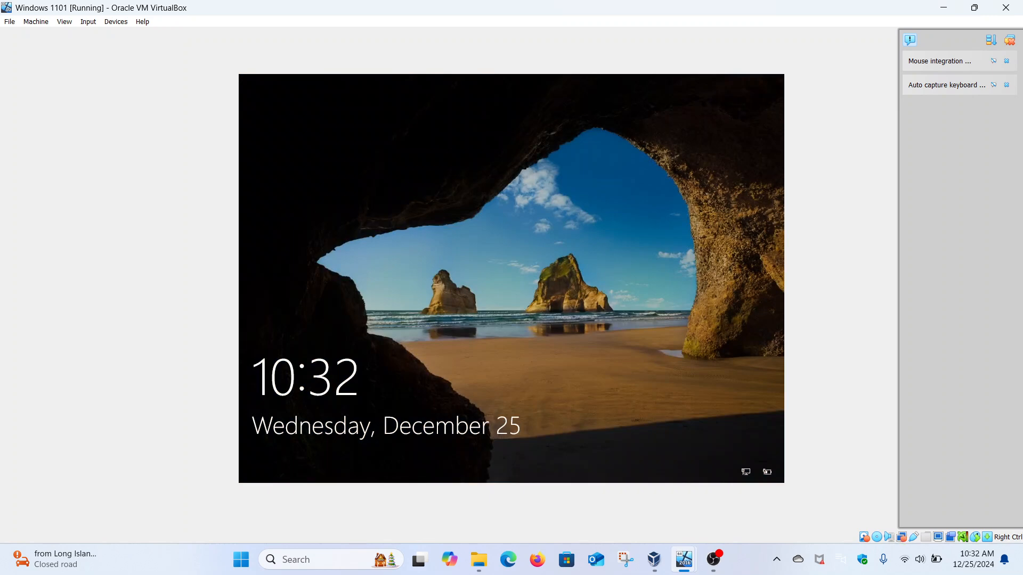
Dismiss the client's lock screen and sign in to the preselected account with its password.
click(415, 139)
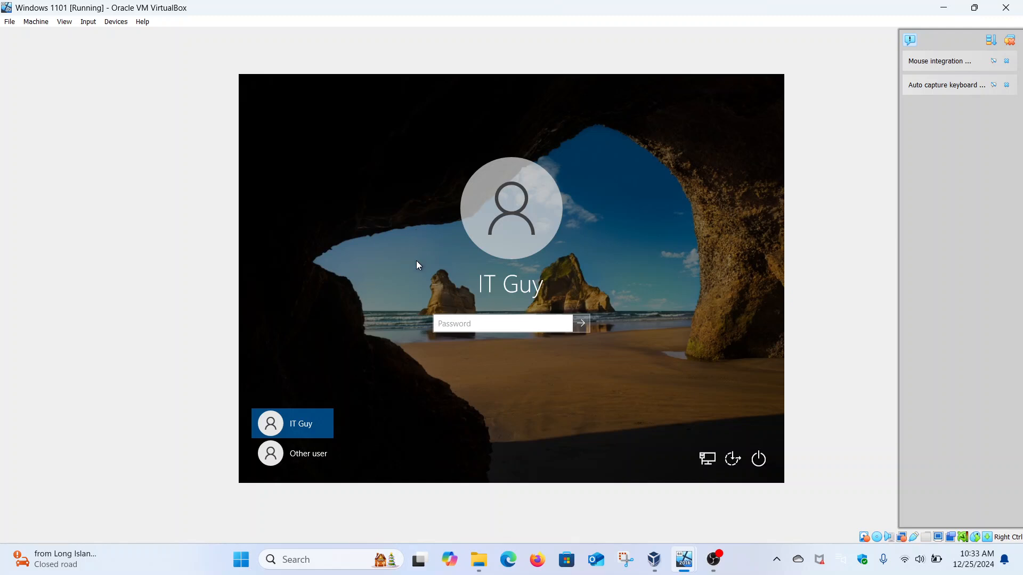
key(Caps_Lock)
text(•)
key(Caps_Lock)
text(•••••••••)
key(Return)
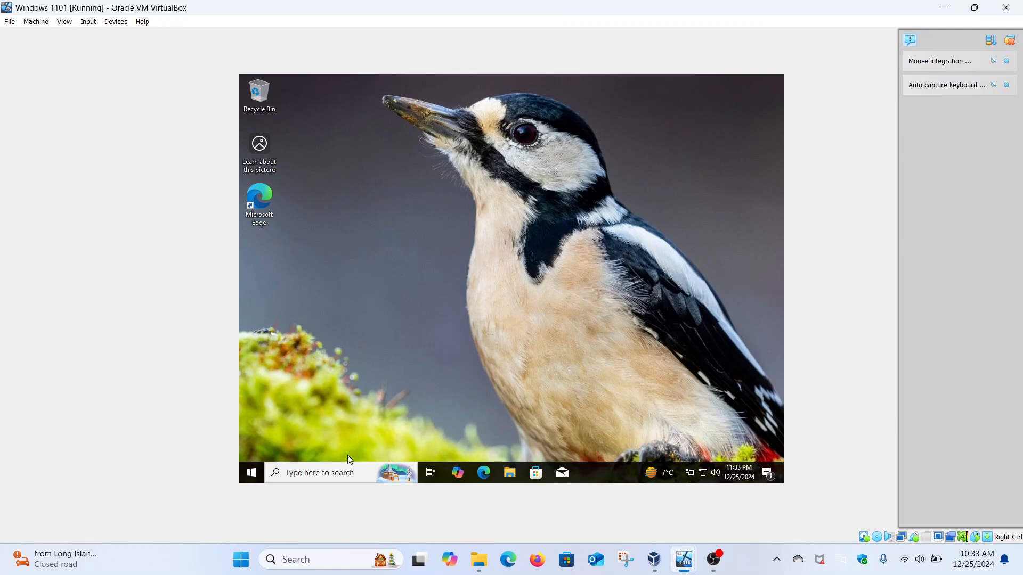
Find cmd on the client, run Command Prompt as administrator and maximize its window.
click(326, 471)
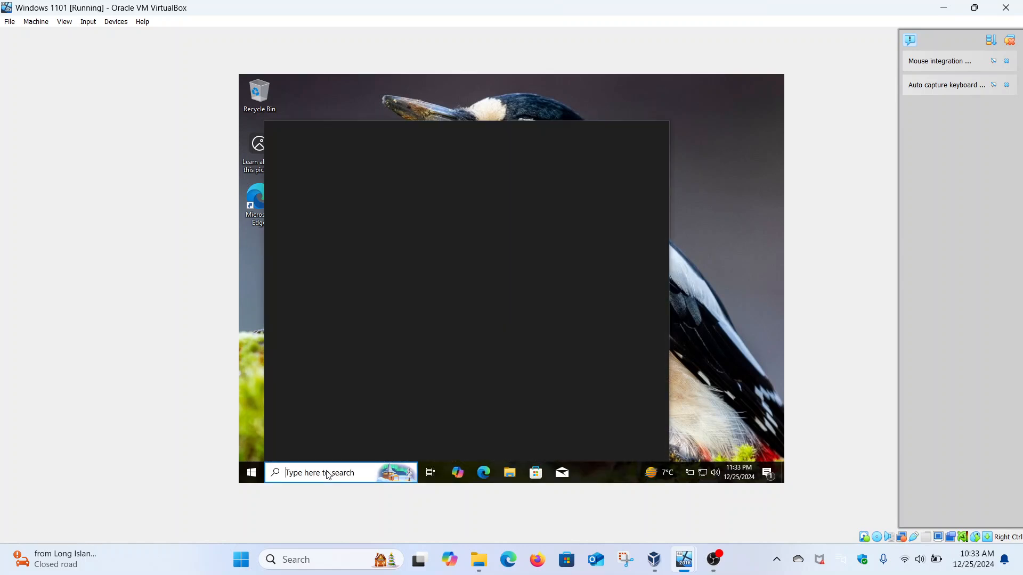
text(cmd)
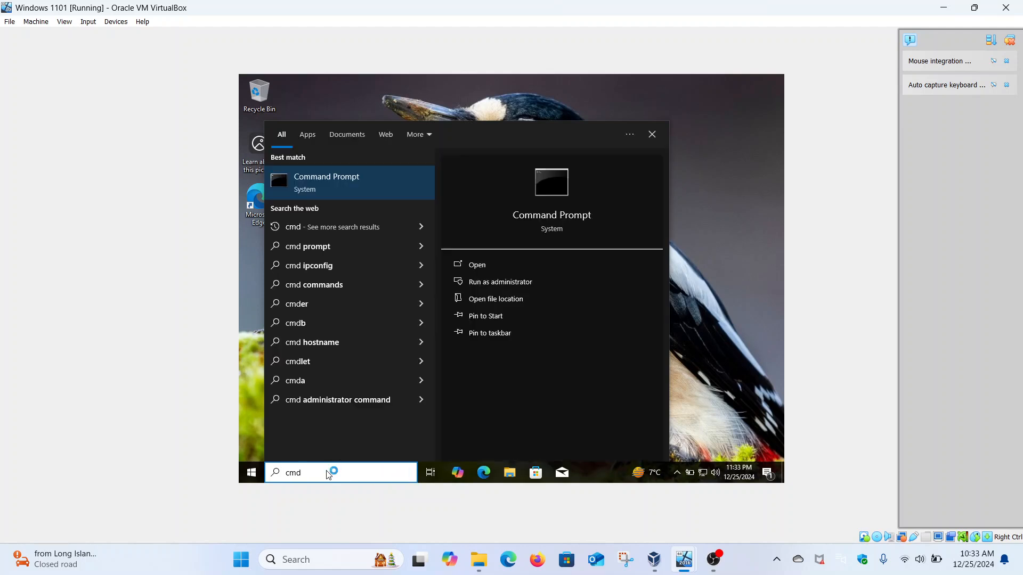
click(508, 288)
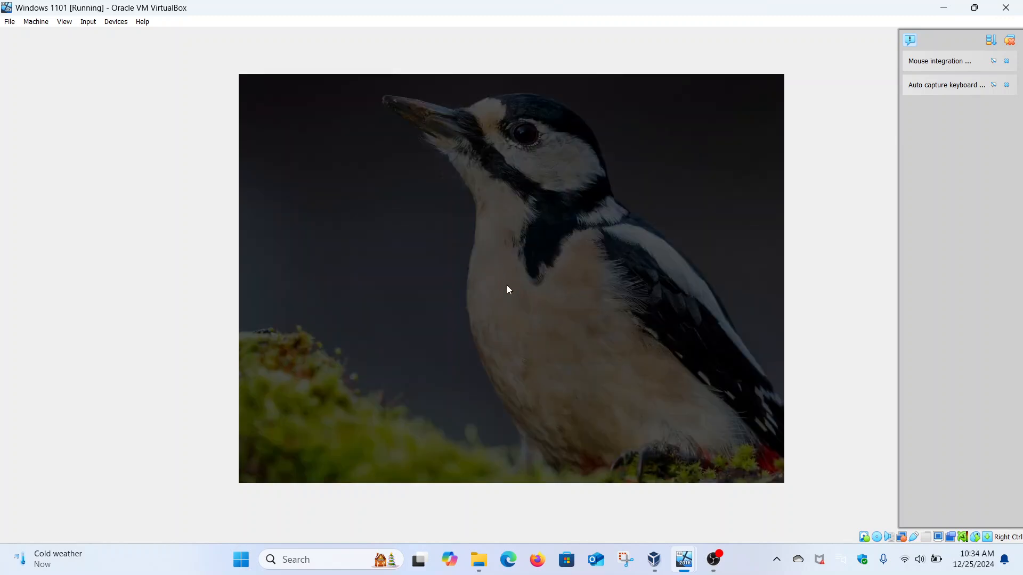
click(459, 340)
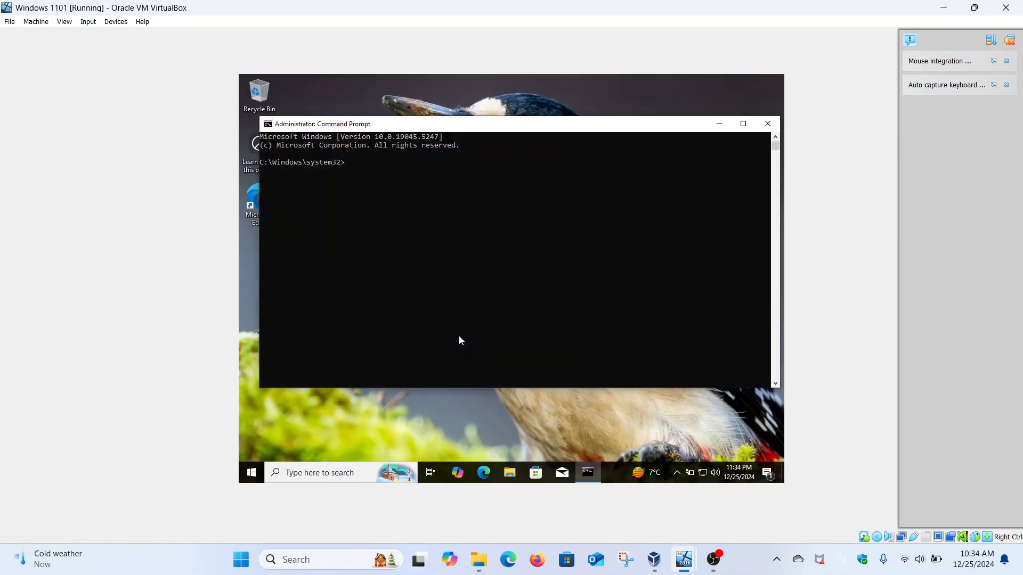
click(742, 124)
Run ipconfig /all on the client and highlight the IPv4 Address line in the output.
text(ip)
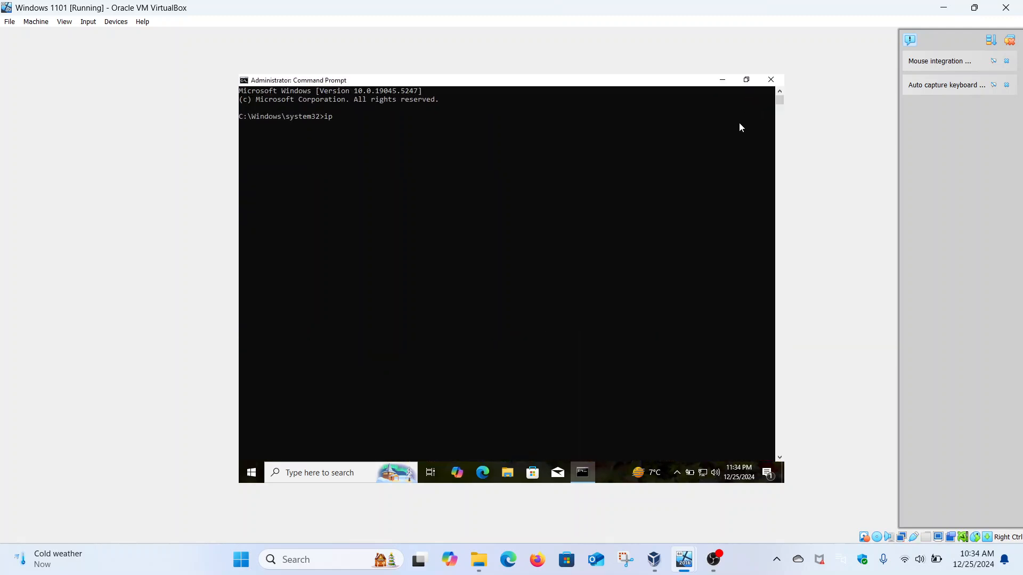
text(config /all)
key(Return)
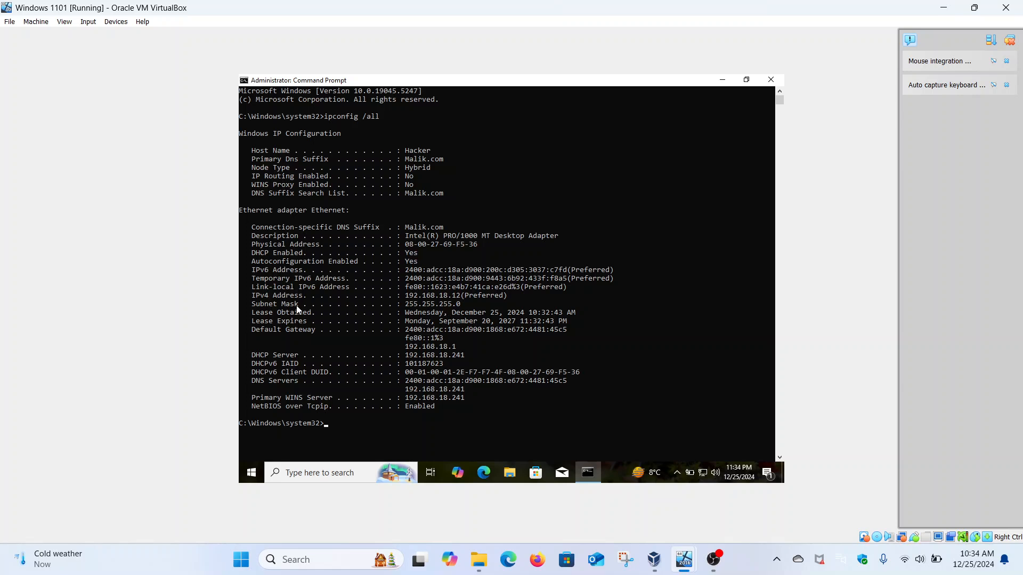
drag(254, 296, 507, 302)
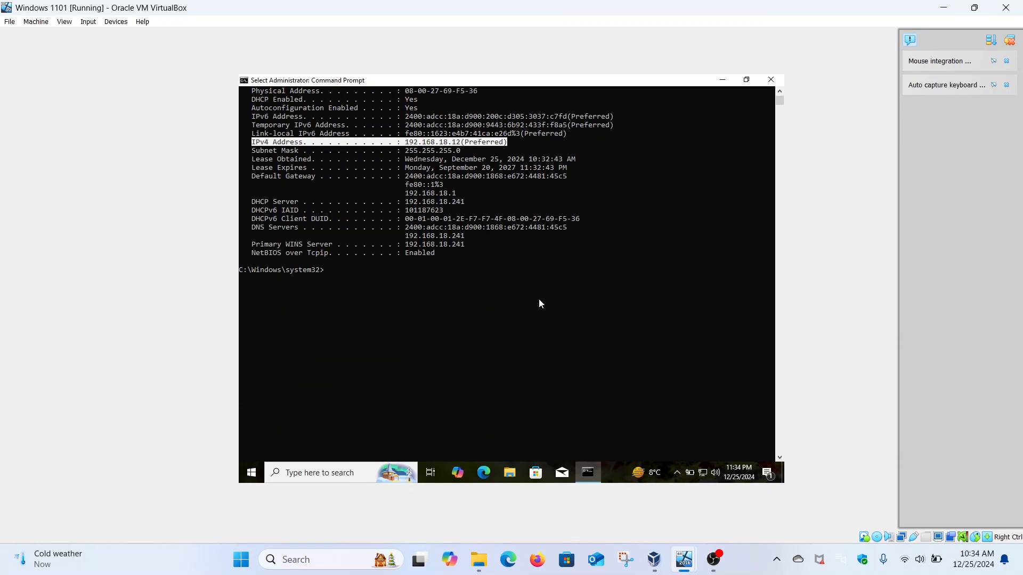
Switch to the Windows Server 2016 VM, minimize Network and Sharing Center and refresh the DHCP scope's Address Leases.
mouse_move(684, 559)
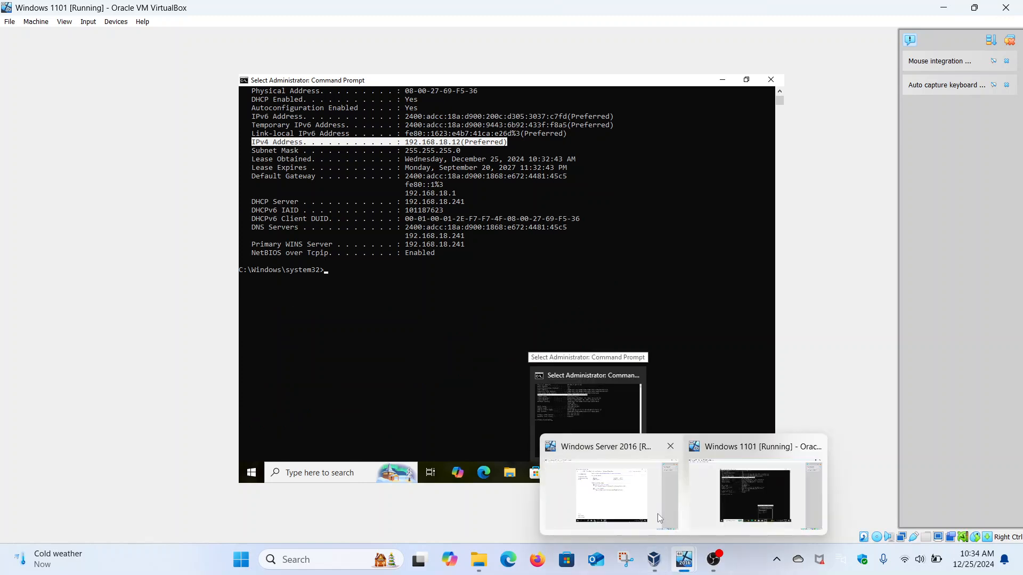
click(644, 503)
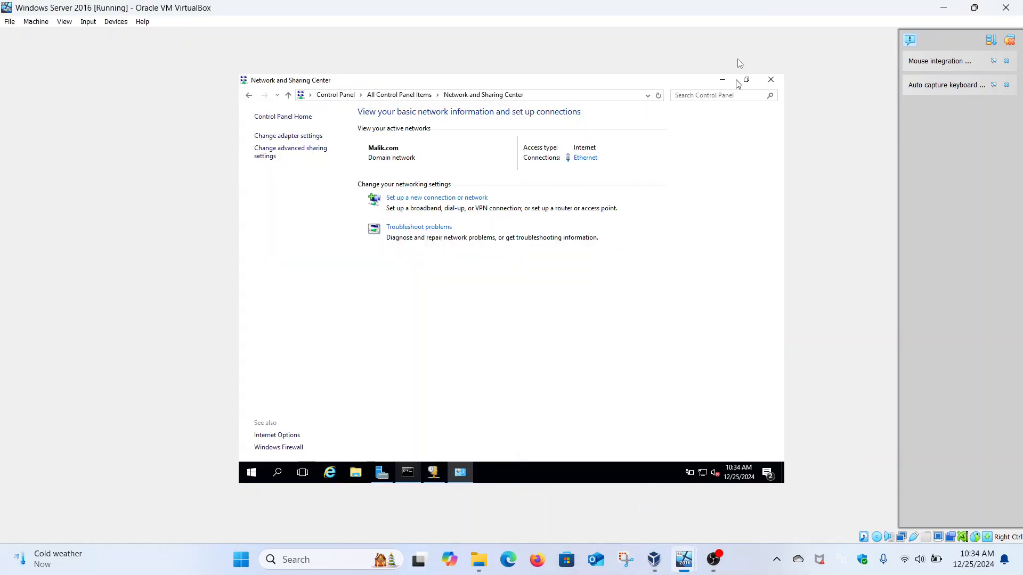
click(722, 79)
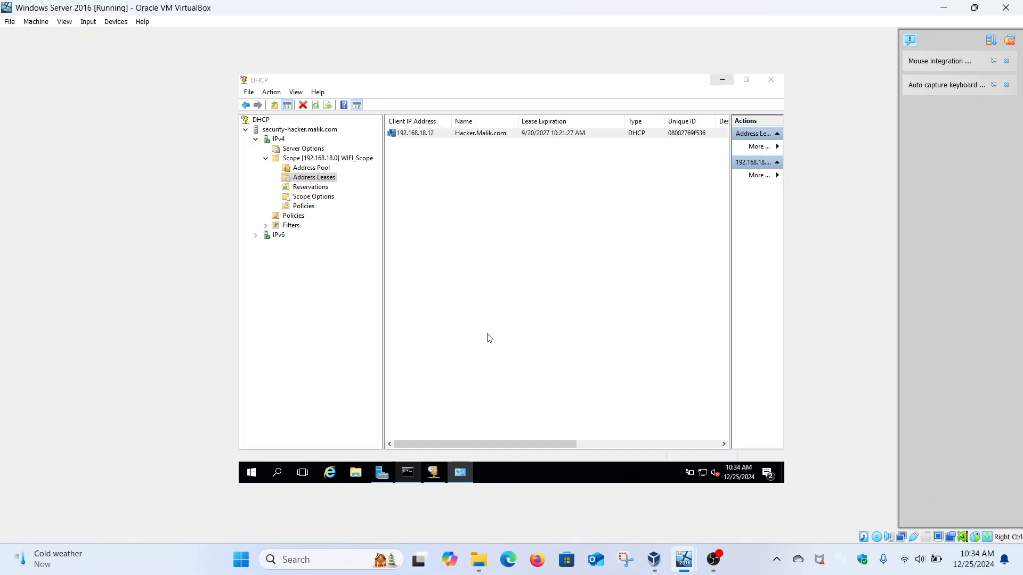
right_click(334, 182)
click(357, 202)
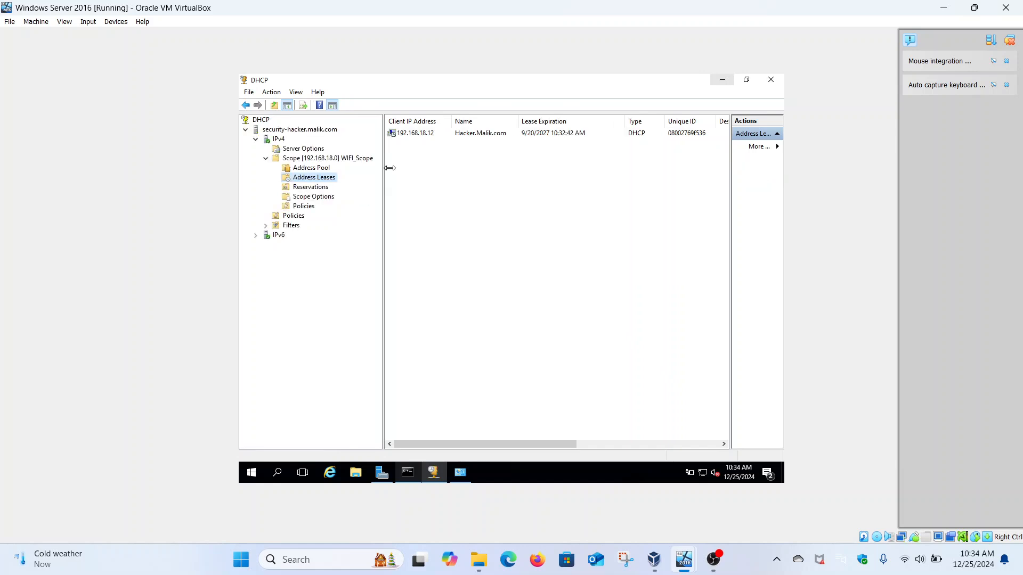
Delete the client's lease from the WIFI_Scope Address Leases, confirm the deletion and refresh the list.
right_click(420, 135)
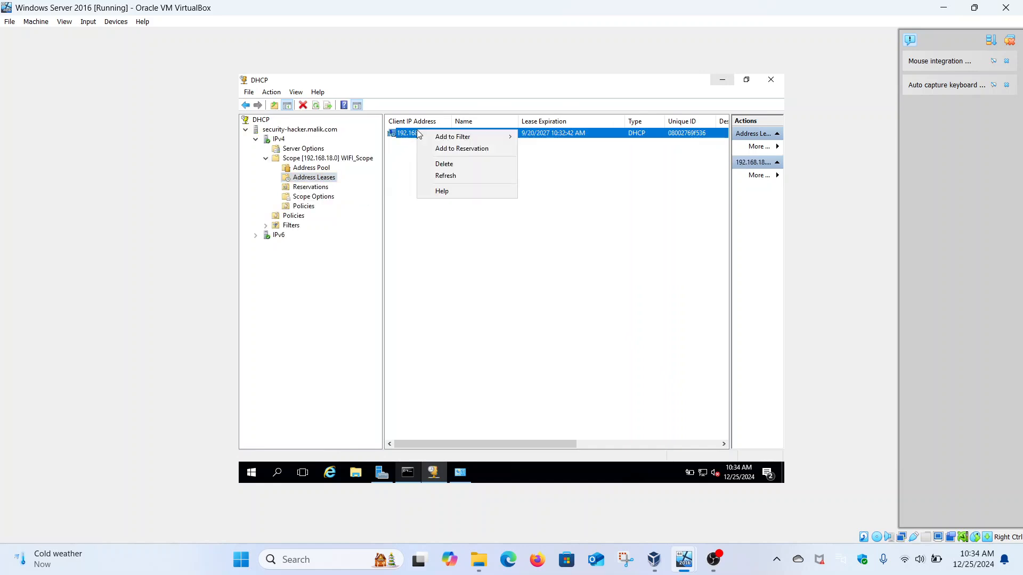
click(444, 164)
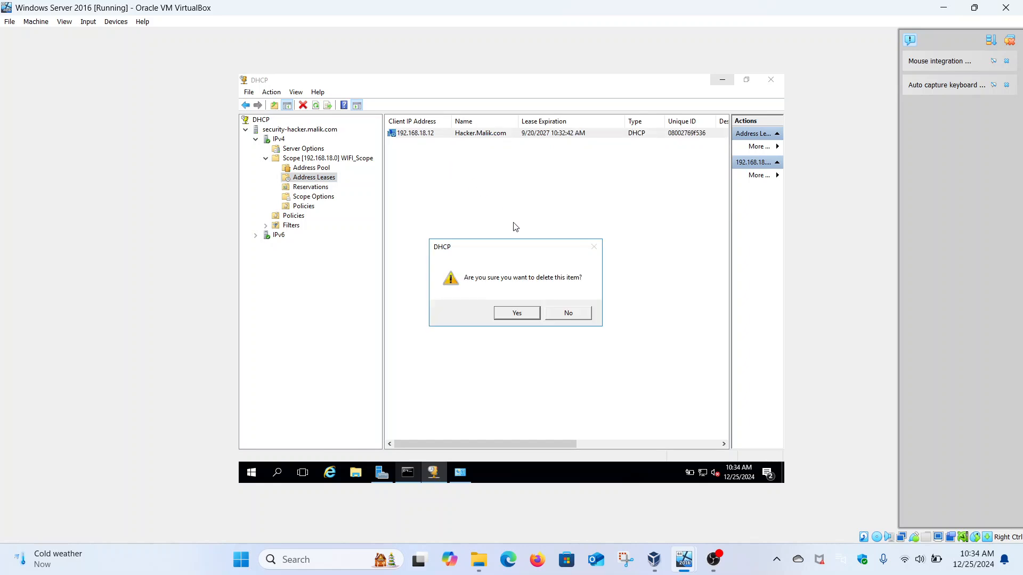
click(532, 313)
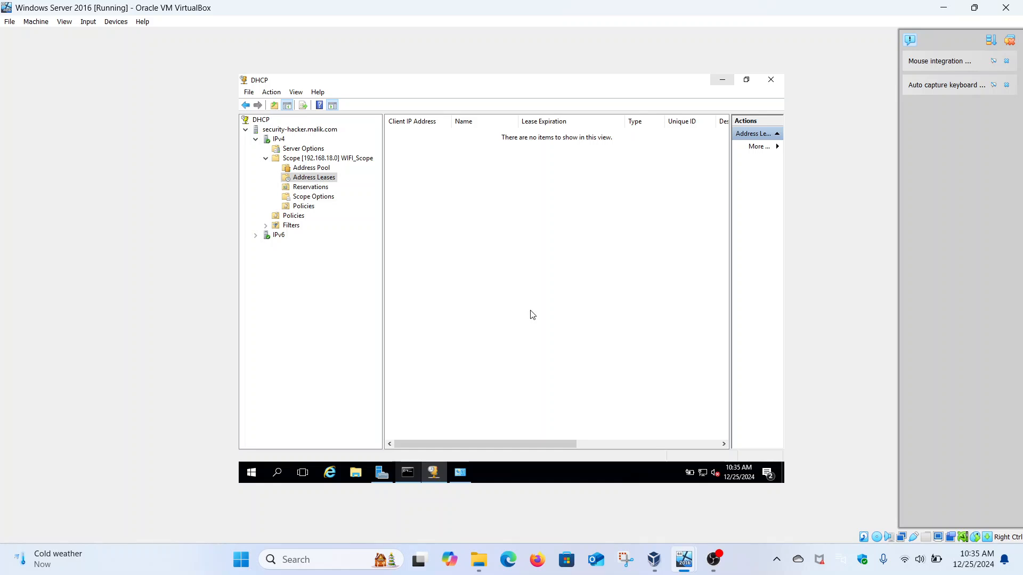
right_click(453, 198)
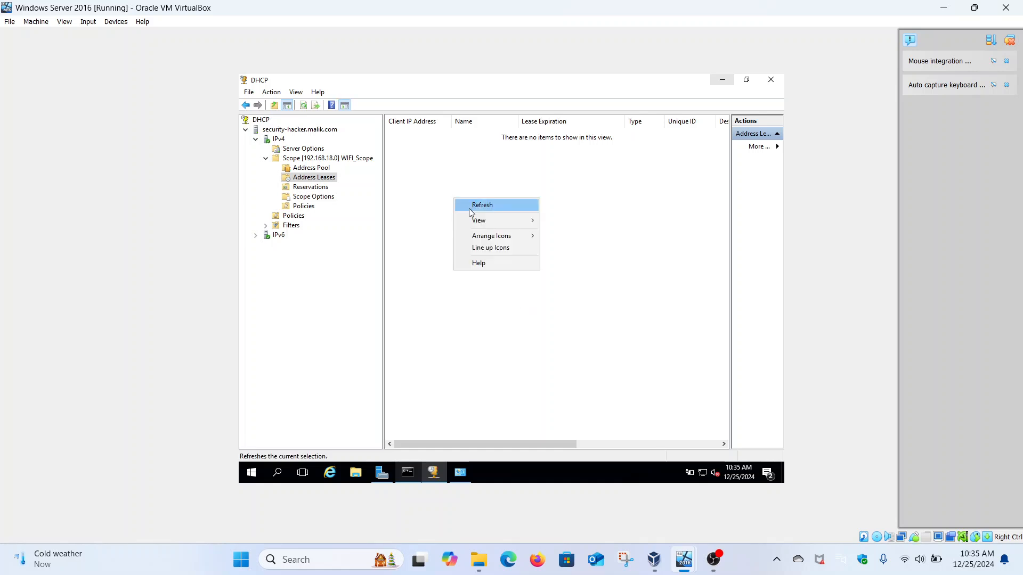
click(469, 208)
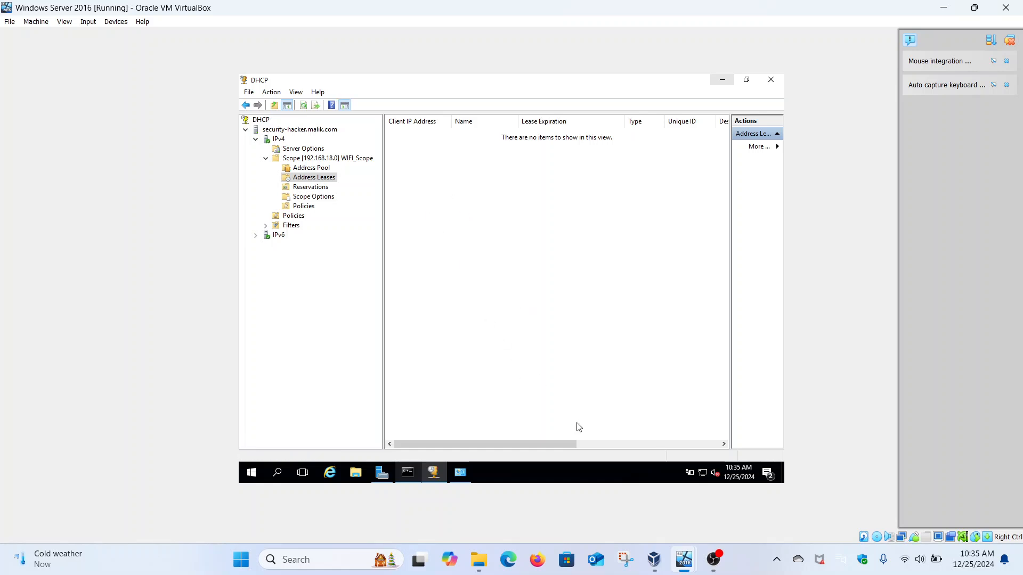
Switch to the Windows 1101 client VM and run ipconfig /all to check its current address settings.
mouse_move(684, 560)
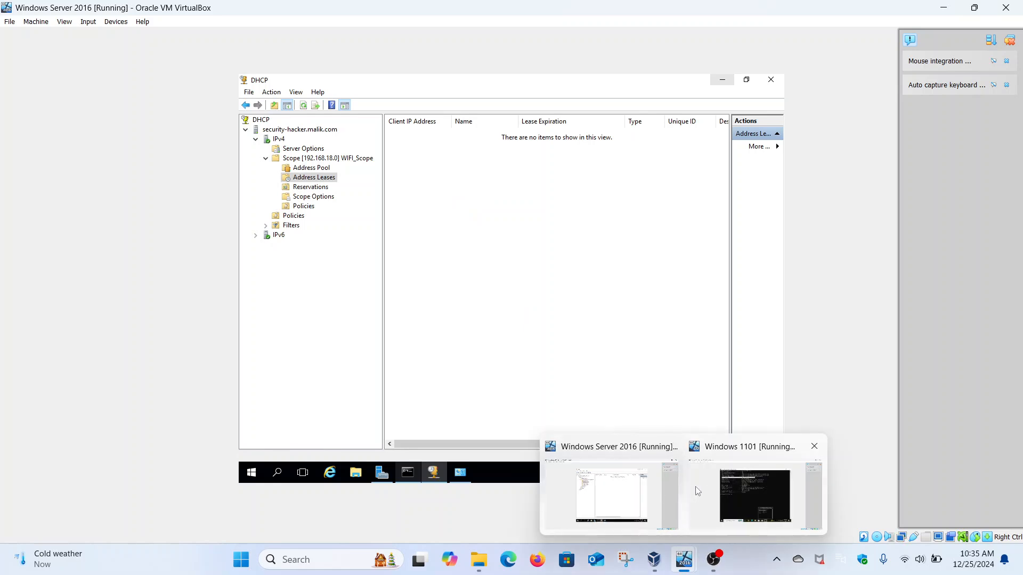
click(716, 488)
text(ipconfig /all)
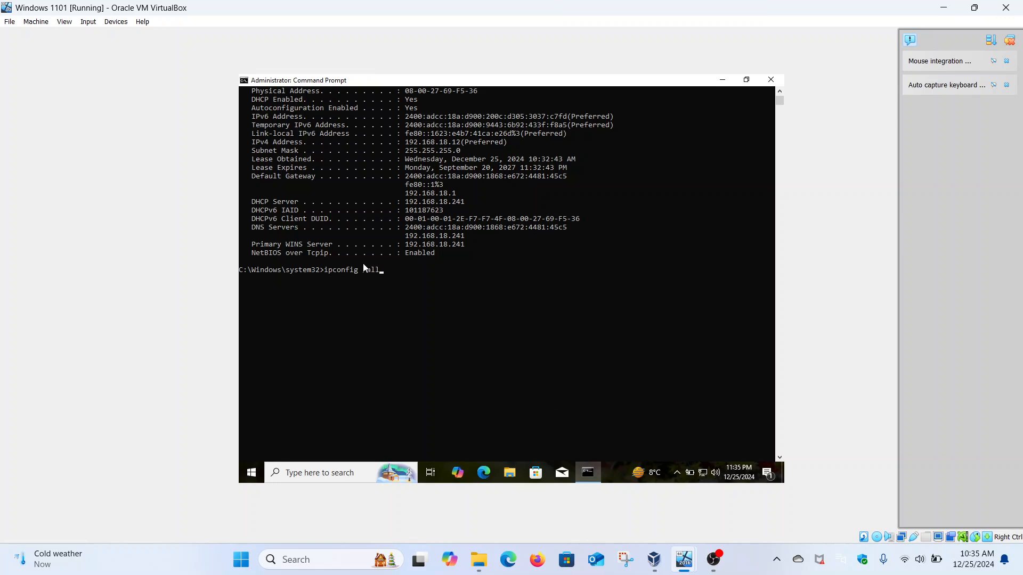
key(Return)
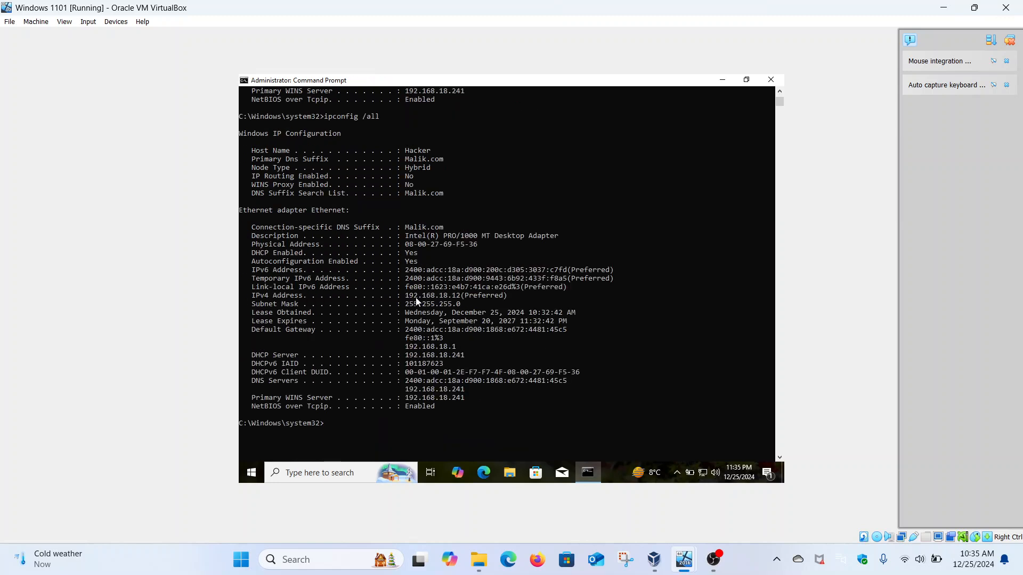
scroll(417, 301, down, 3)
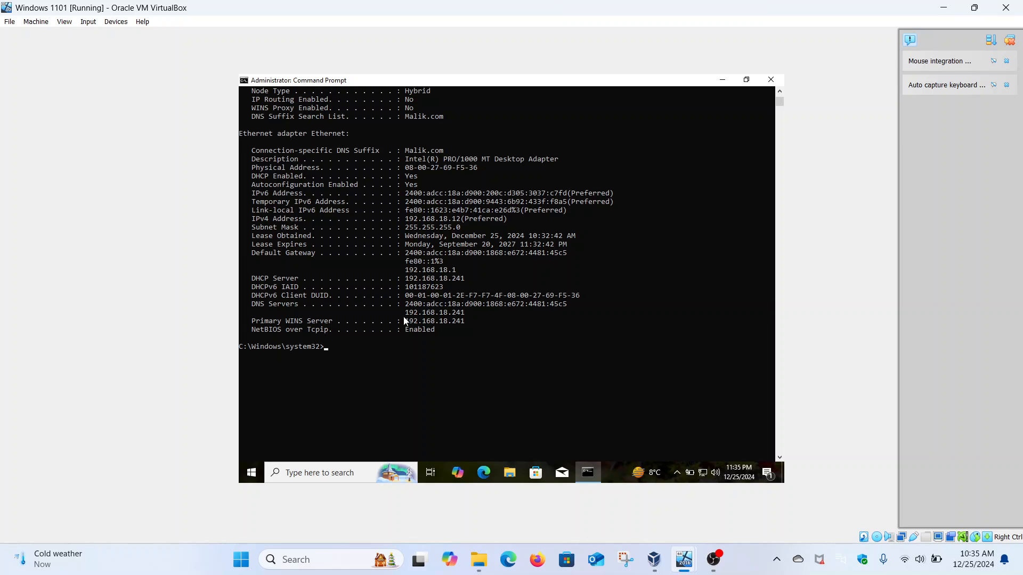
Release the client's IP address with ipconfig /release and request a new one with ipconfig /renew.
text(ipconfig /release)
key(Return)
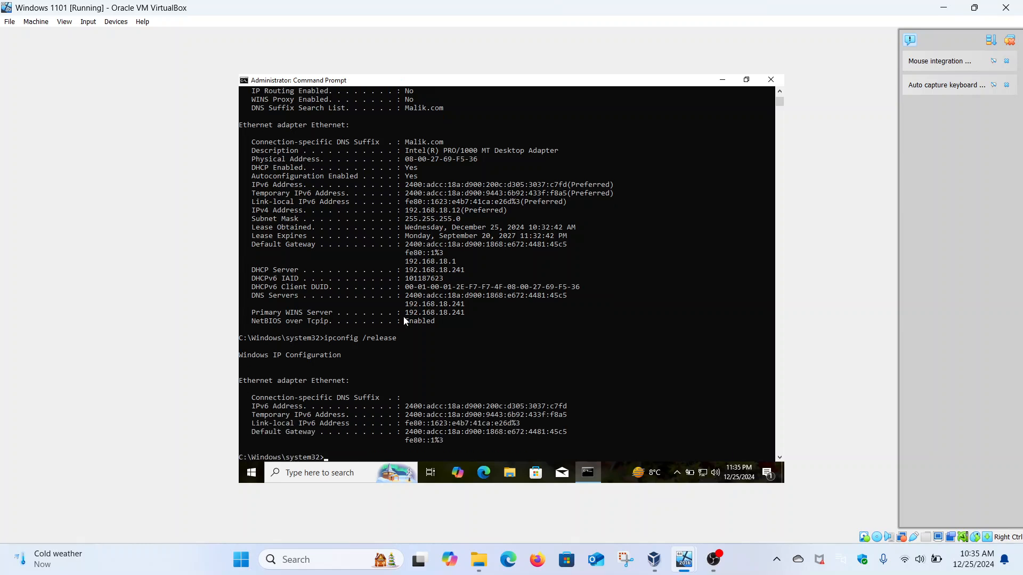
text(ipconfig /r)
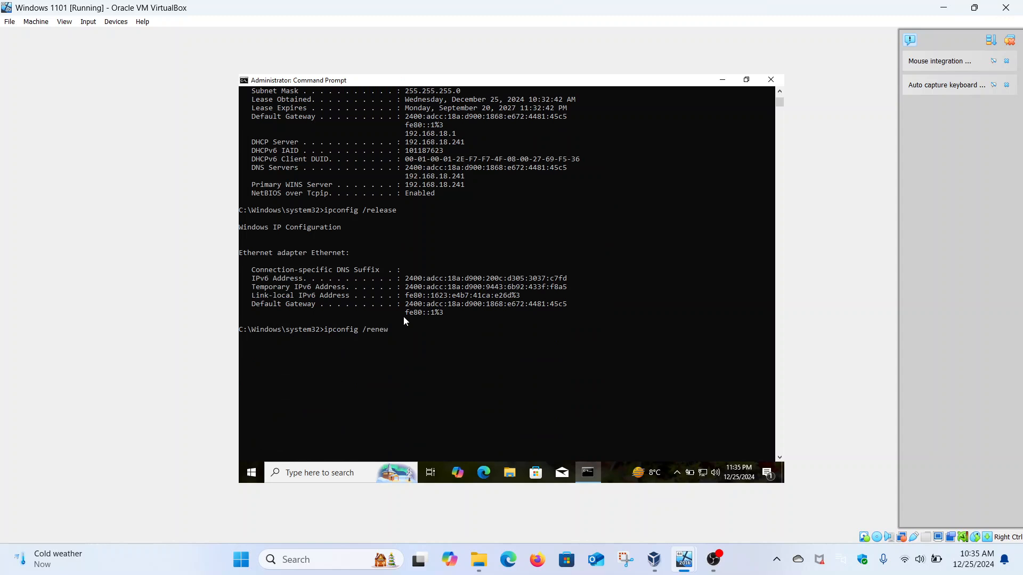
text(enew)
key(Return)
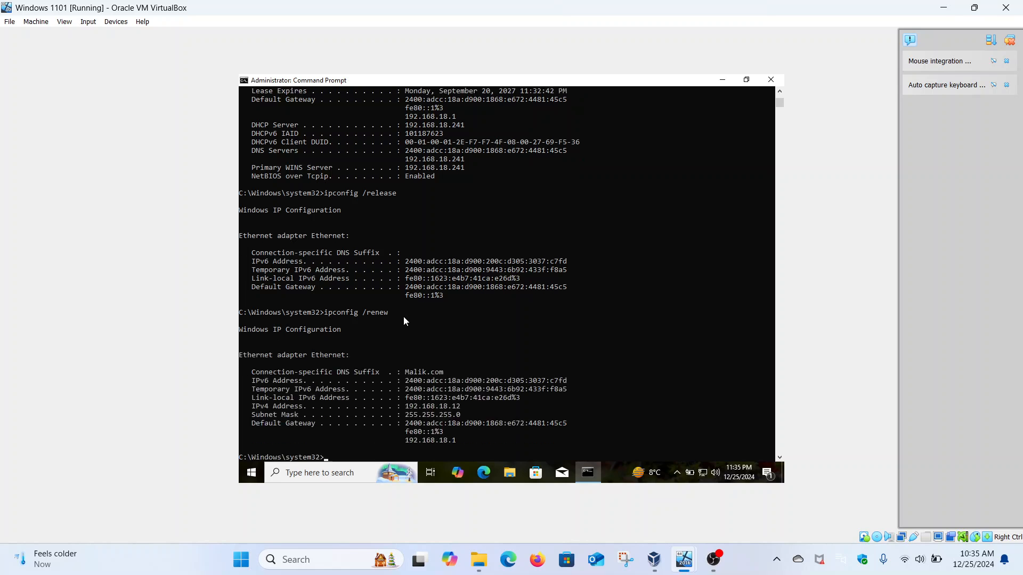
scroll(404, 319, down, 7)
Switch to the Windows Server 2016 VM and refresh the DHCP scope's Address Leases.
mouse_move(685, 558)
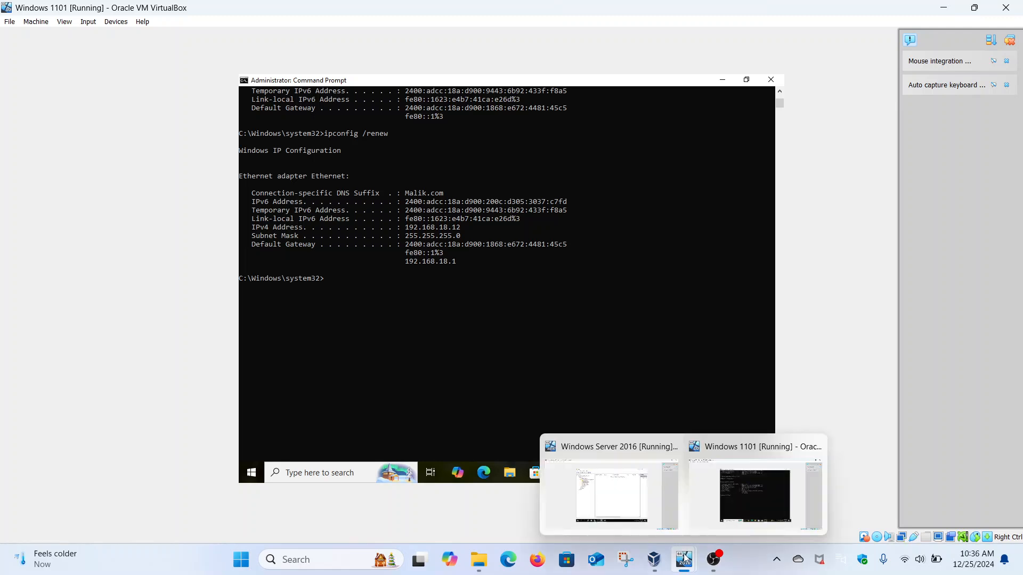
click(637, 512)
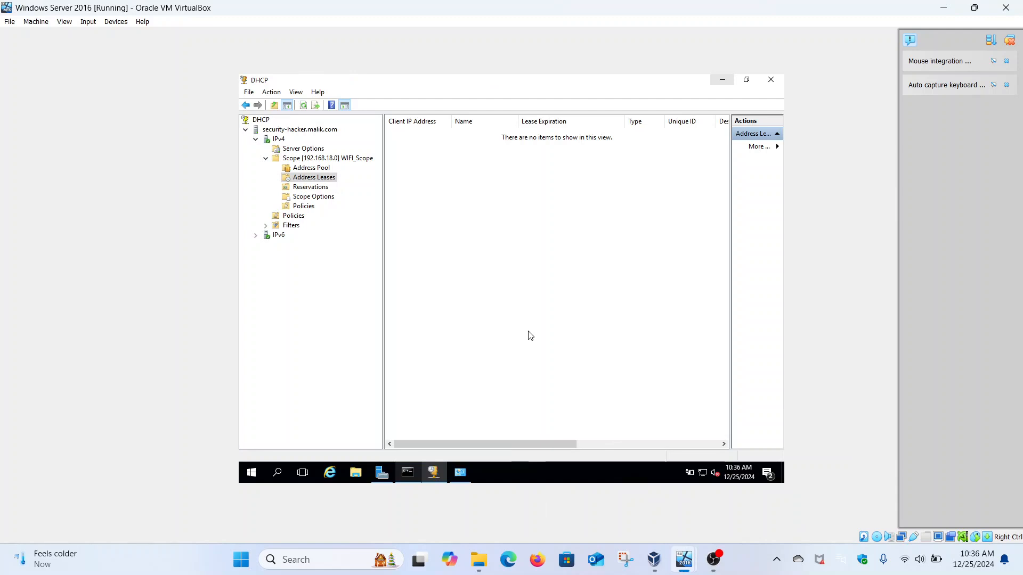
right_click(447, 184)
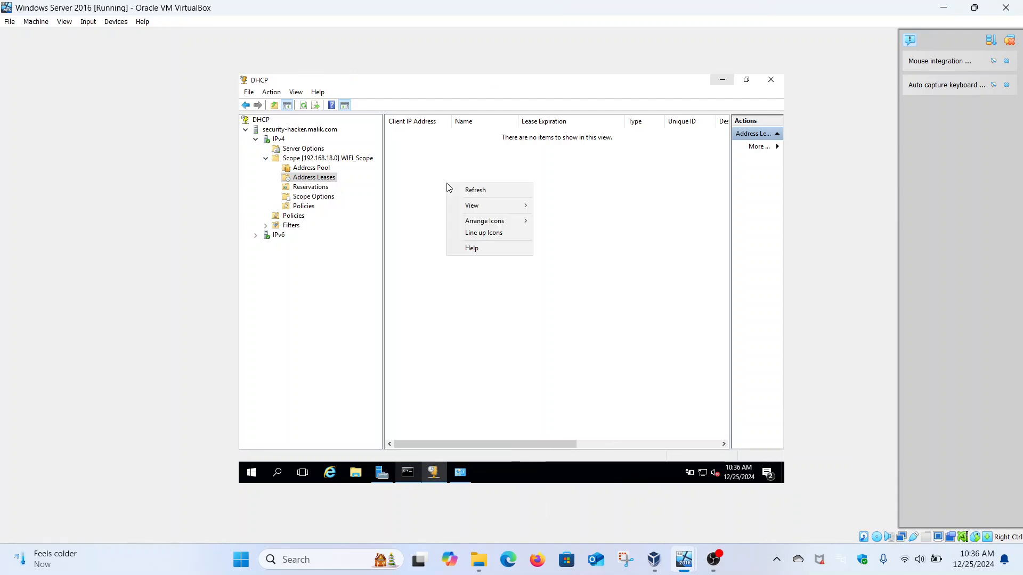
click(461, 193)
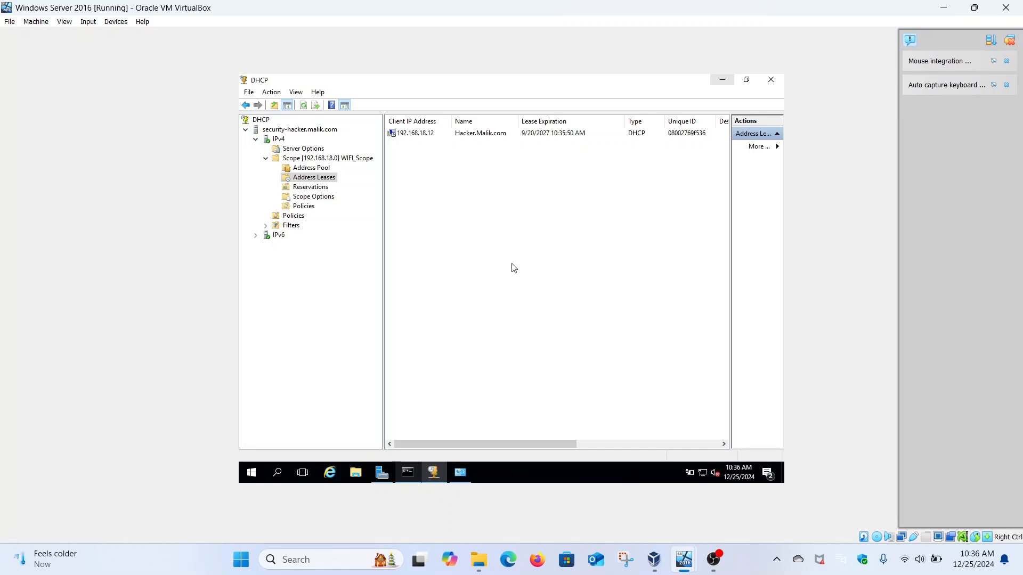
Minimize the DHCP console and Server Manager, bring up the server's Command Prompt and clear its output with cls.
click(728, 84)
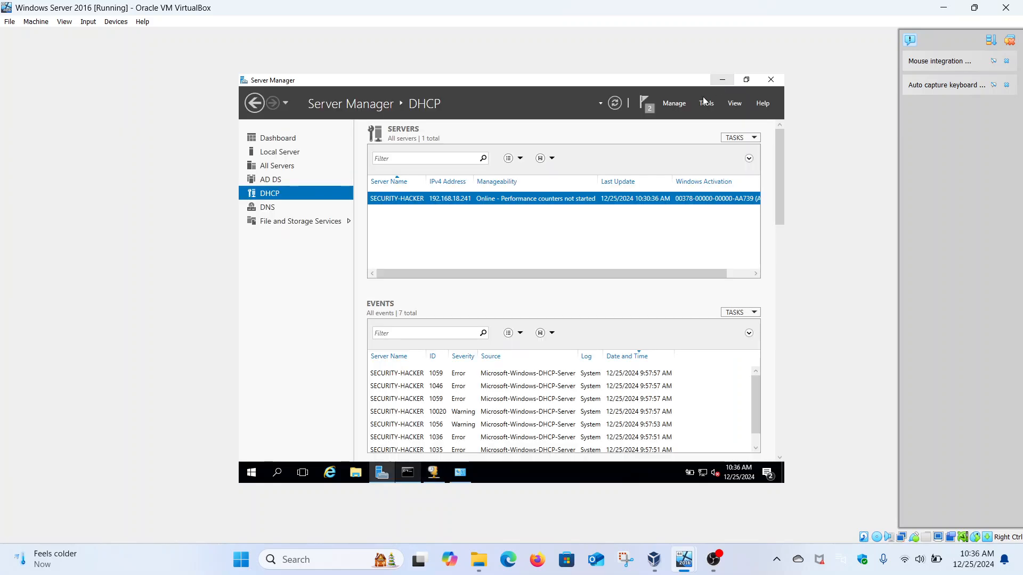
click(733, 79)
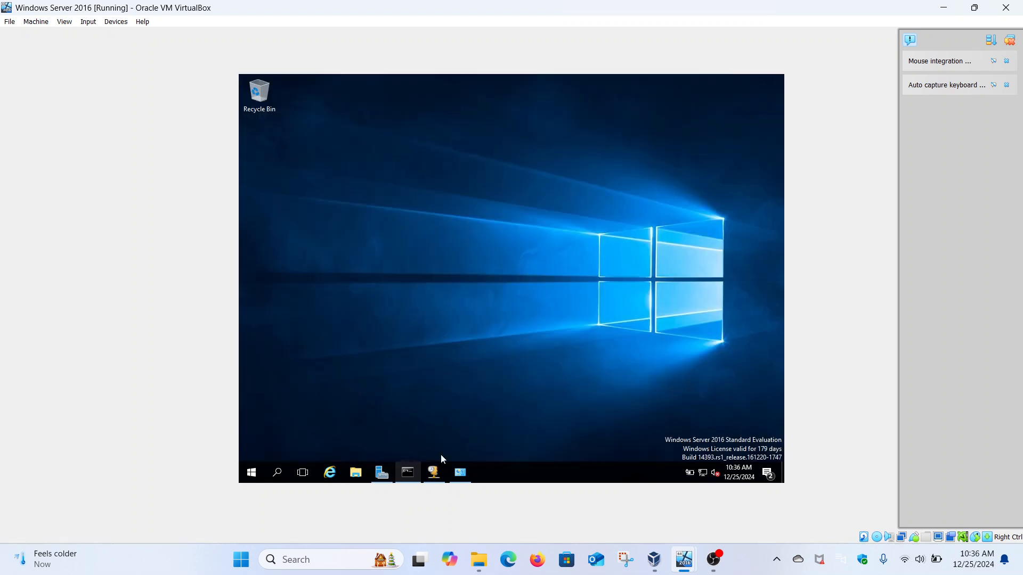
click(416, 470)
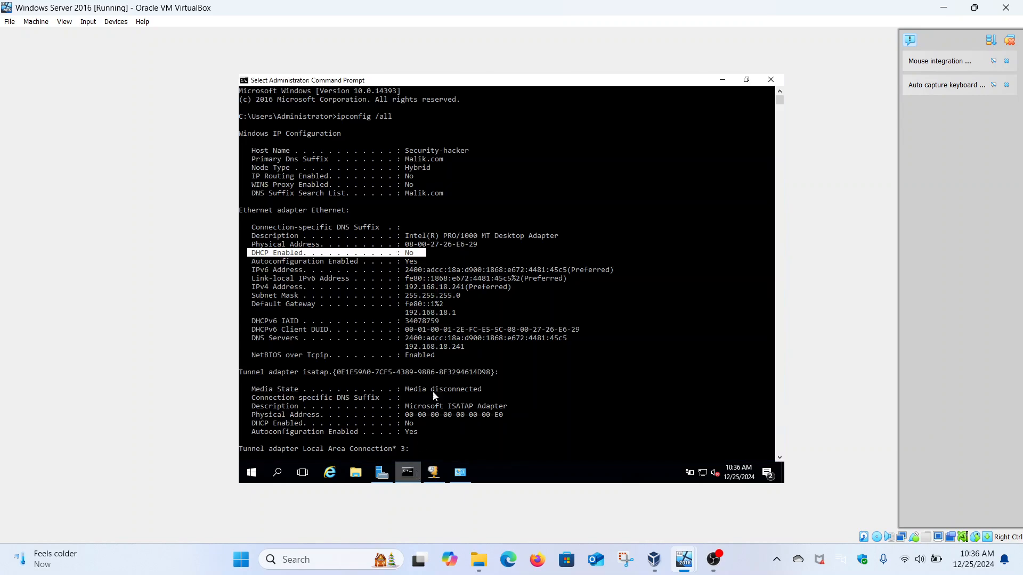
scroll(468, 300, down, 6)
scroll(469, 305, down, 15)
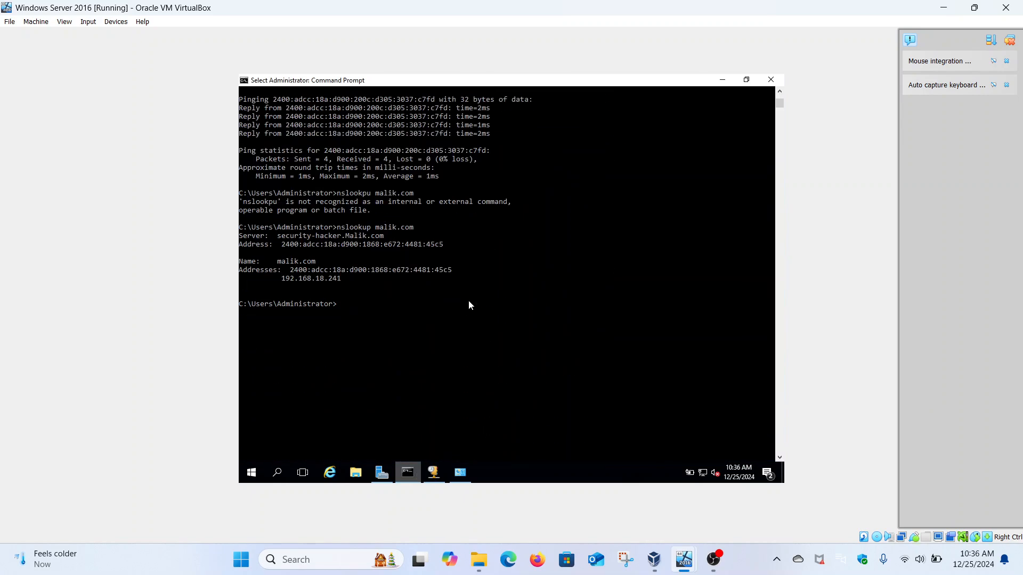
text(cls)
key(Return)
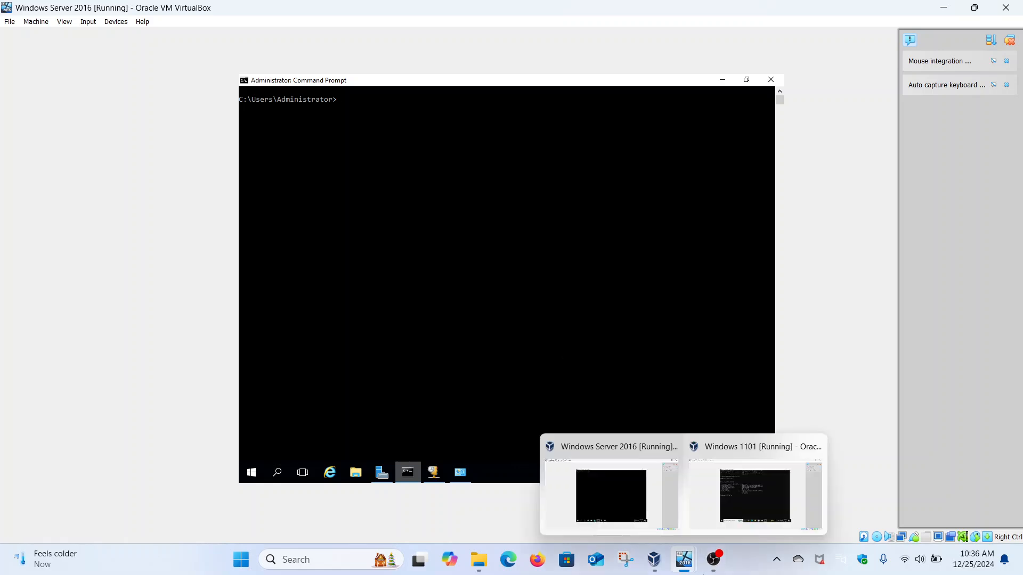
Switch to the Windows 1101 client VM and open the Ethernet page of its Network & Internet settings.
mouse_move(684, 559)
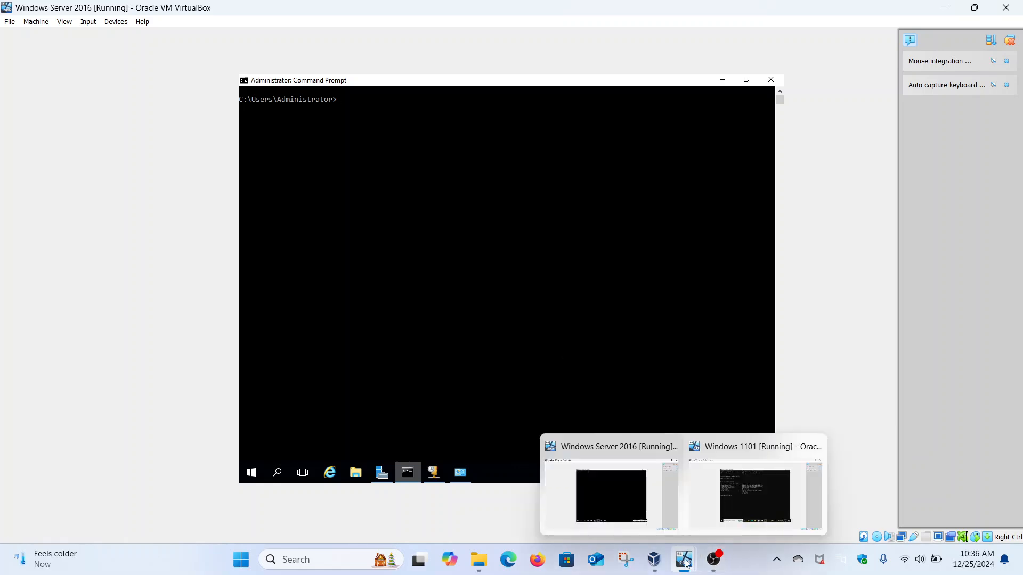
click(741, 484)
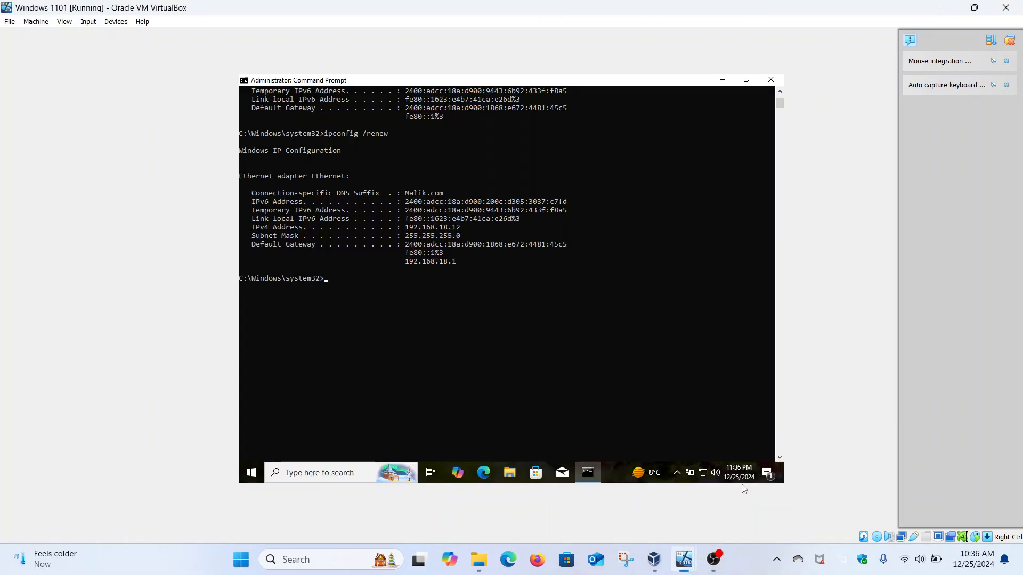
right_click(253, 472)
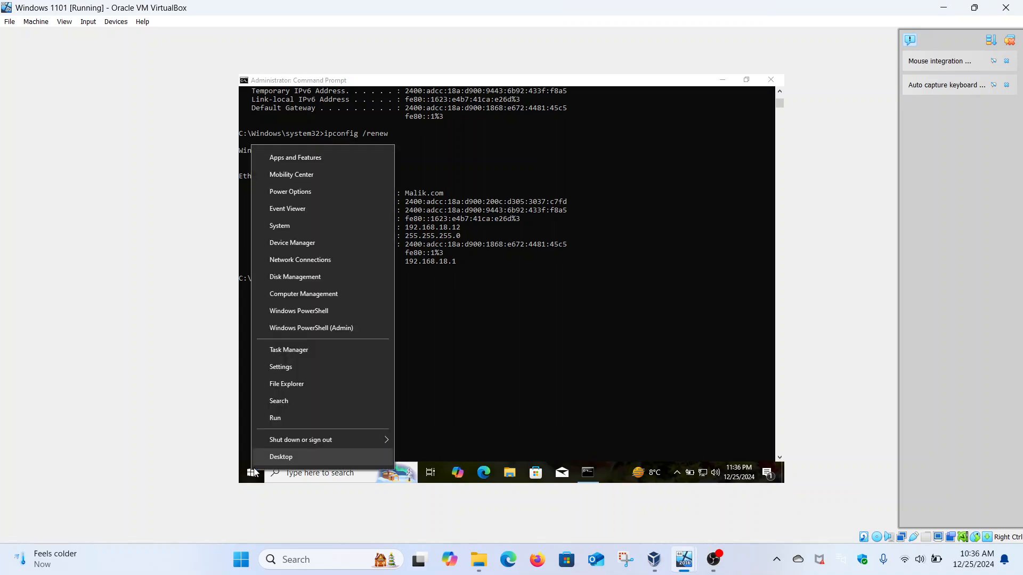
click(302, 367)
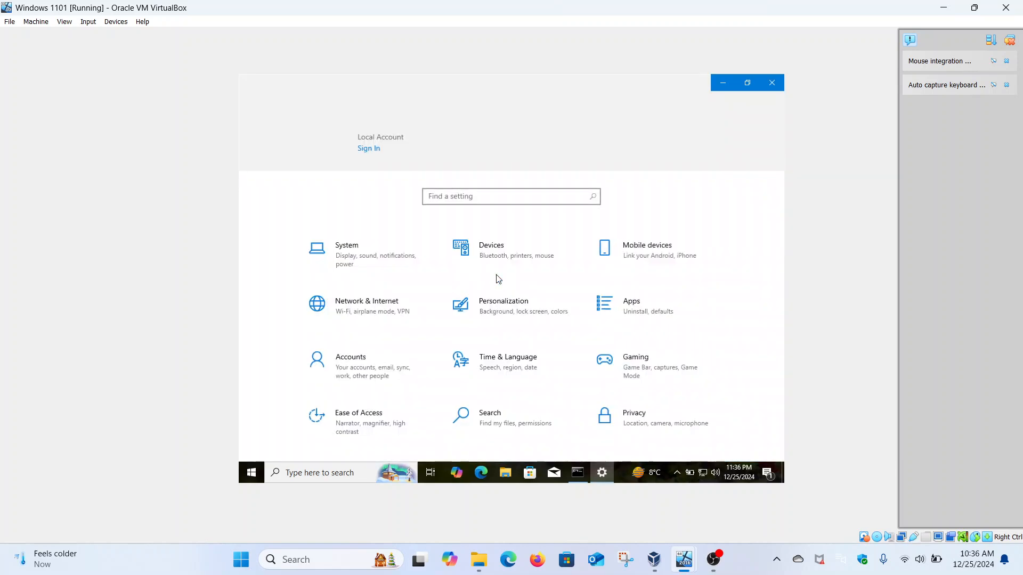
click(376, 318)
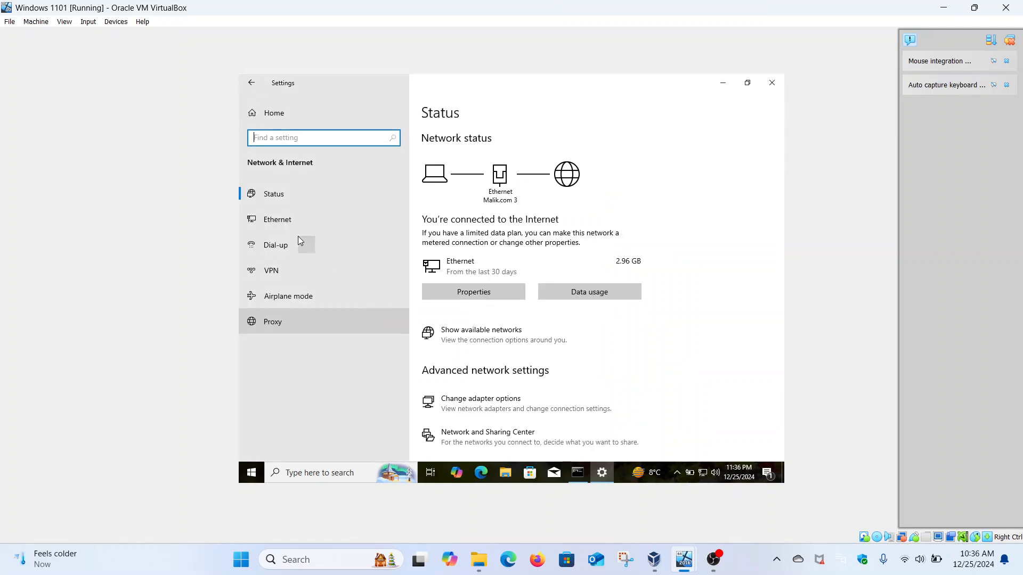
click(288, 229)
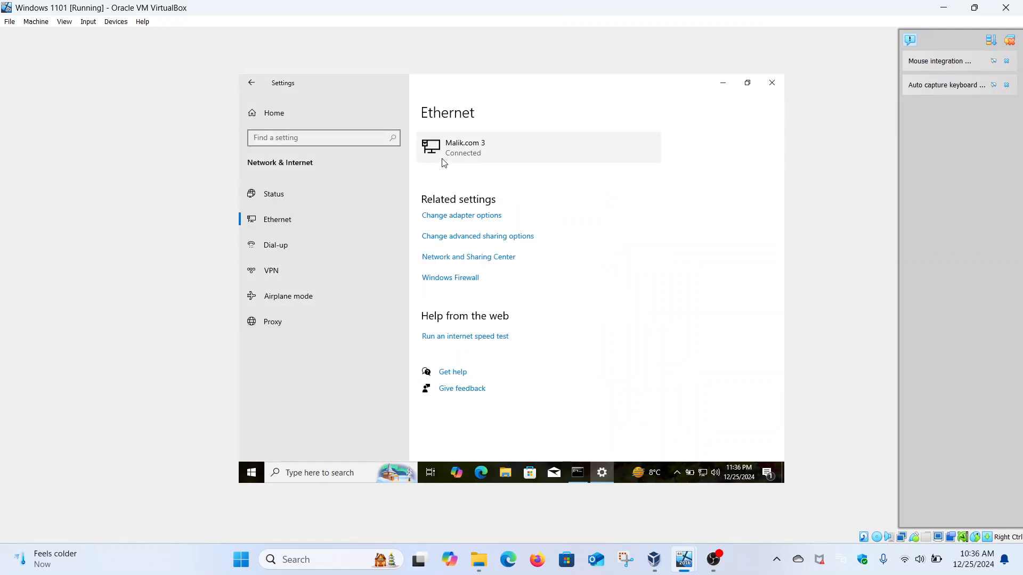
Review the advanced sharing options for the All Networks, Private, Guest or Public and Domain profiles, then close the window.
click(461, 241)
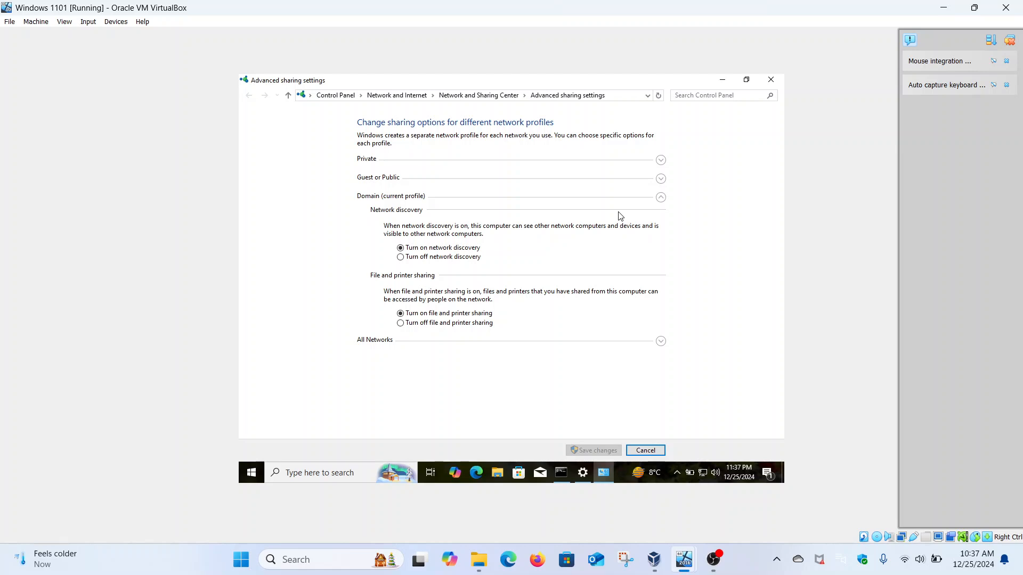
click(661, 344)
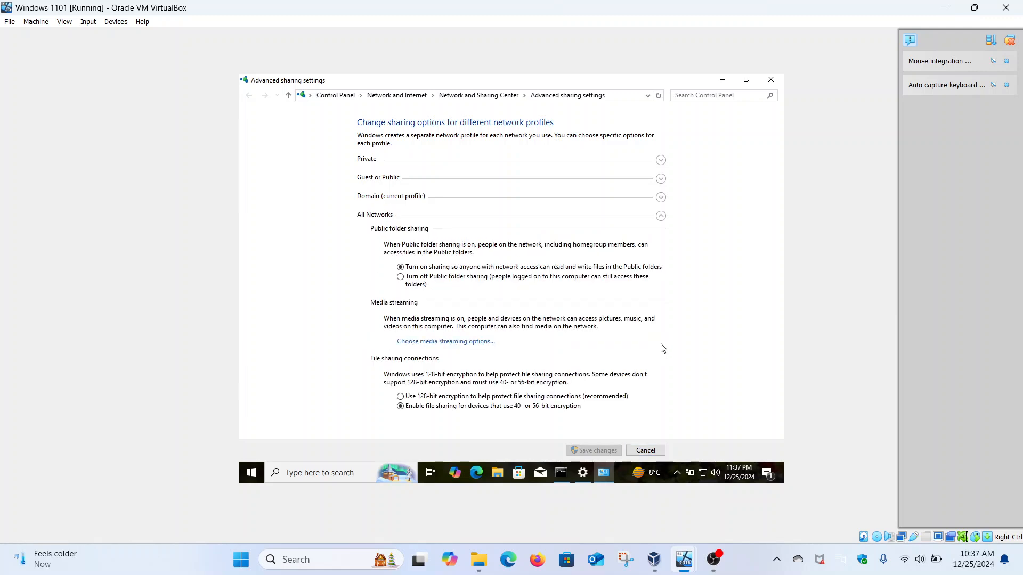
click(661, 161)
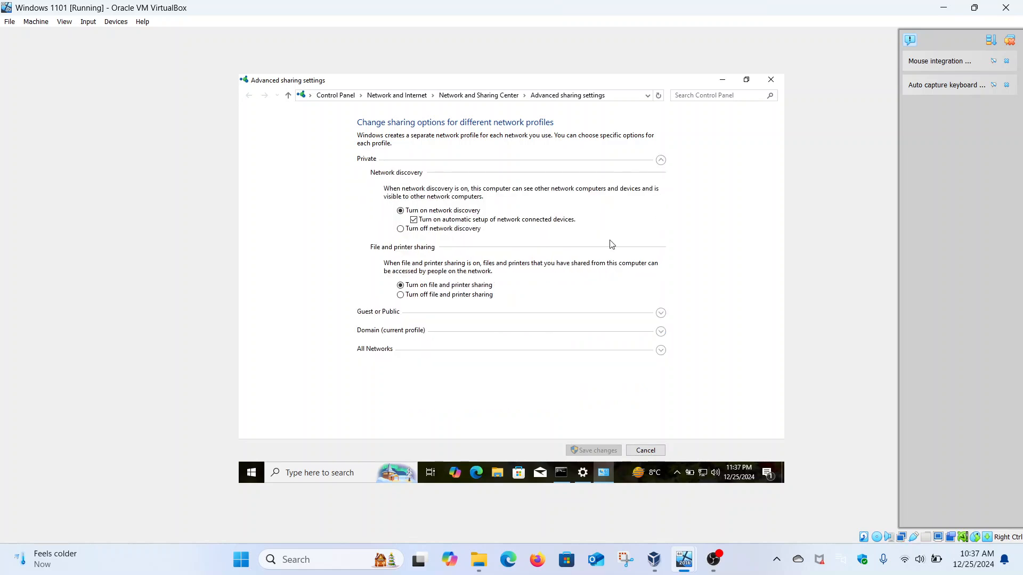
click(661, 313)
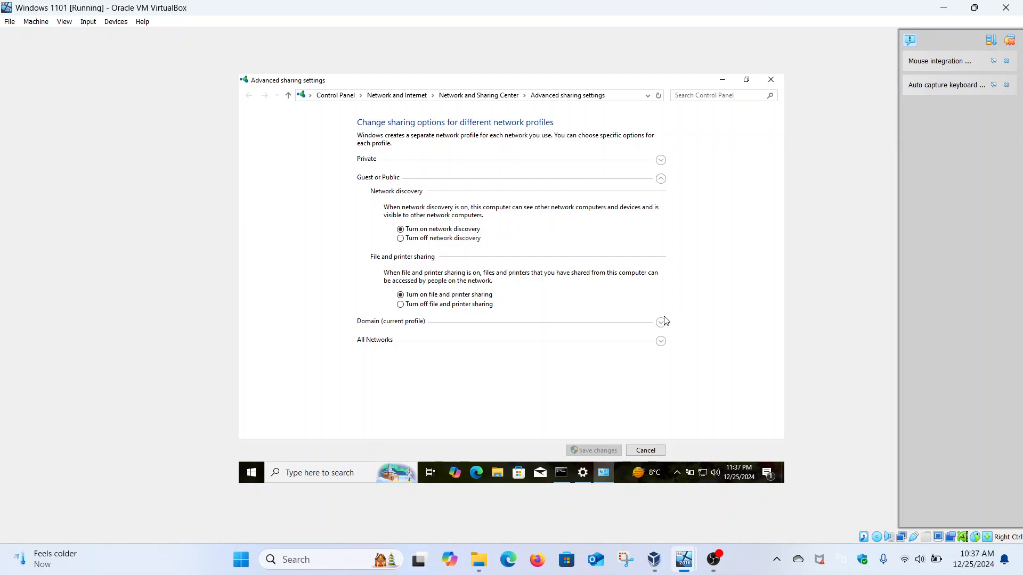
click(662, 323)
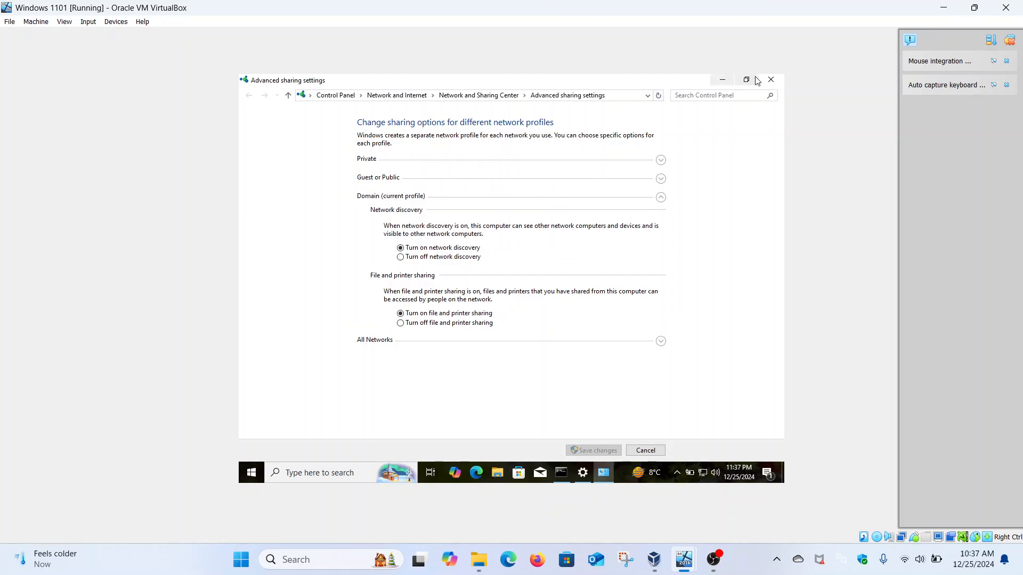
click(771, 80)
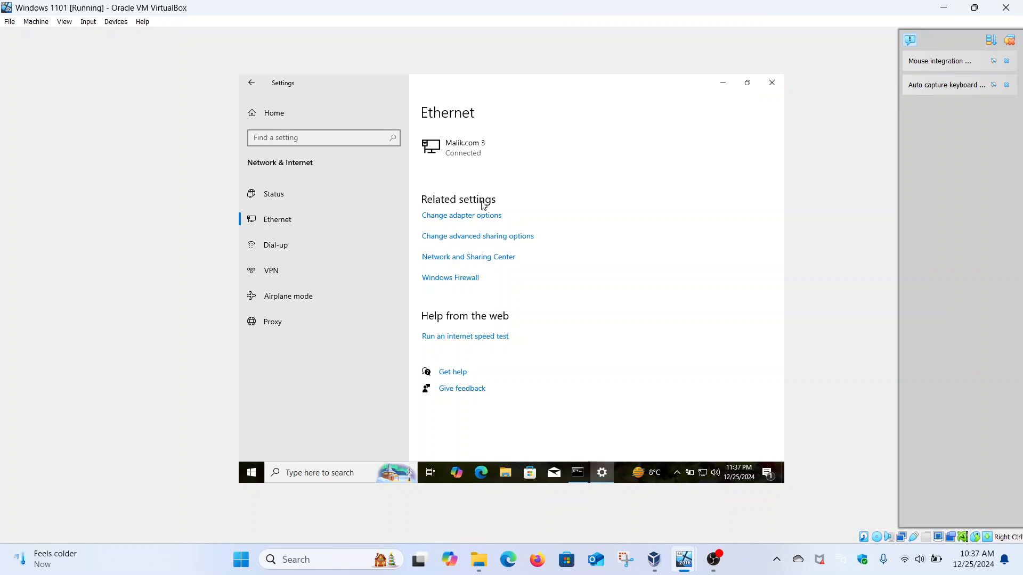
Open the client's Ethernet adapter properties from the adapter options, check its Internet Protocol Version 4 (TCP/IPv4) settings, and close them.
click(457, 218)
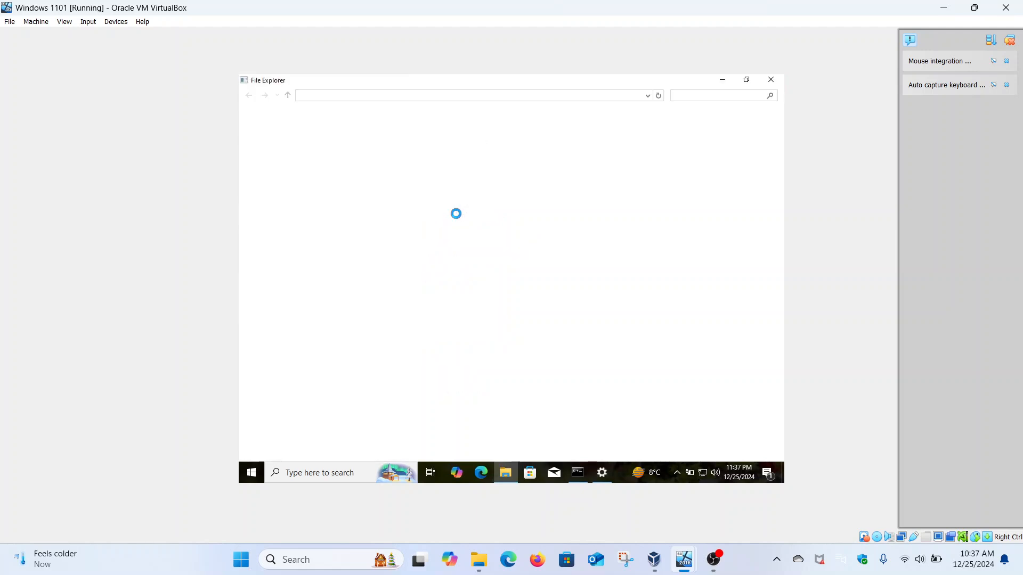
click(335, 141)
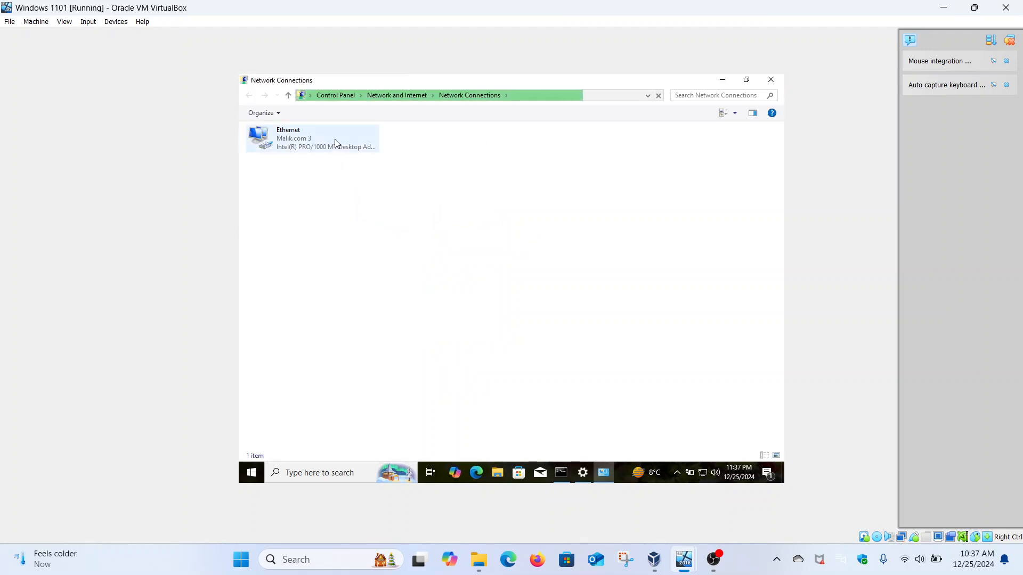
right_click(335, 139)
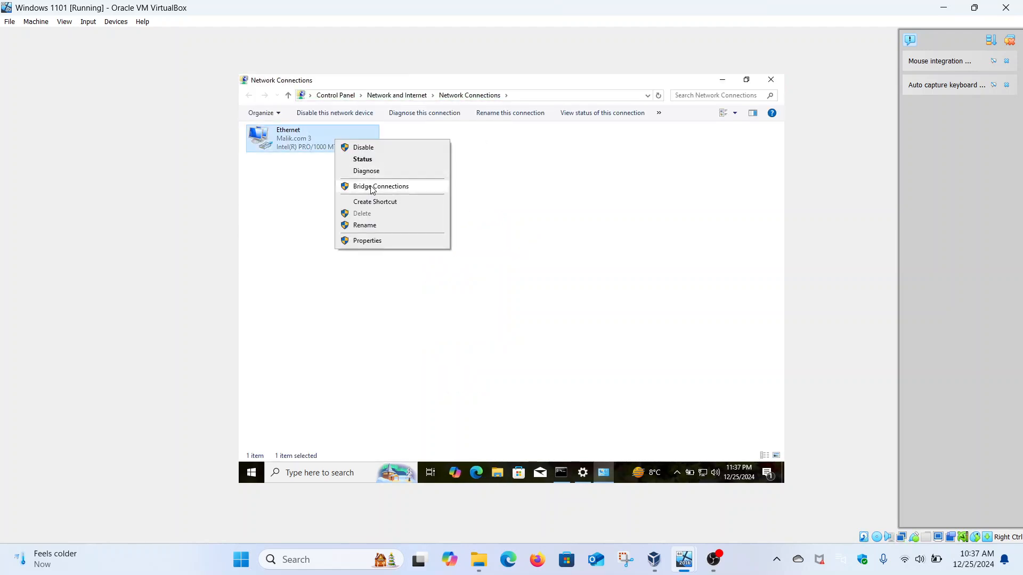
click(367, 241)
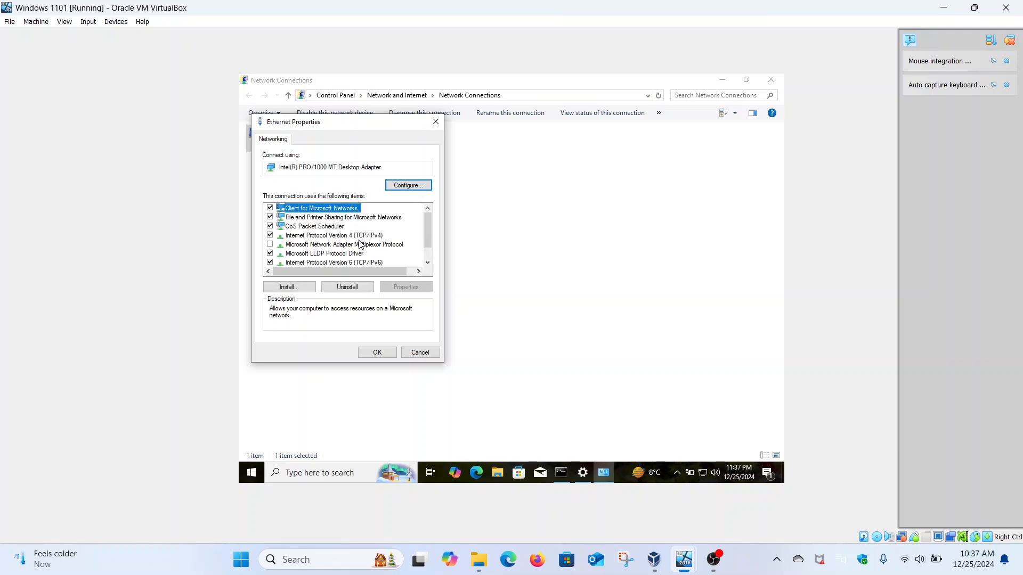
click(354, 237)
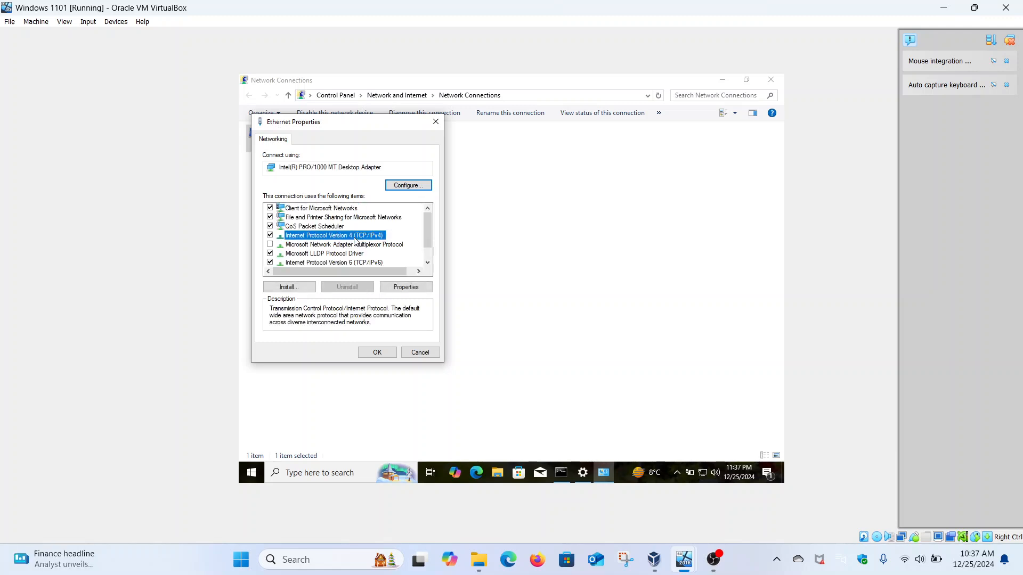
click(403, 286)
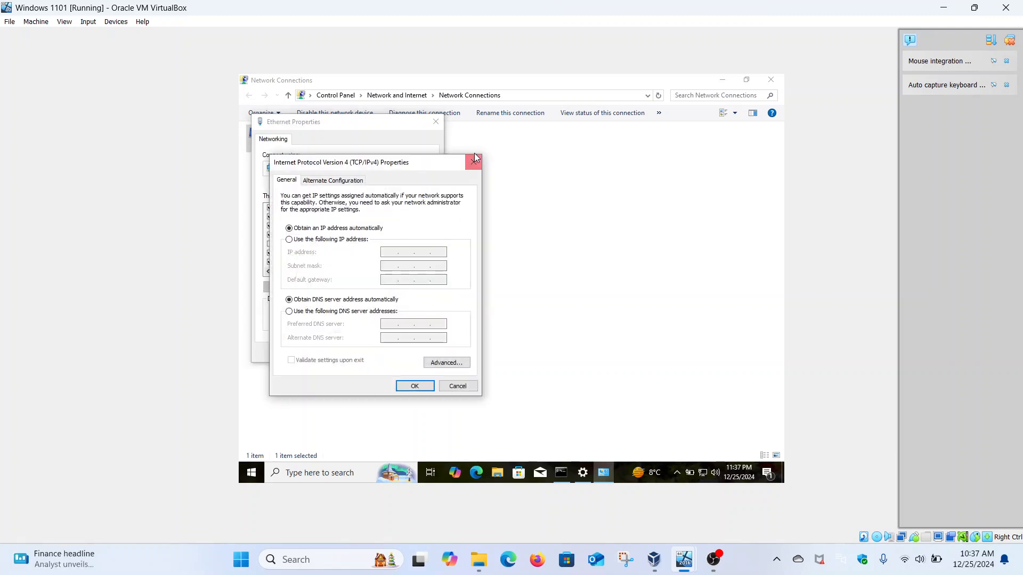
click(472, 165)
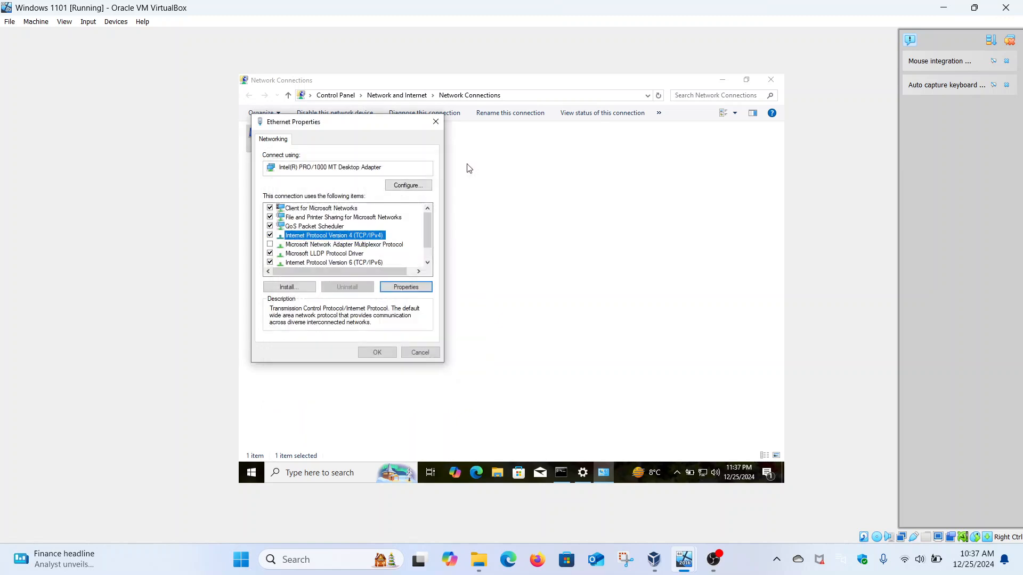
Check the client adapter's Internet Protocol Version 6 (TCP/IPv6) settings, then close the Ethernet properties.
click(356, 255)
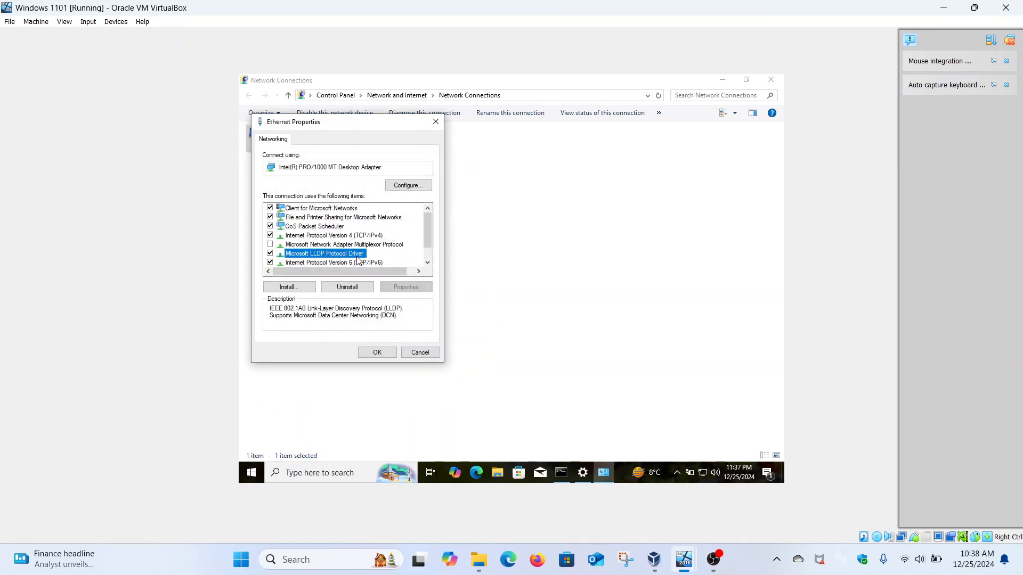
click(360, 260)
click(406, 287)
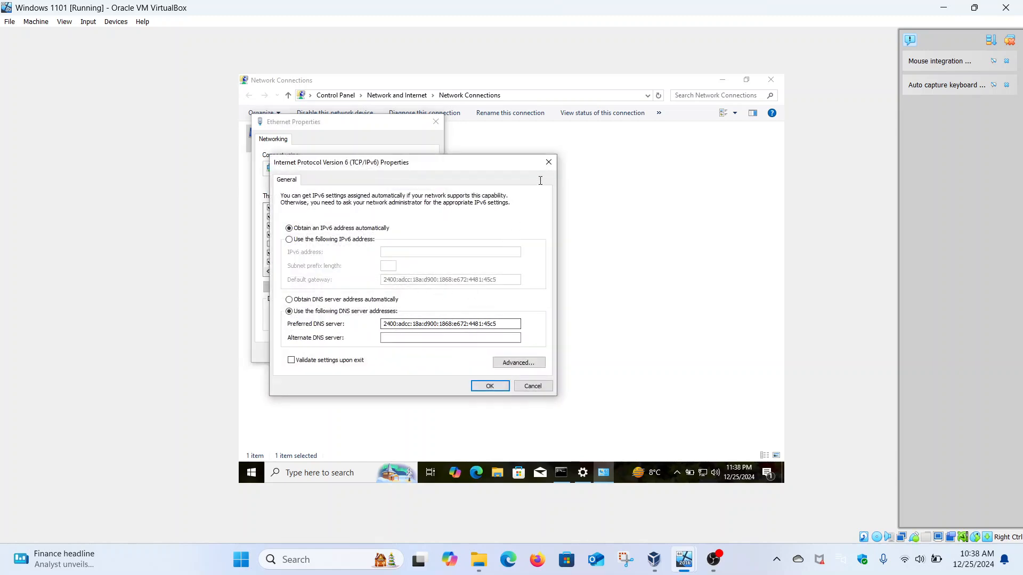
click(548, 164)
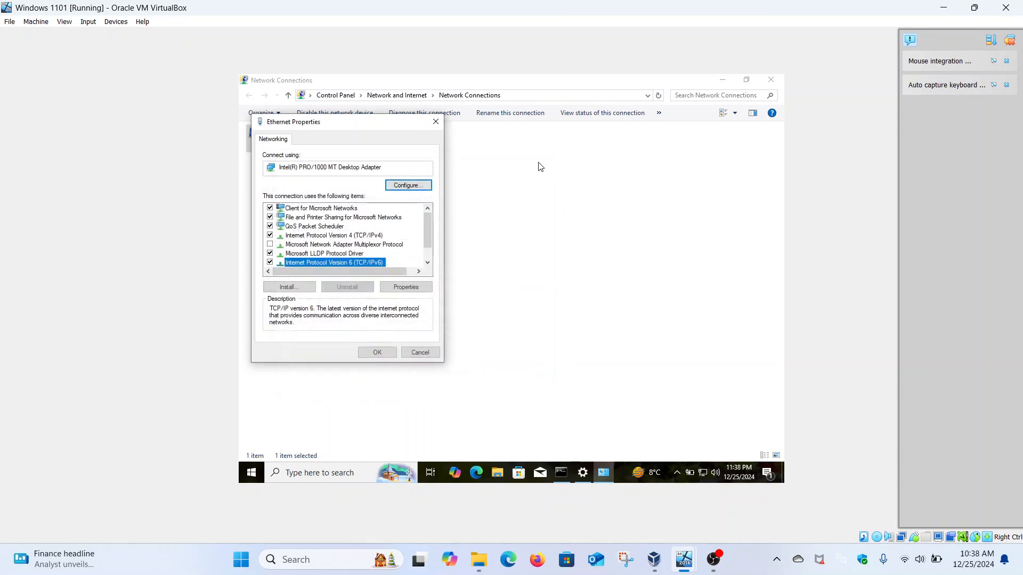
click(435, 123)
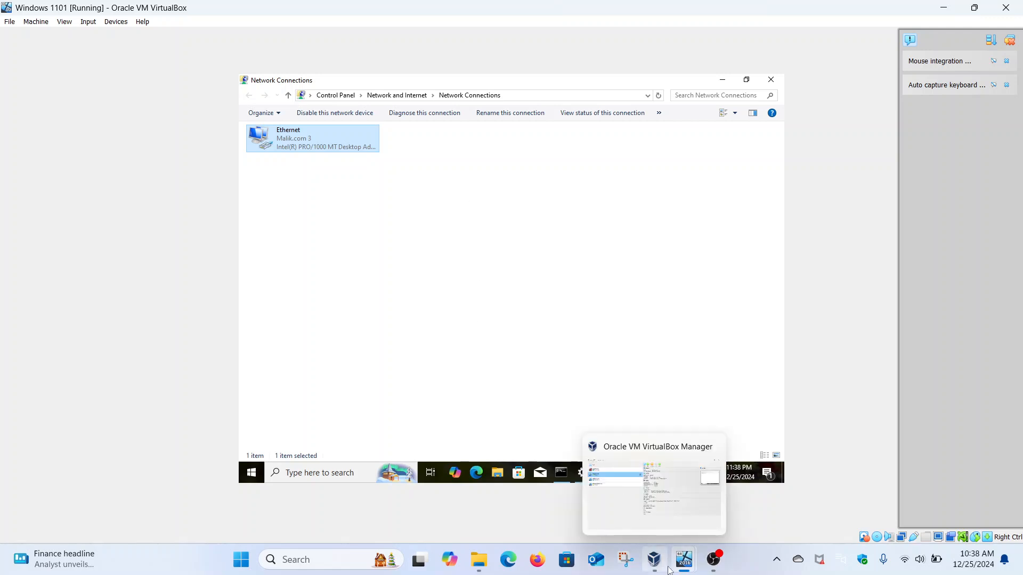
Switch to the Windows Server 2016 VM and check the TCP/IPv4 settings of its Ethernet connection from Network and Sharing Center.
mouse_move(684, 560)
click(647, 501)
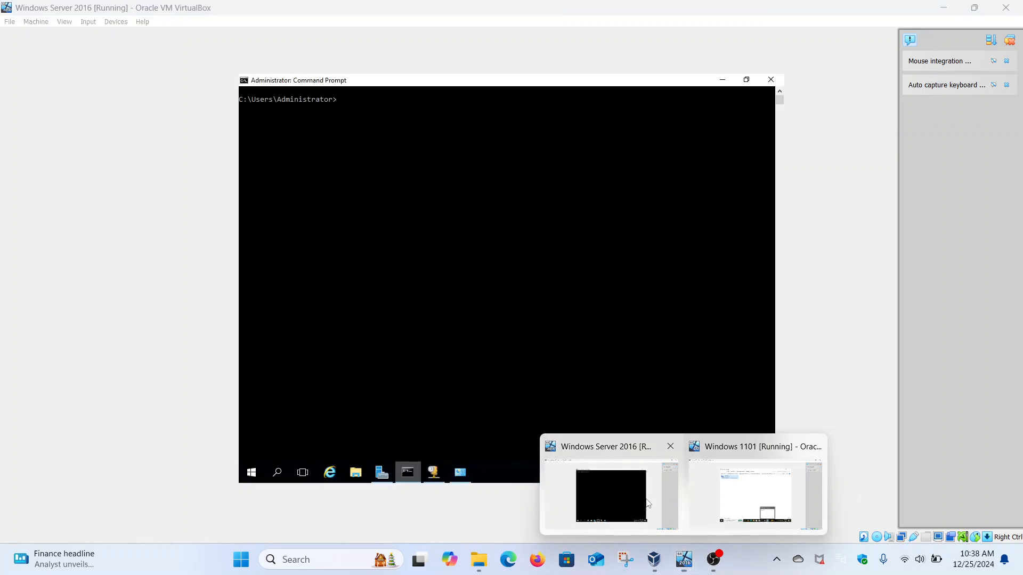
click(460, 472)
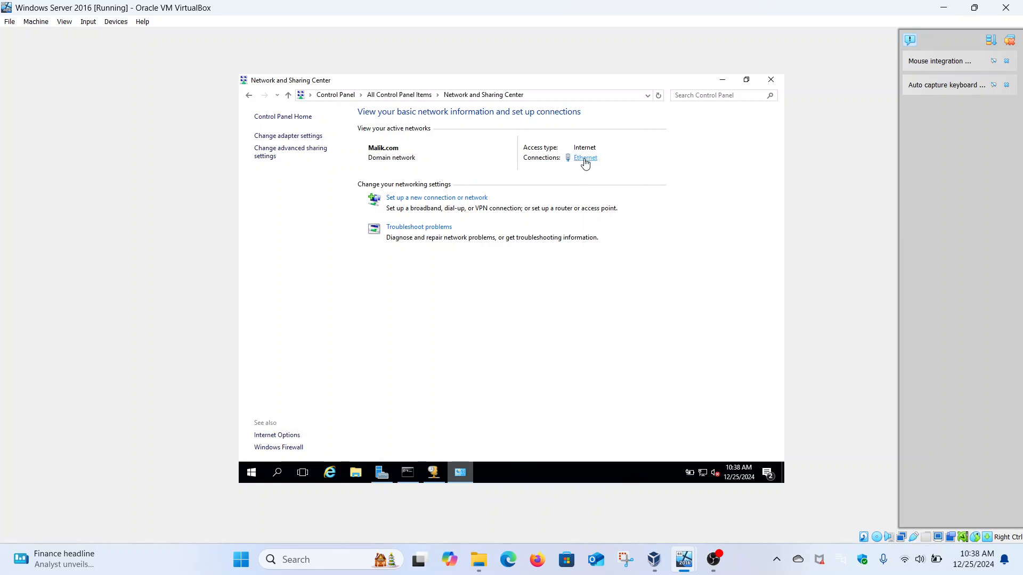
click(585, 159)
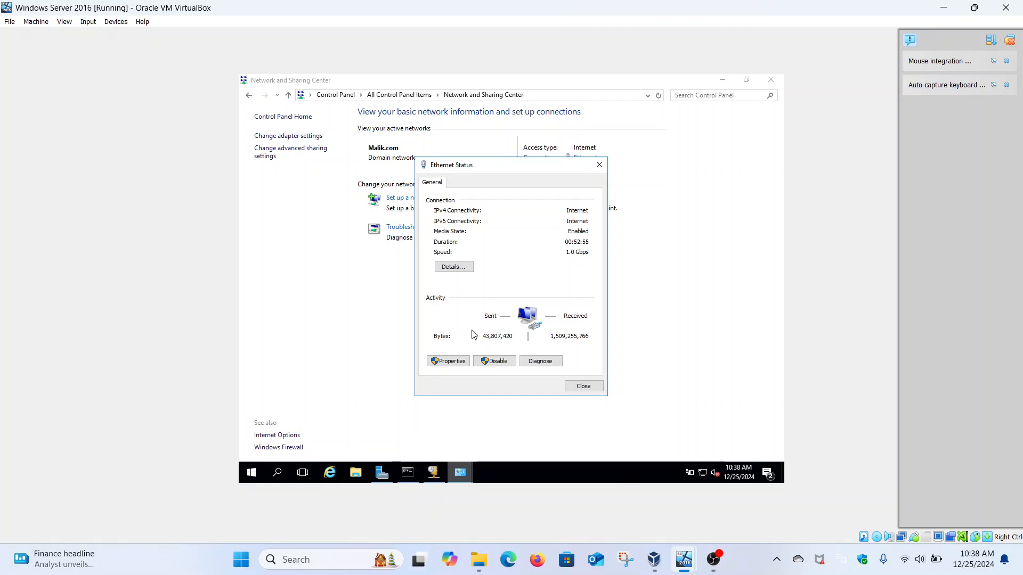
click(458, 360)
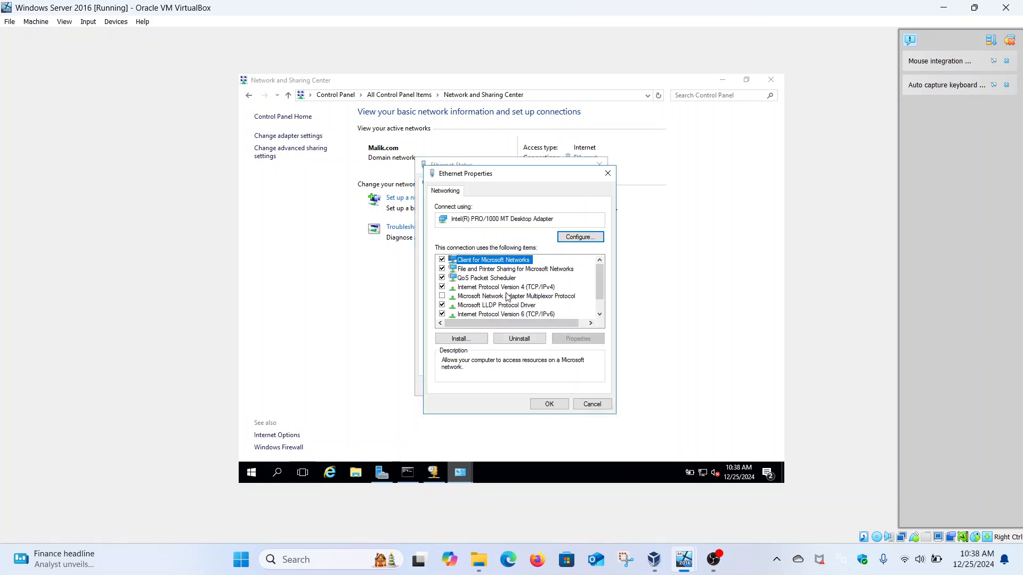
click(507, 290)
click(569, 340)
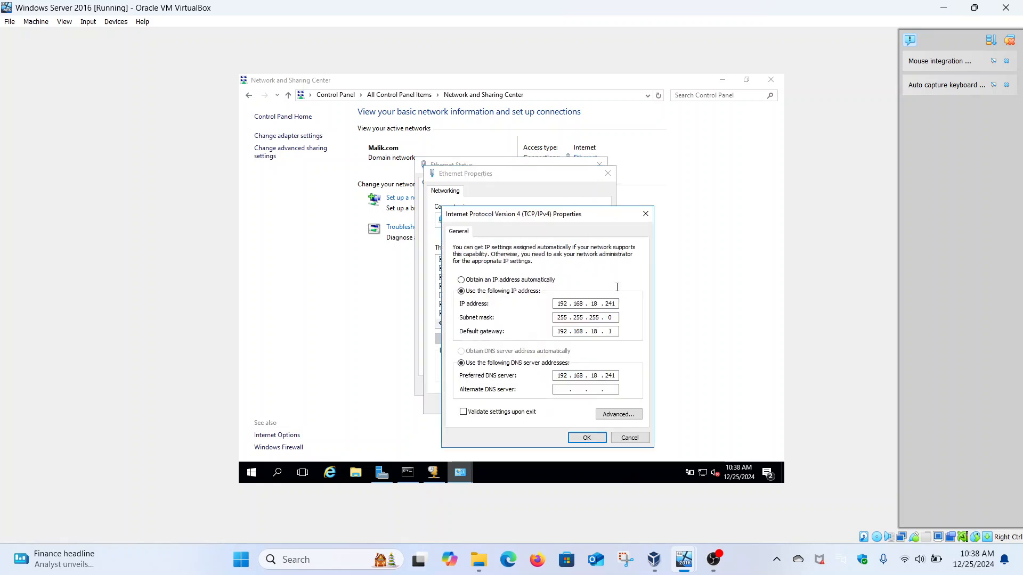
click(645, 215)
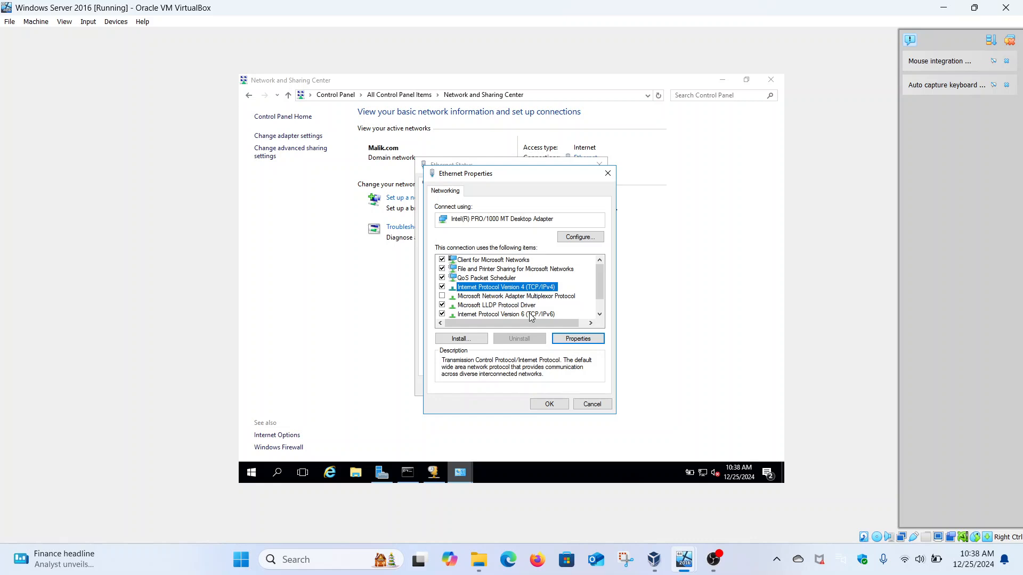
Check the TCP/IPv6 settings of the server's Ethernet connection, then close its properties and status windows.
click(531, 315)
click(564, 340)
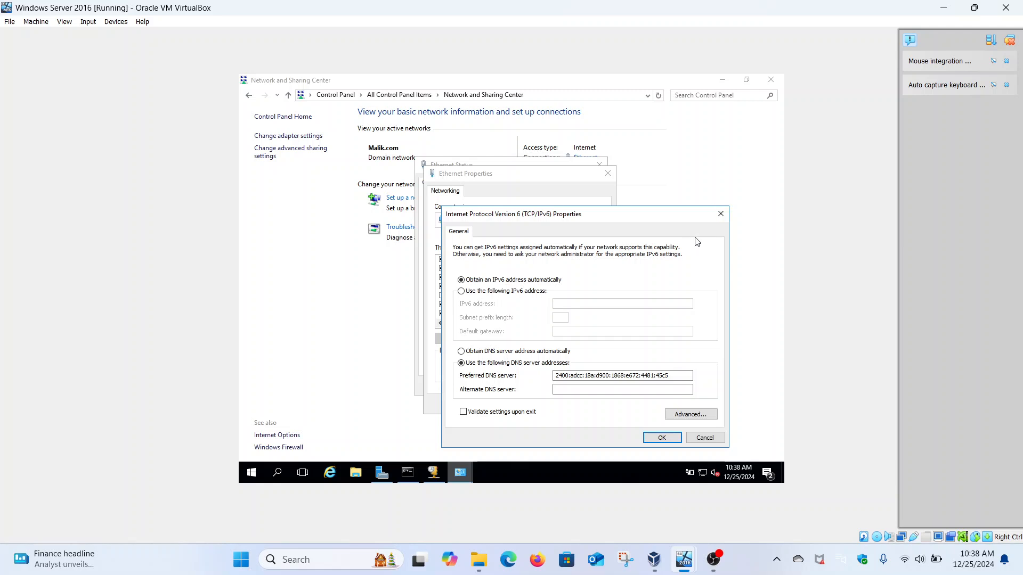
click(719, 216)
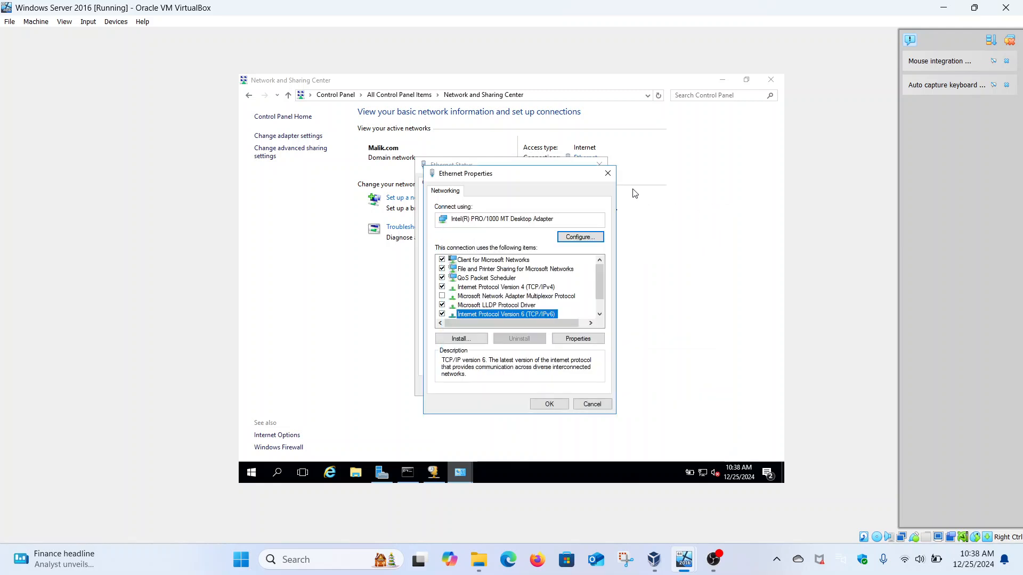
click(608, 175)
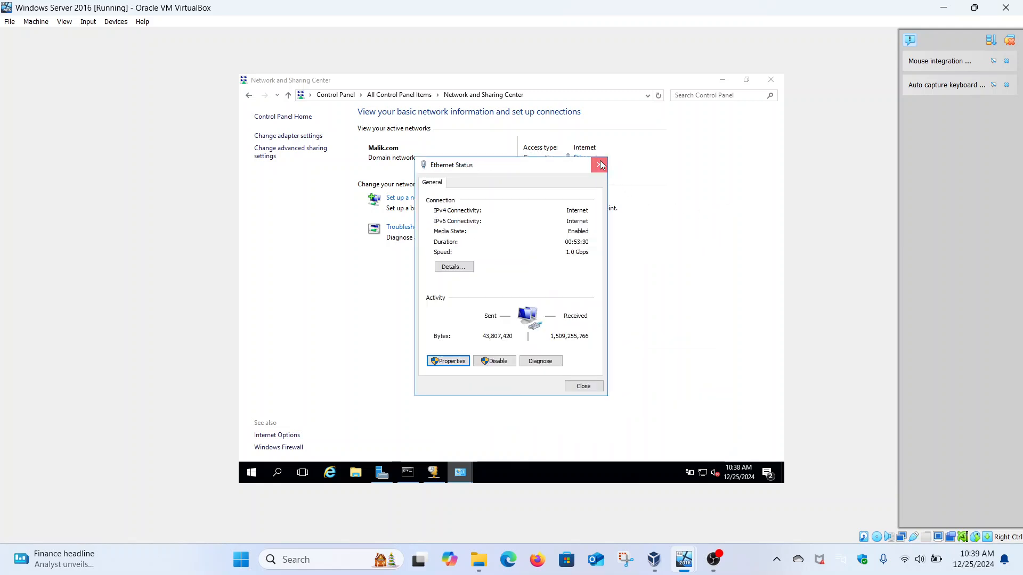
click(599, 164)
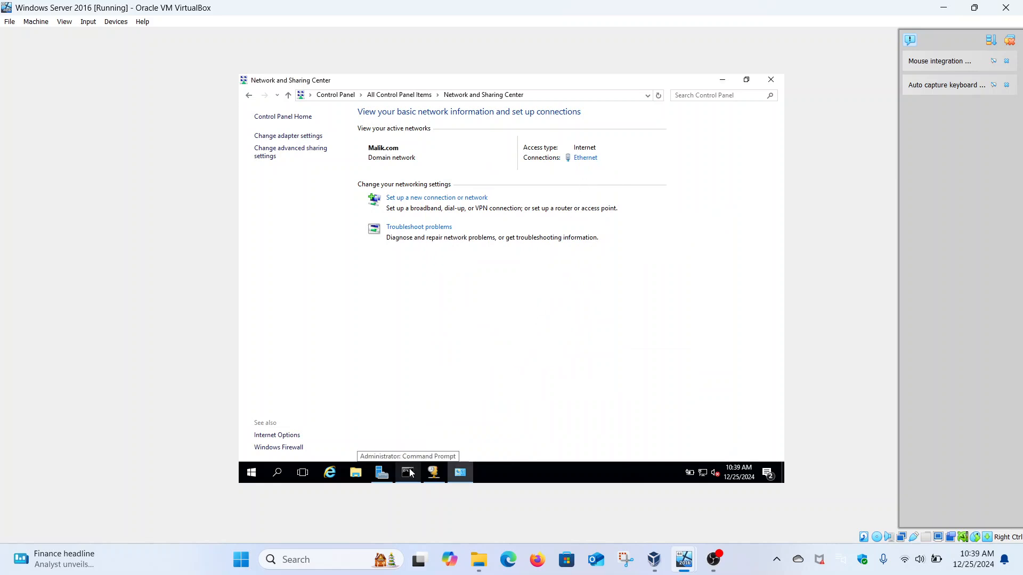
Ping the client by its host name "hacker" from the server's Command Prompt.
click(411, 473)
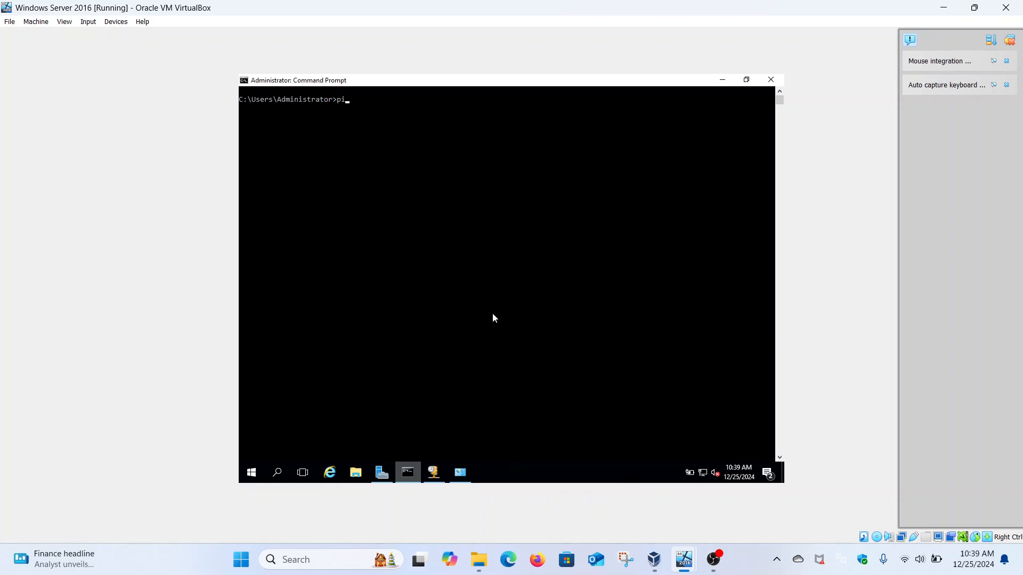
text(ping hacker)
key(Return)
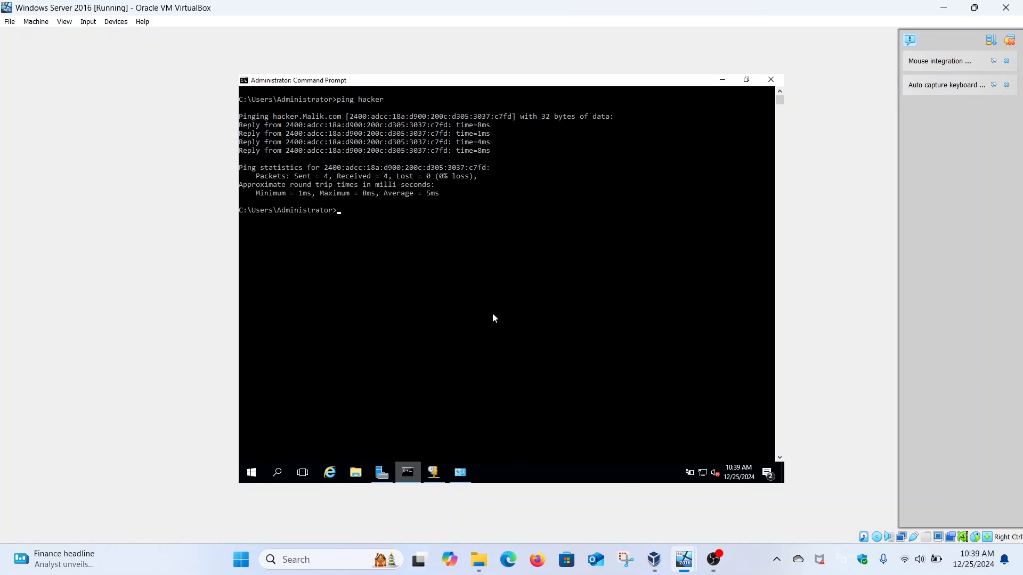
drag(283, 142, 446, 149)
key(ctrl+c)
text(ping -6)
key(ctrl+v)
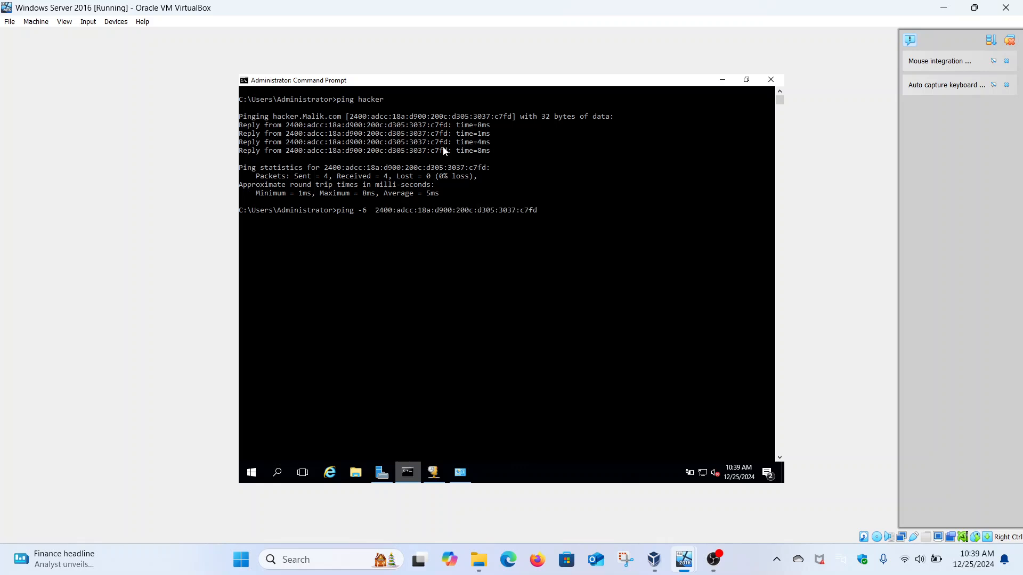
key(Return)
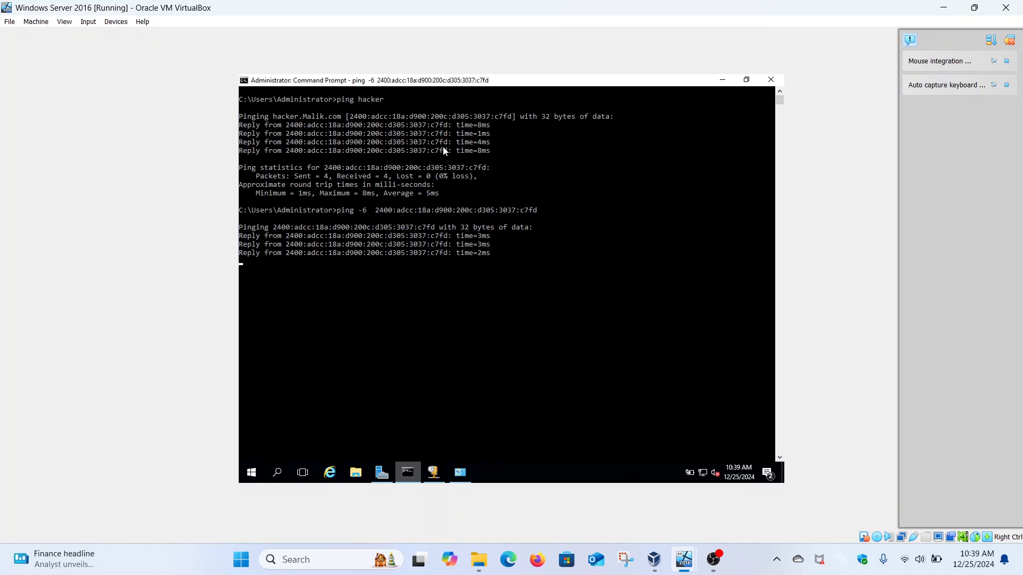
Ping the client's IPv4 address 192.168.18.12 and look over the ping output.
text(ping)
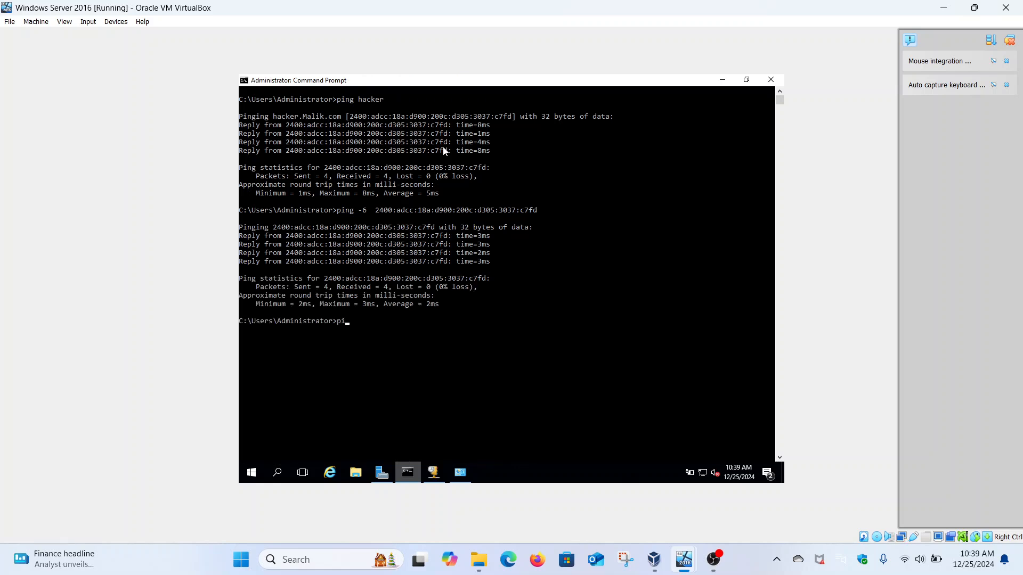
text( 192.168.18.12)
key(Return)
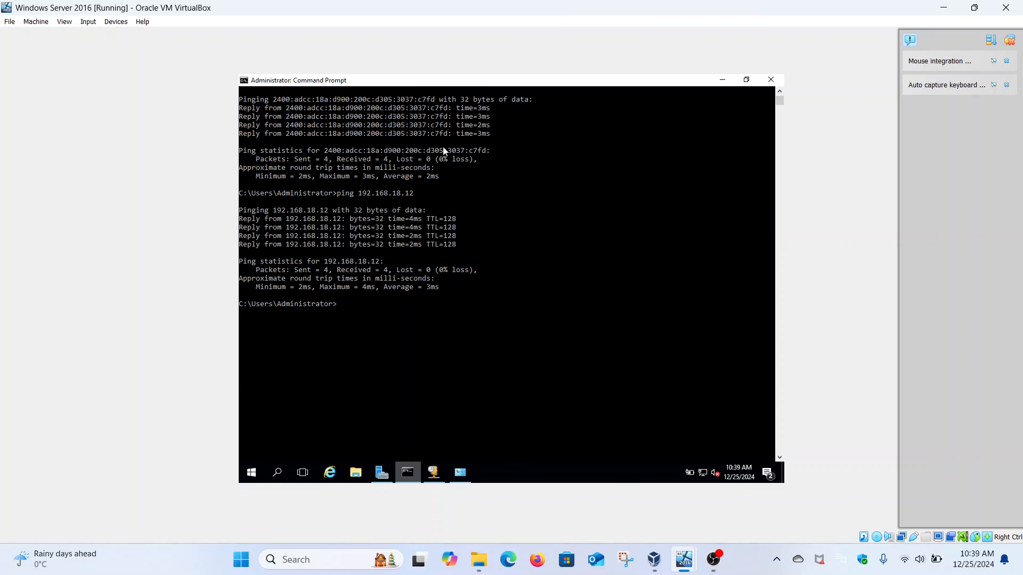
scroll(443, 148, up, 4)
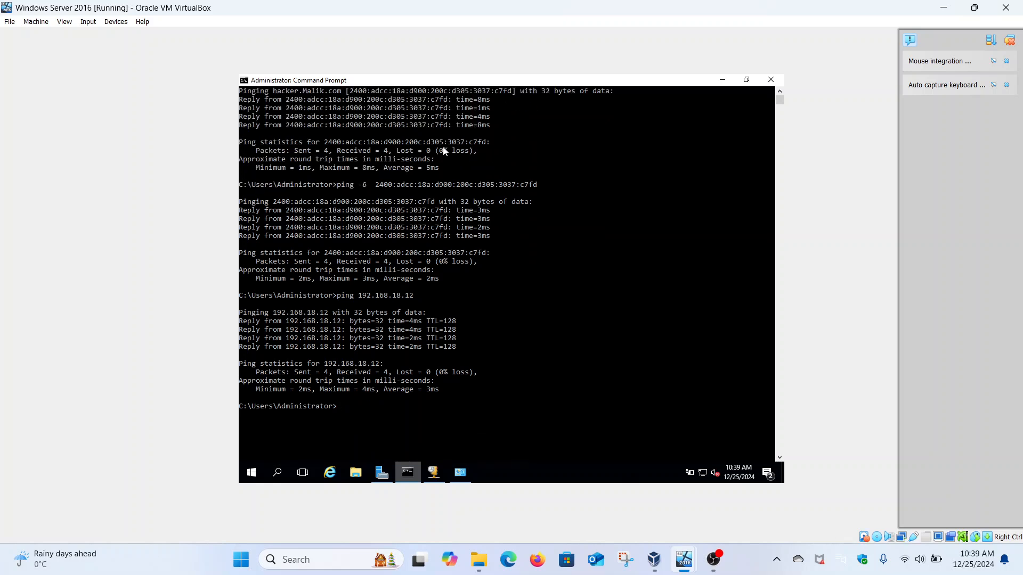
scroll(445, 151, down, 2)
Run nslookup malik.com in the server's Command Prompt to test the domain's DNS resolution.
text(slook)
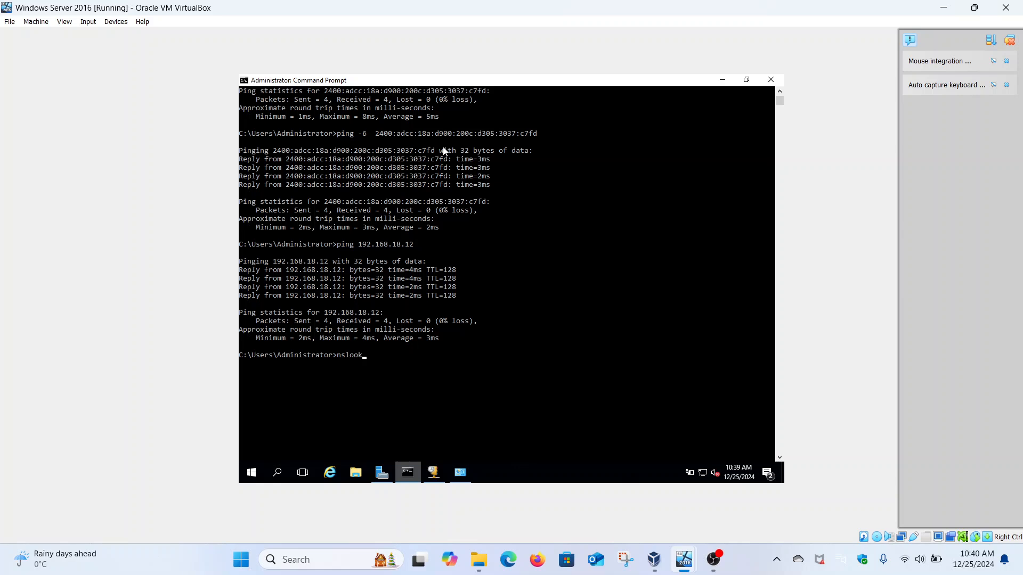
text(up malik.com)
key(Return)
scroll(444, 151, down, 6)
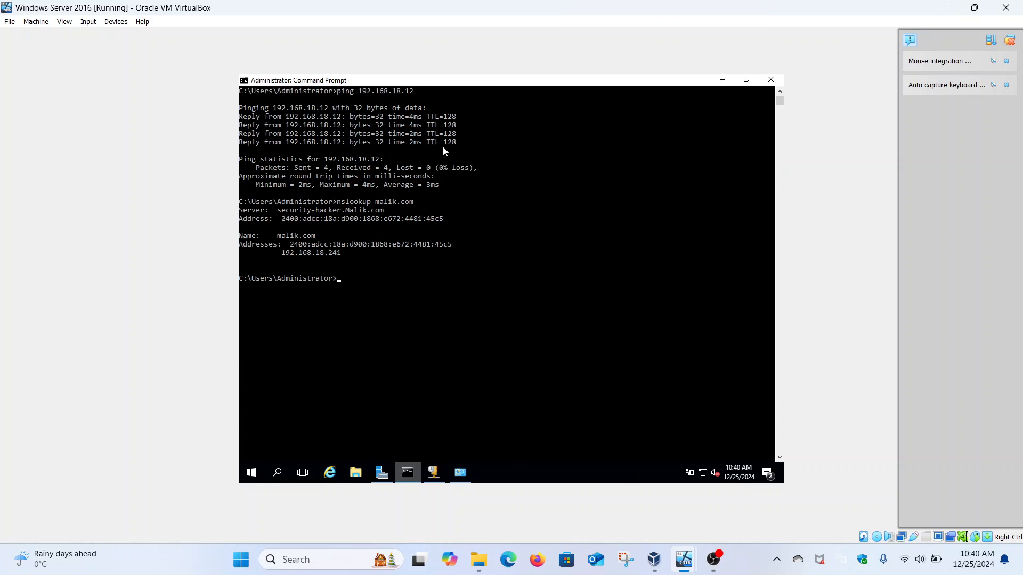
Examine the server name and the resolved addresses in the nslookup output, along with the ping output above it.
drag(240, 212, 371, 279)
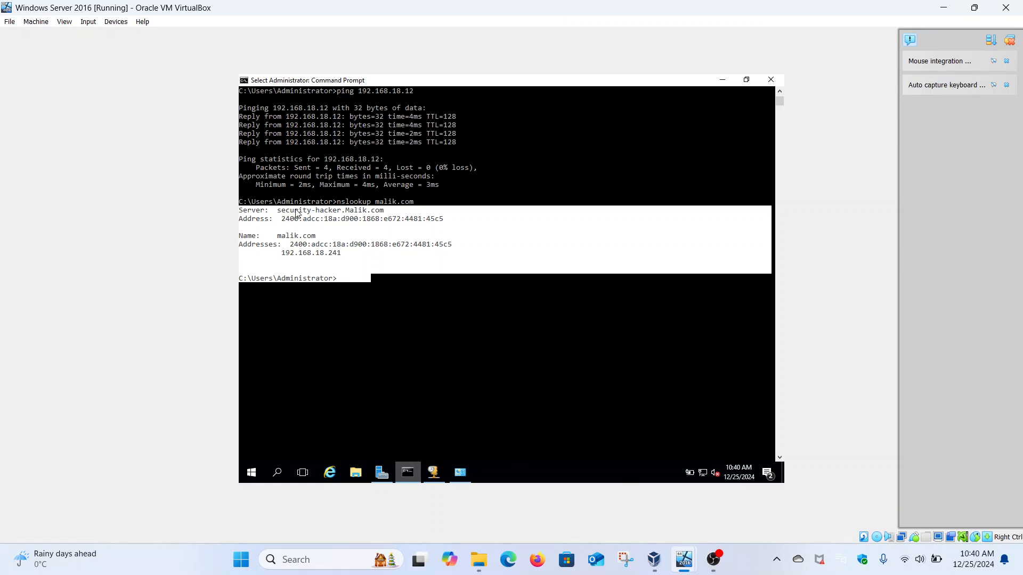
click(381, 220)
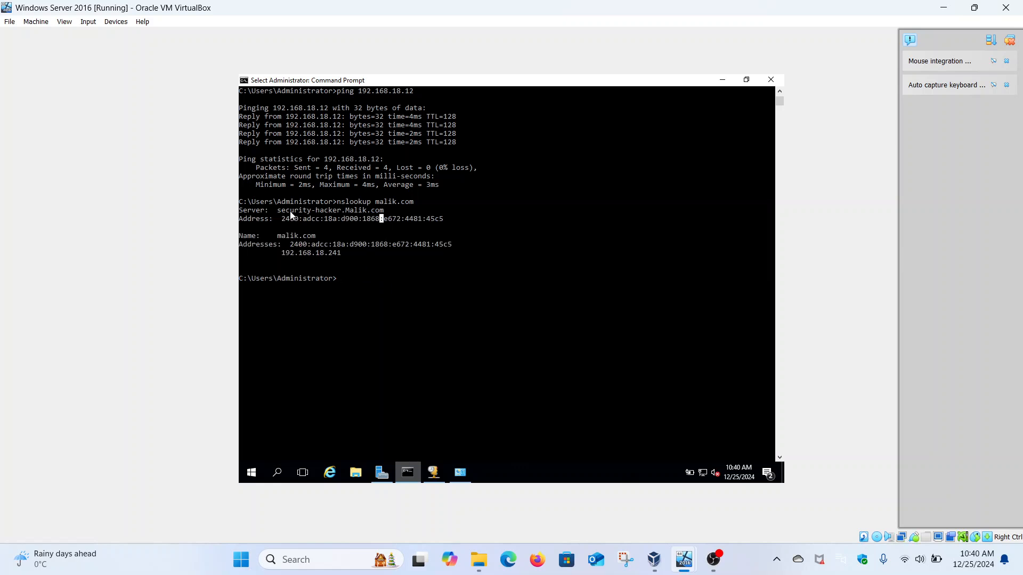
drag(277, 211, 390, 213)
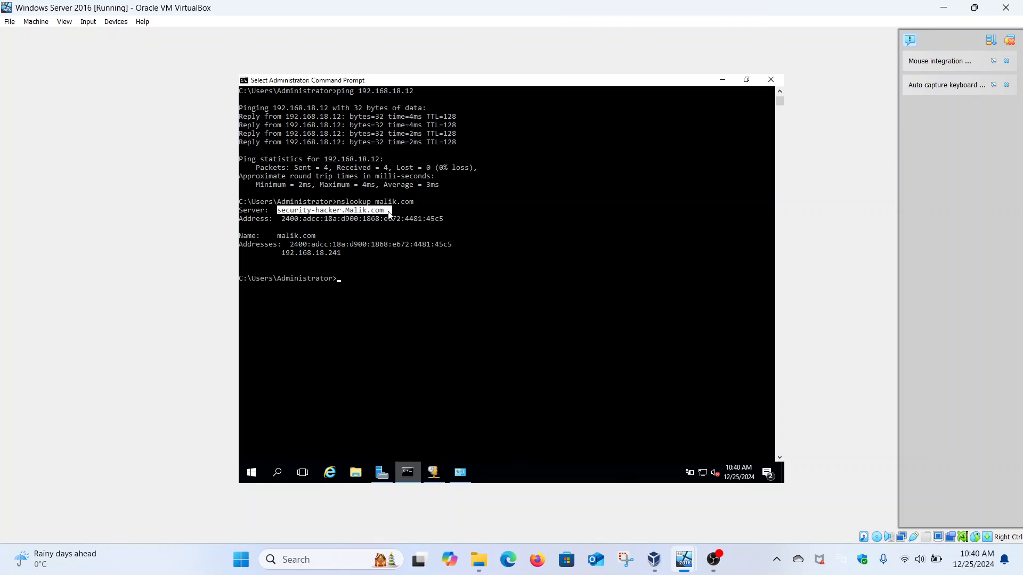
click(426, 264)
scroll(426, 264, up, 9)
scroll(427, 264, down, 4)
scroll(427, 269, down, 3)
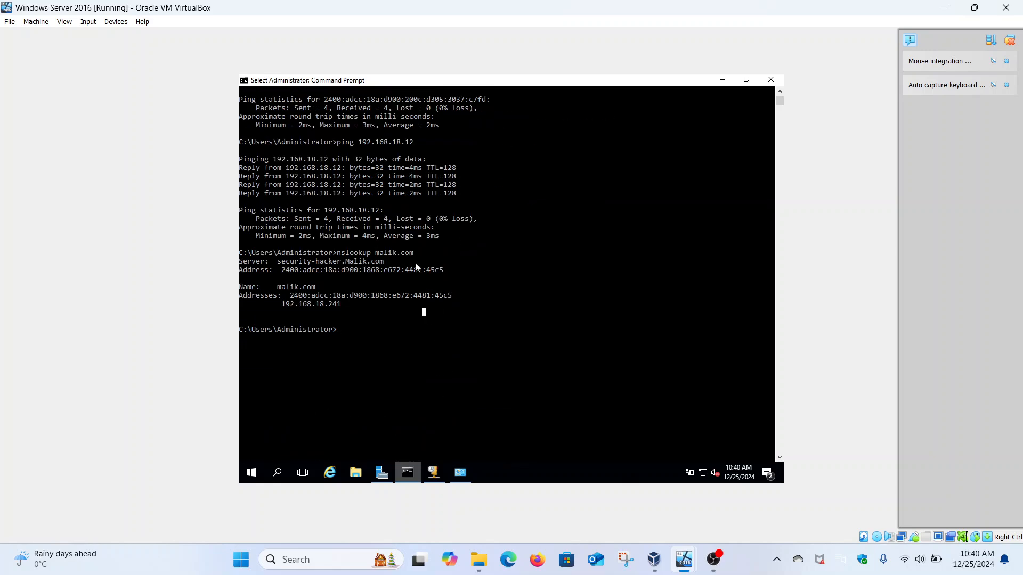
Switch to the Windows 1101 client VM, run ipconfig /all in its Command Prompt, and review the adapter's lease and IPv4 address.
mouse_move(684, 562)
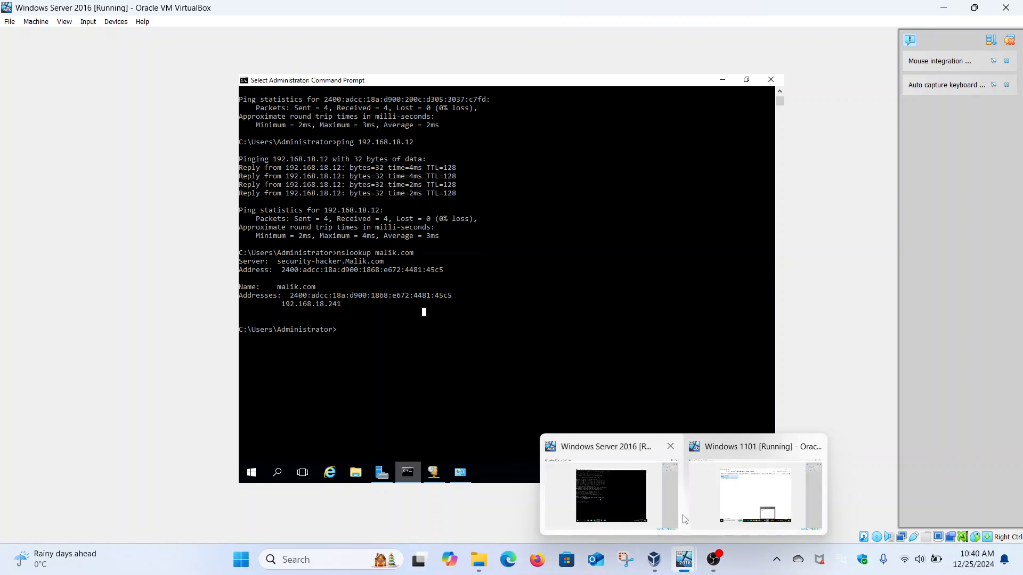
click(720, 499)
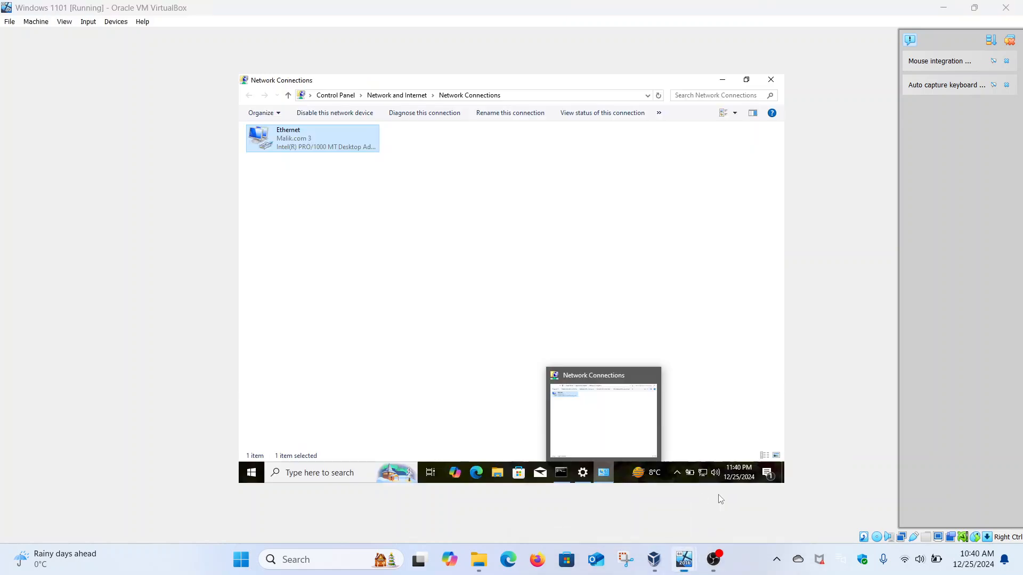
click(563, 473)
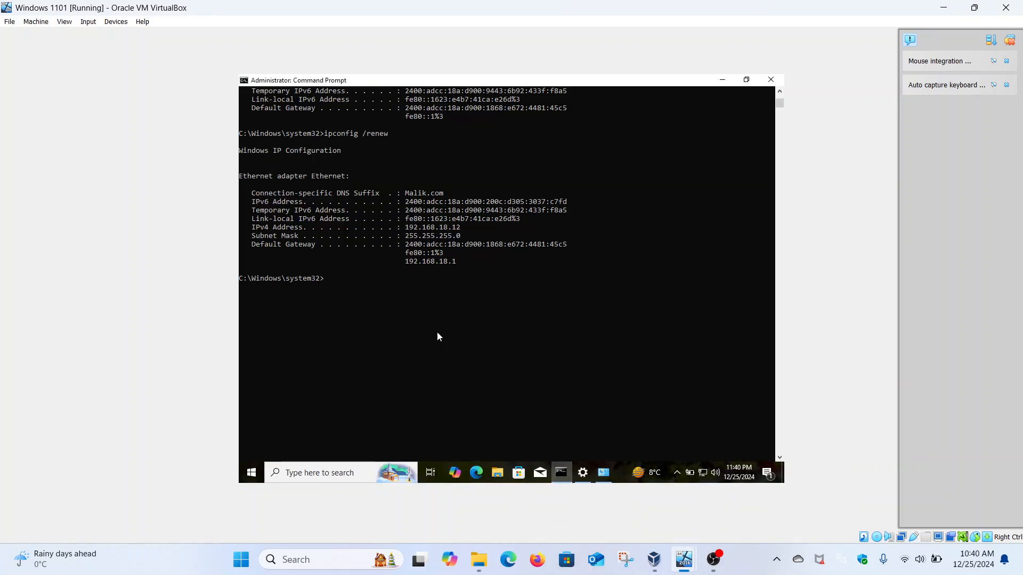
text(ipconfig /all)
key(Return)
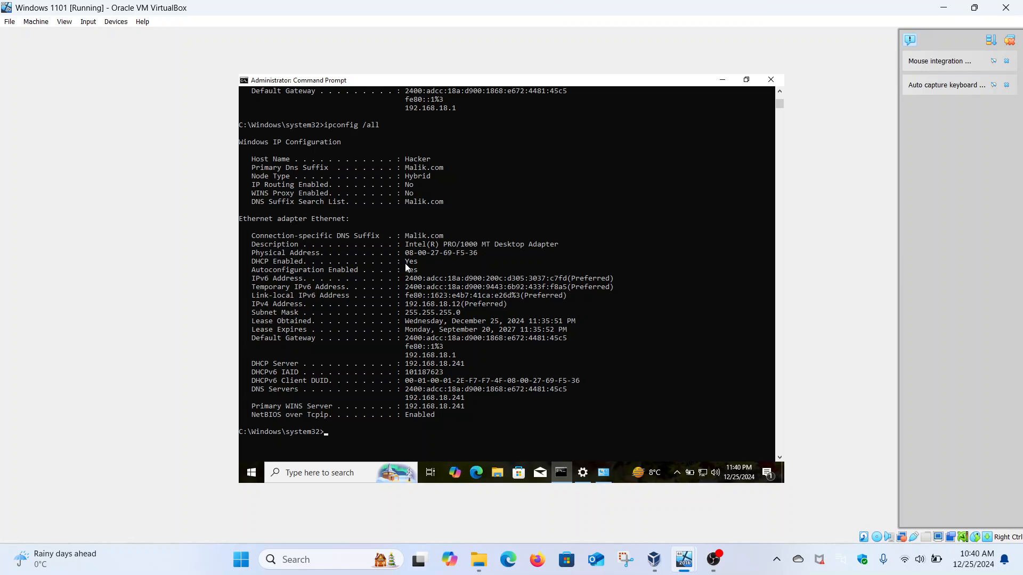
scroll(405, 263, down, 5)
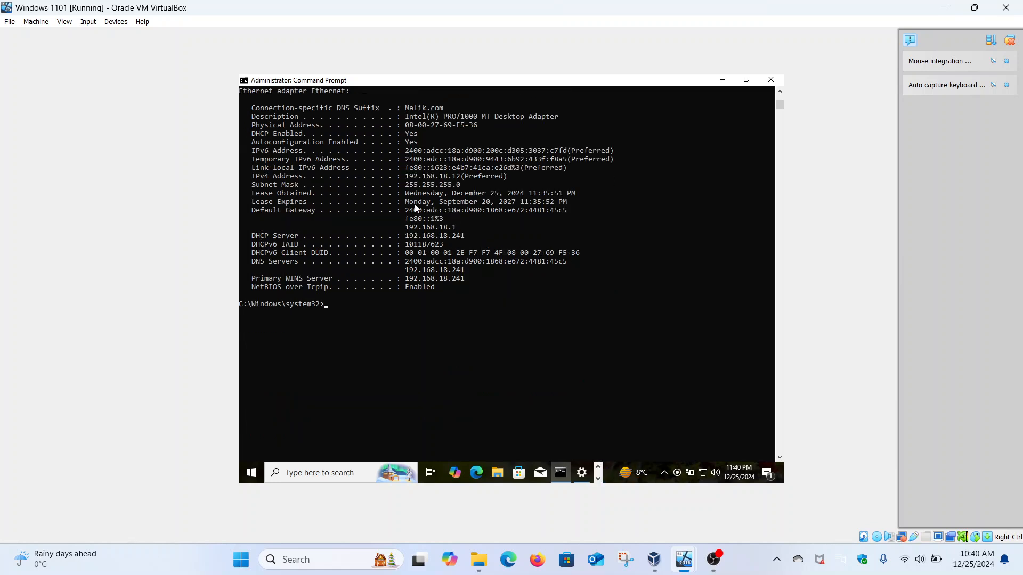
drag(405, 180, 509, 182)
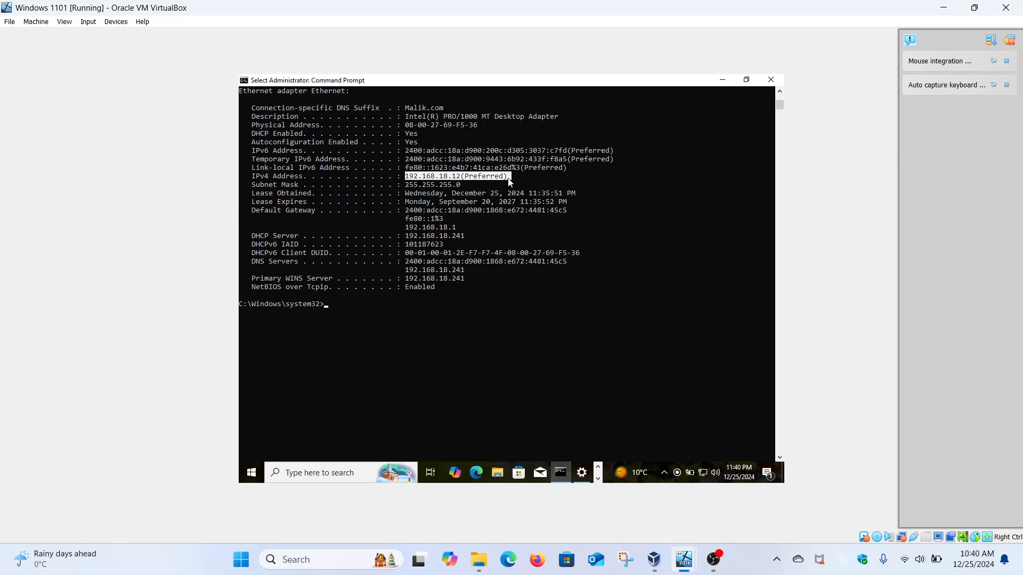
key(ctrl+c)
Ping the domain malik.com from the client's Command Prompt.
text(ping malik)
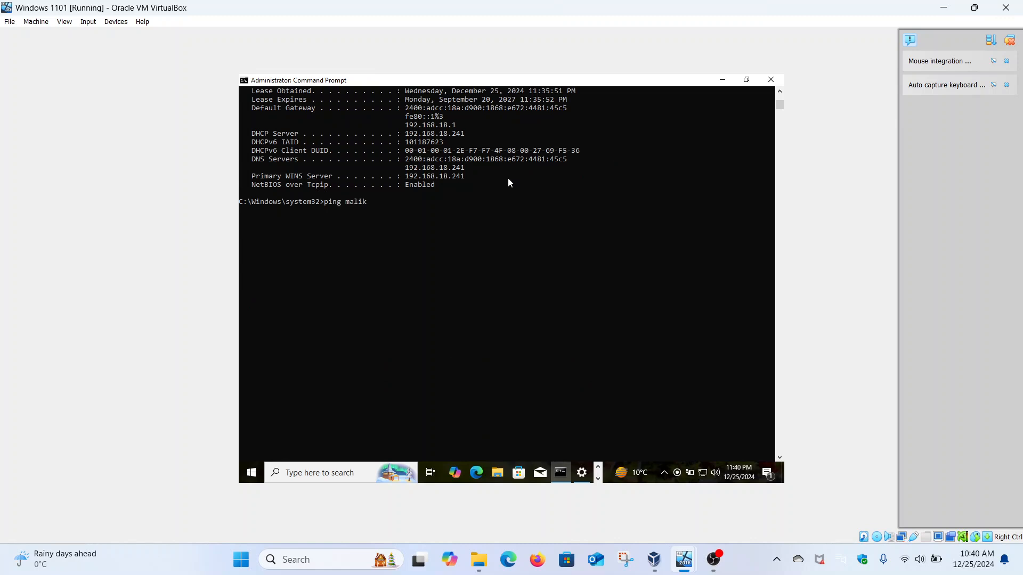
text(.com)
key(Return)
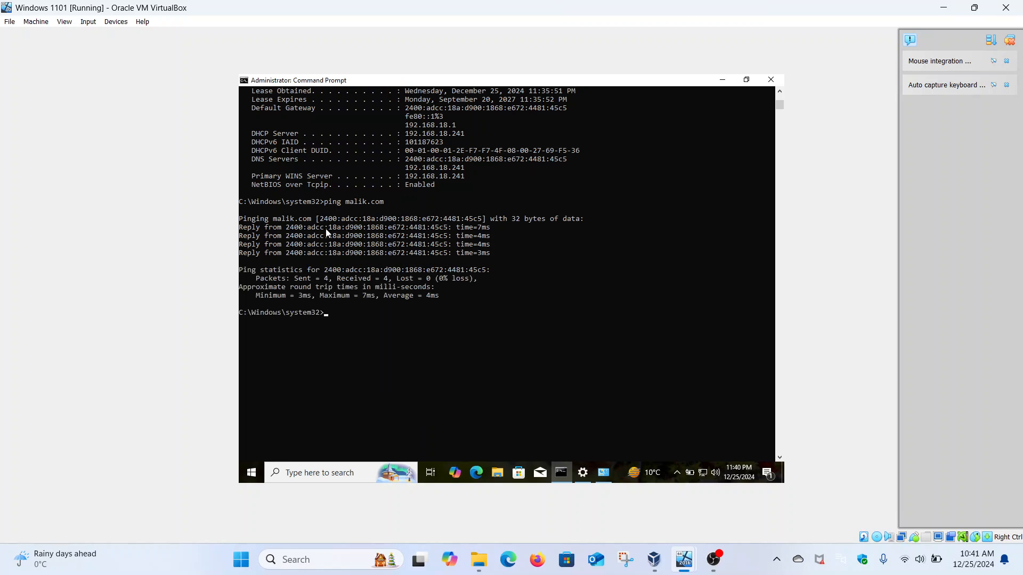
Ping the server's IPv6 address 2400:adcc:18a:d900:1868:e672:4481:45c5 with the -6 option, copying the address from the ping output.
click(287, 236)
drag(288, 237, 447, 238)
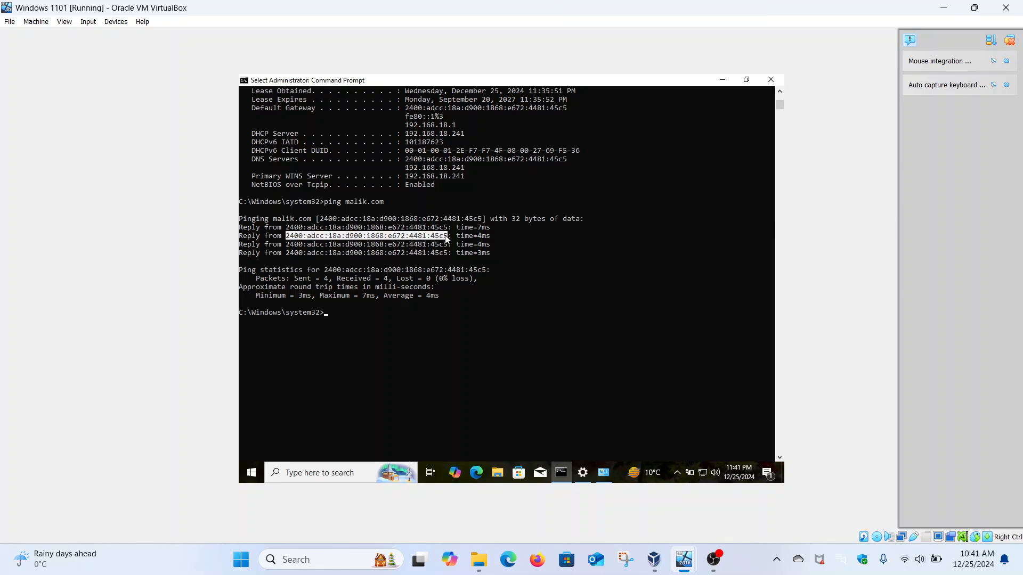
right_click(447, 239)
text(ping -6)
right_click(445, 235)
key(Return)
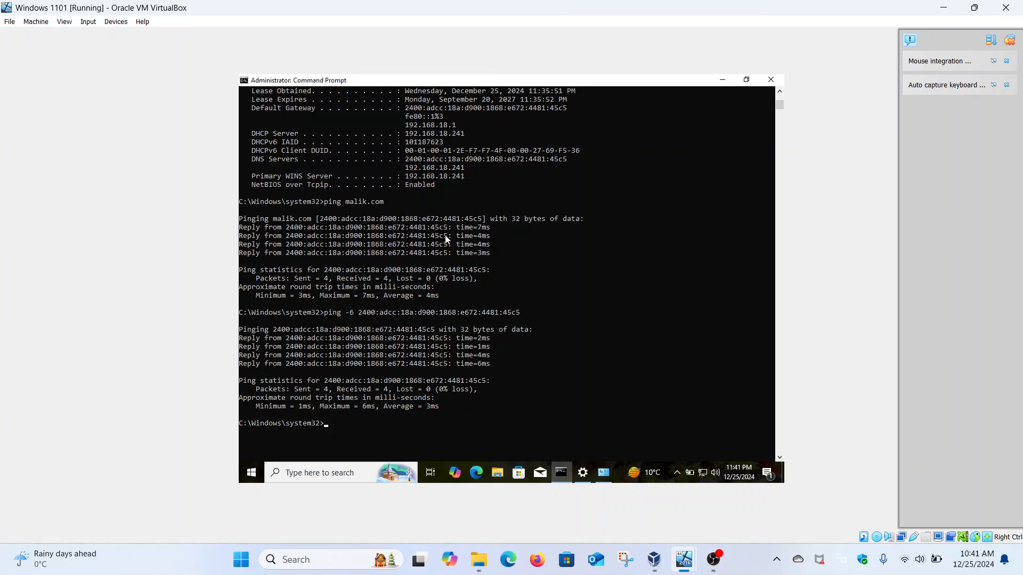
Ping the server by its host name security-hacker and by its full domain name security-hacker.malik.com.
scroll(446, 235, down, 5)
text(pin)
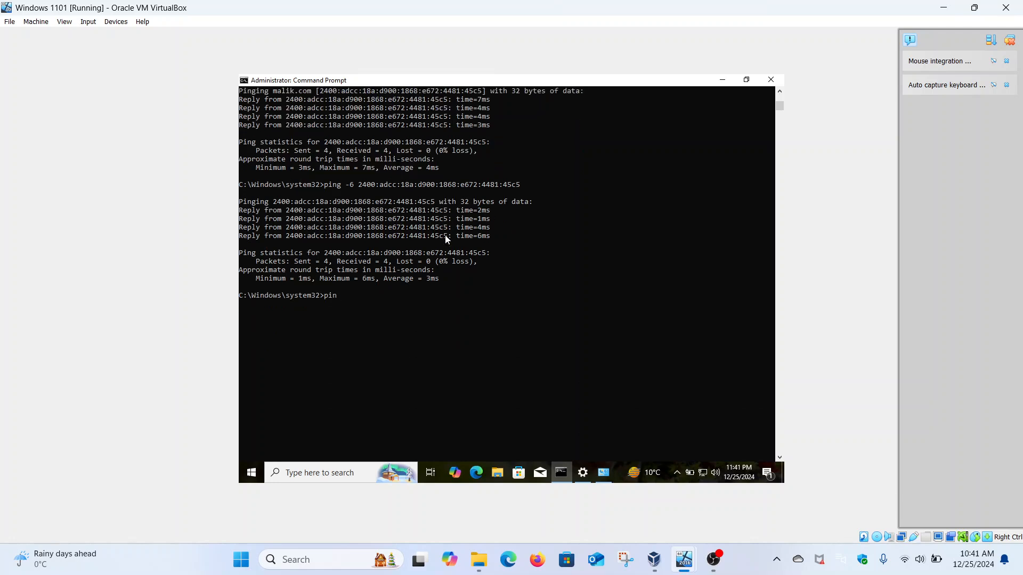
text(g security-hacker)
key(Return)
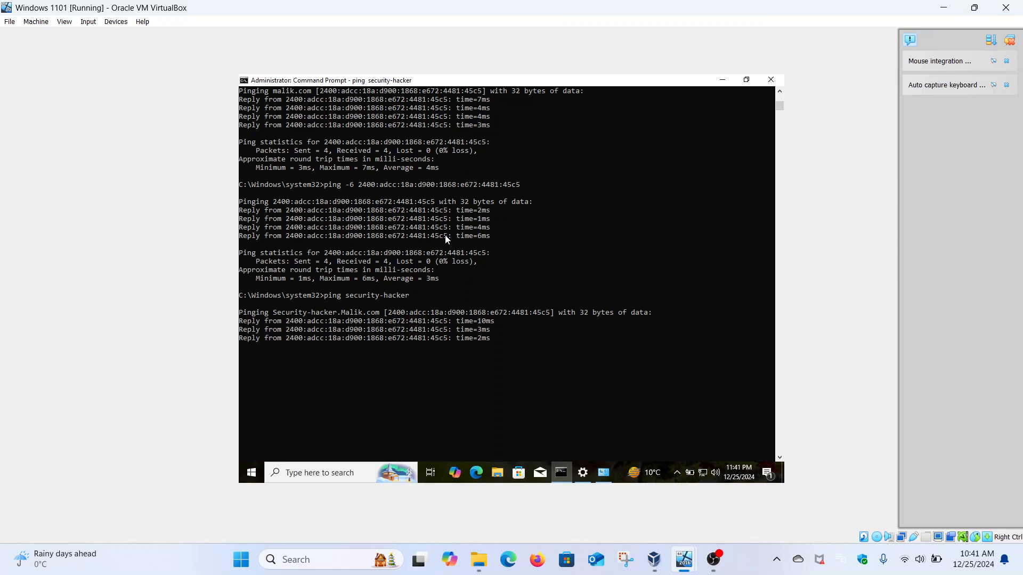
key(Up)
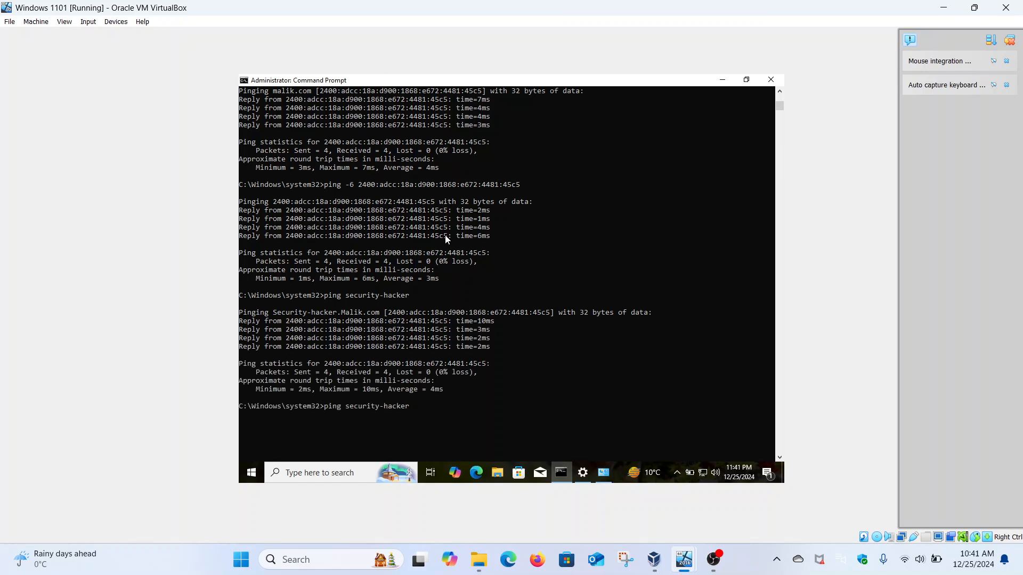
text(.malik.com)
key(Return)
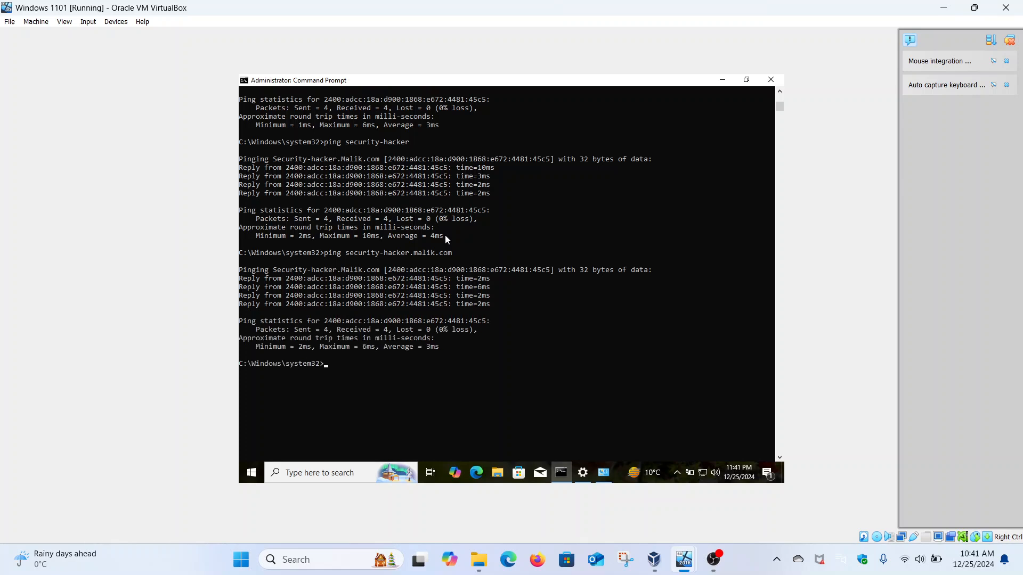
Ping the server's IPv4 address 192.168.18.241 from the client and look over the ping outputs.
text(ping 192.168.18.241)
key(Return)
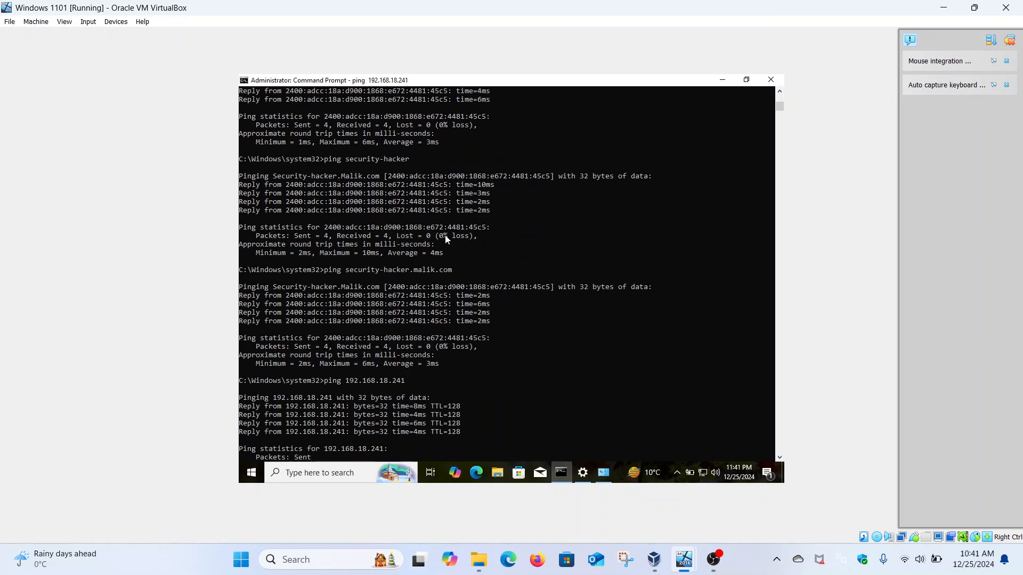
scroll(448, 239, up, 5)
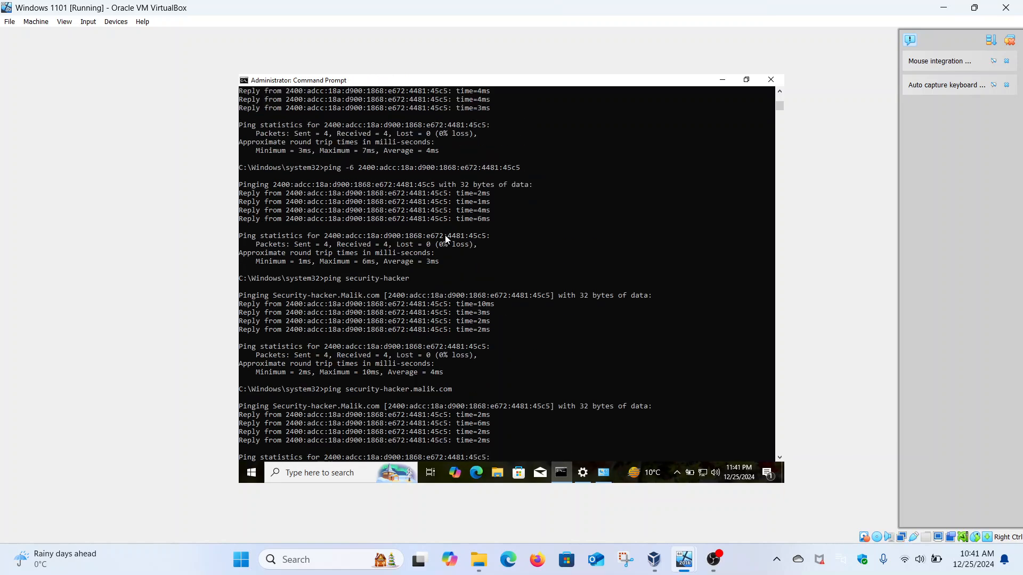
scroll(448, 240, down, 12)
scroll(445, 239, down, 1)
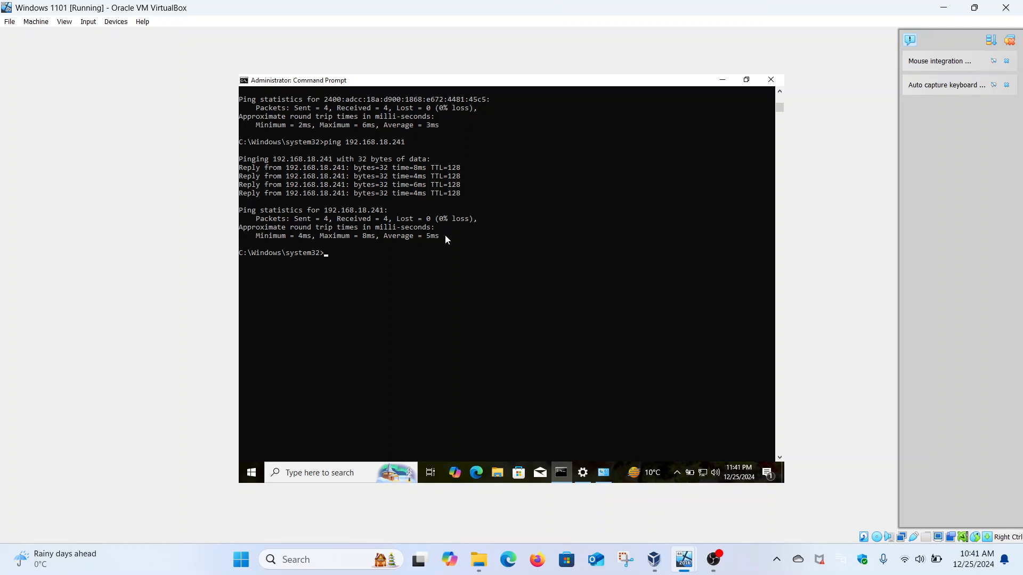
Run nslookup malik.com in the client's Command Prompt to test the domain's DNS resolution.
text(nslookup)
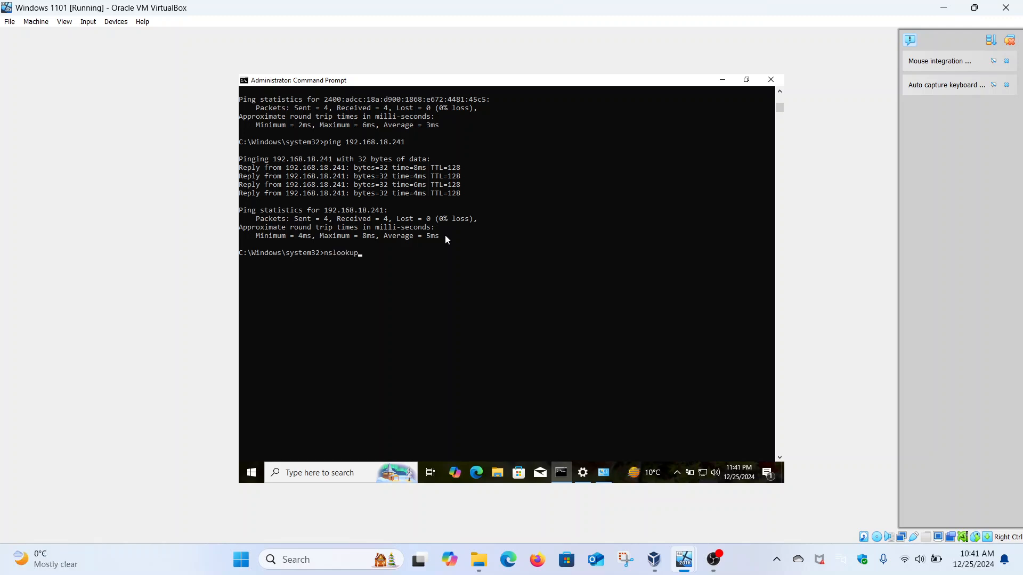
text( malik.co)
text(m)
key(Return)
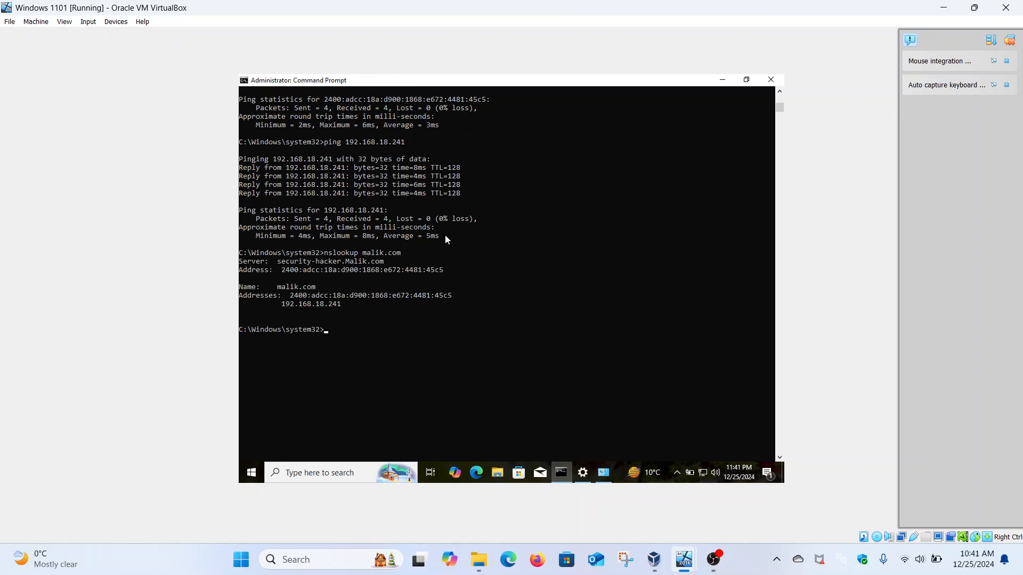